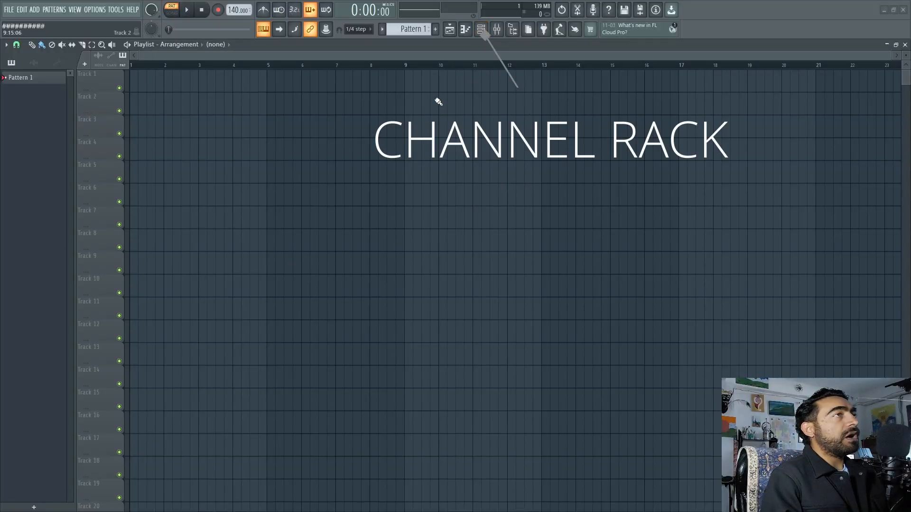
Show the channel rack
left_click(485, 35)
left_click(485, 35)
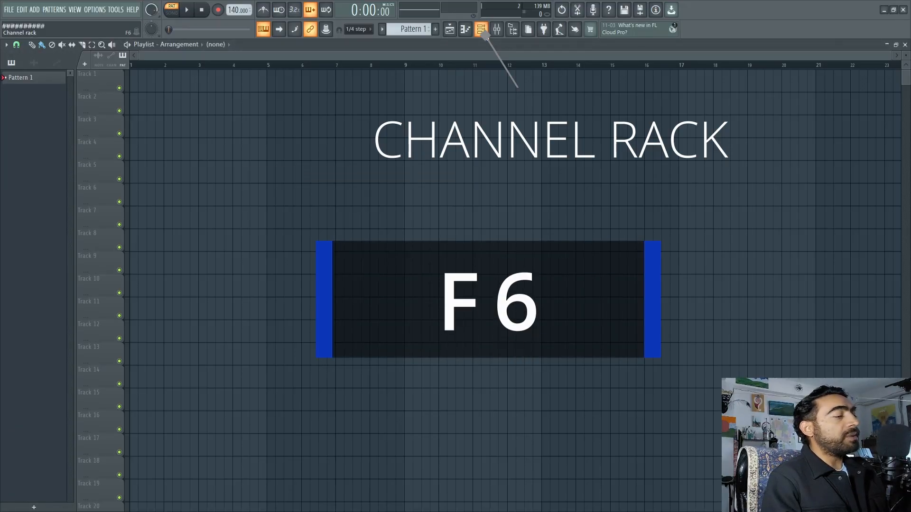
key("F6")
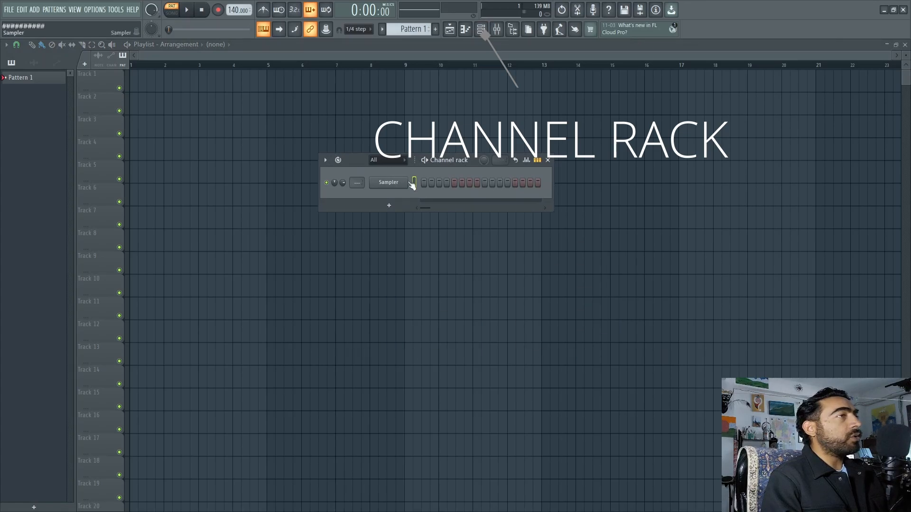
Show the browser and expand the Packs folder down to the Kicks samples in Drums
left_click(514, 32)
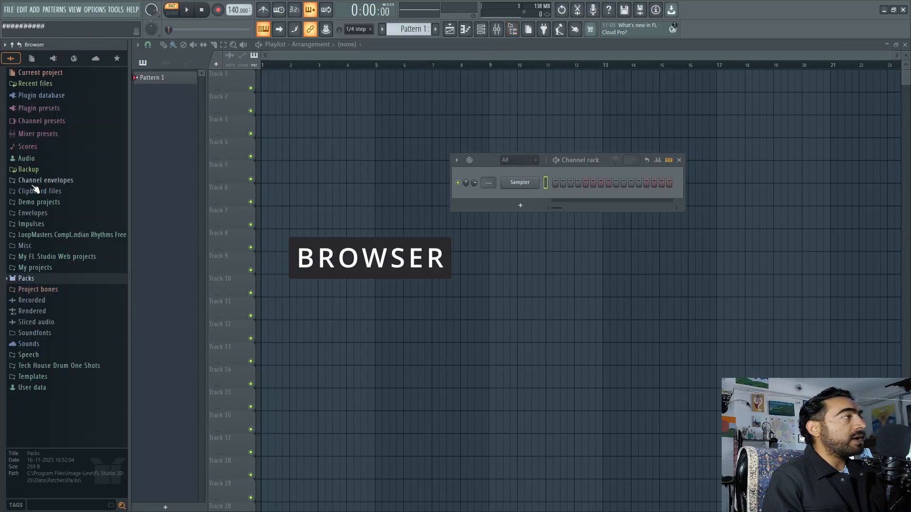
left_click(29, 279)
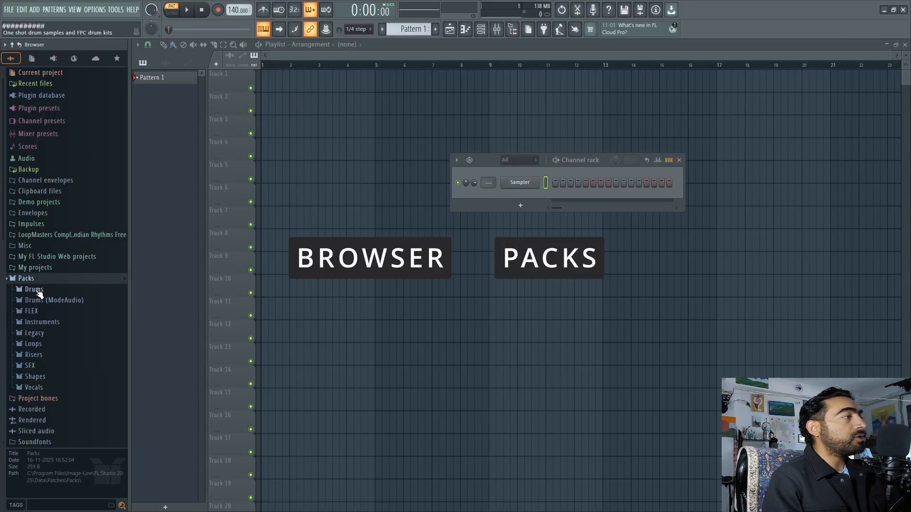
left_click(35, 289)
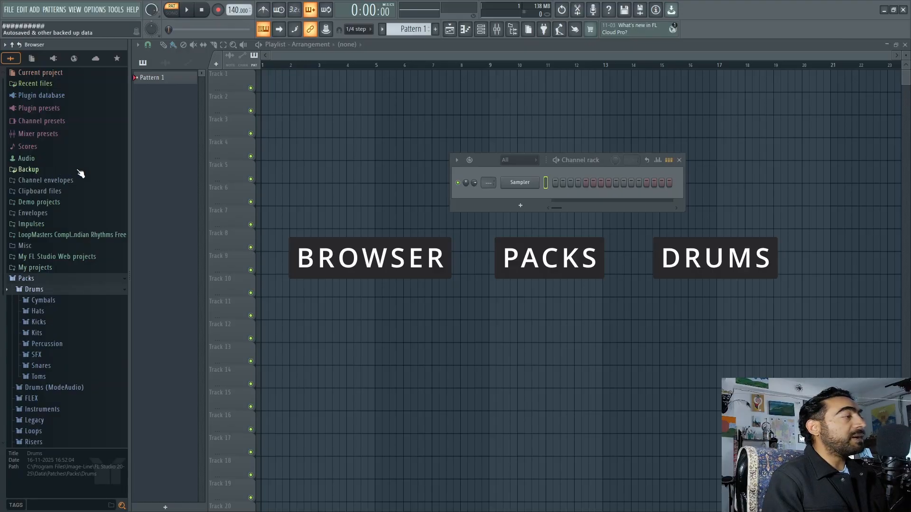
scroll(78, 185, "down", 4)
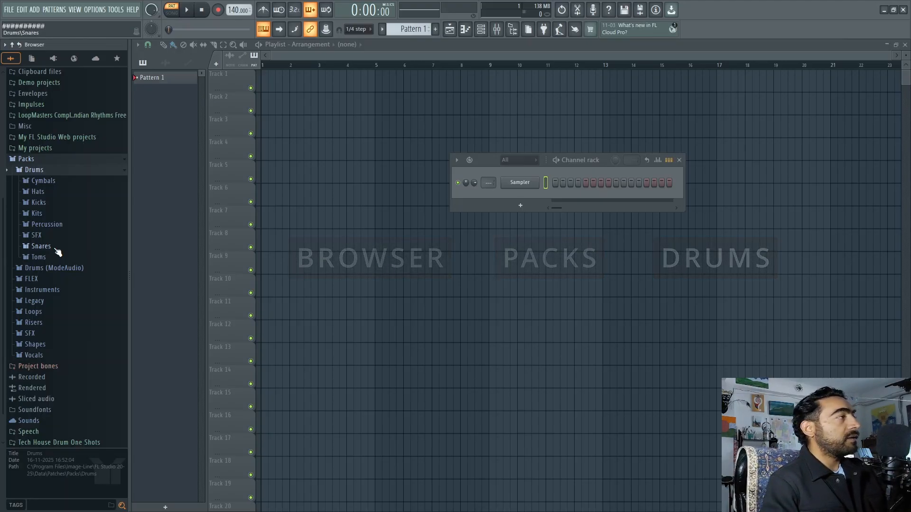
left_click(37, 205)
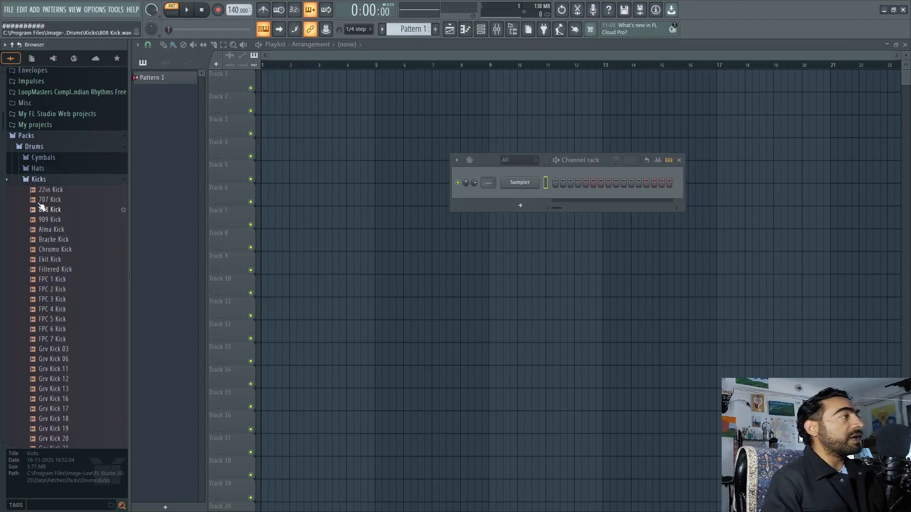
Audition several kick samples and add 707 Kick to the channel rack as a new channel
left_click(54, 221)
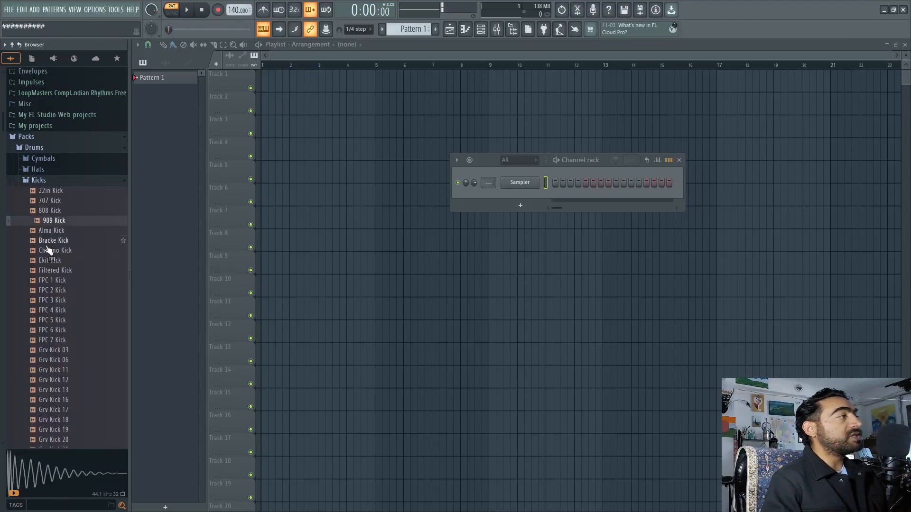
left_click(48, 241)
left_click(57, 271)
left_click(56, 301)
left_click(63, 332)
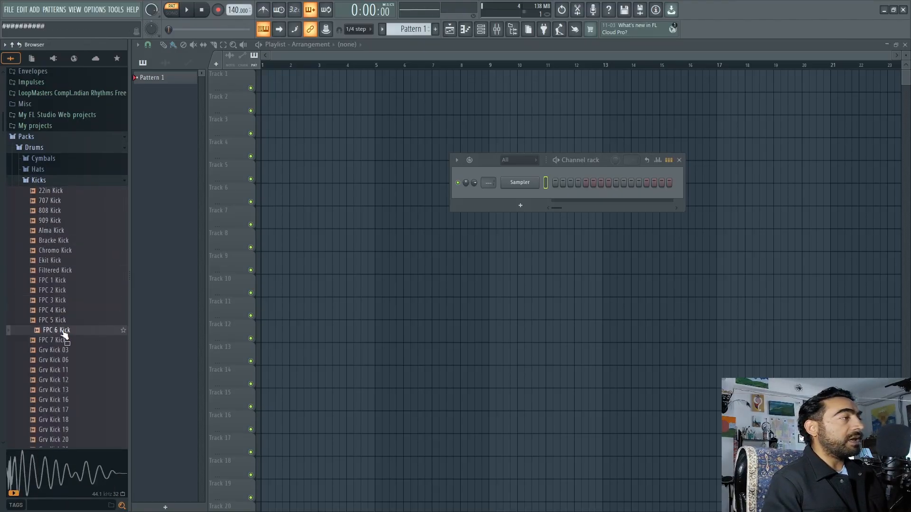
left_click(61, 290)
left_click(61, 261)
left_click(61, 240)
left_click(54, 203)
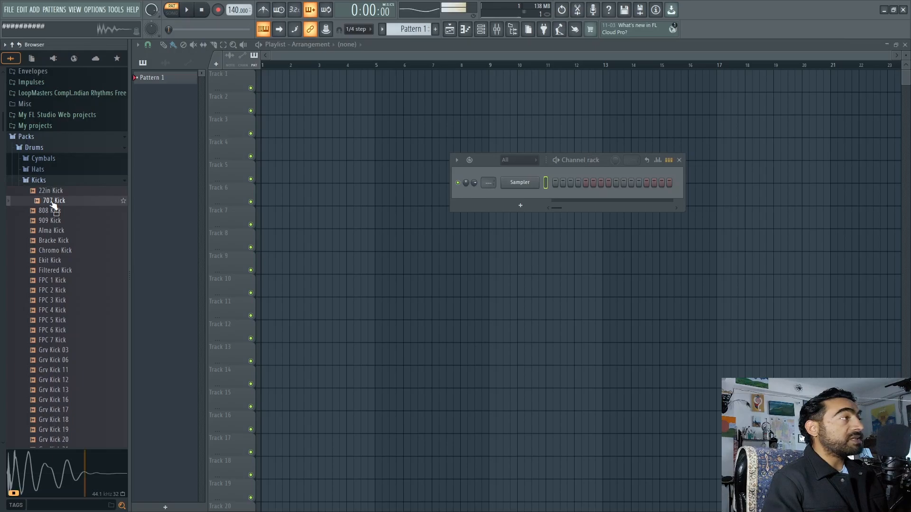
left_click_drag(53, 203, 521, 197)
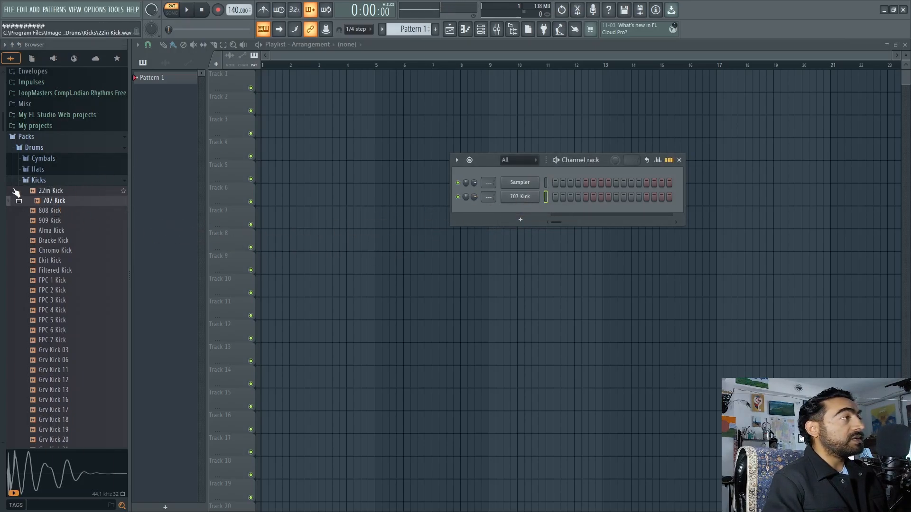
Audition samples in the Snares folder and add 707 Snare to the channel rack below the kick
left_click(45, 181)
left_click(46, 224)
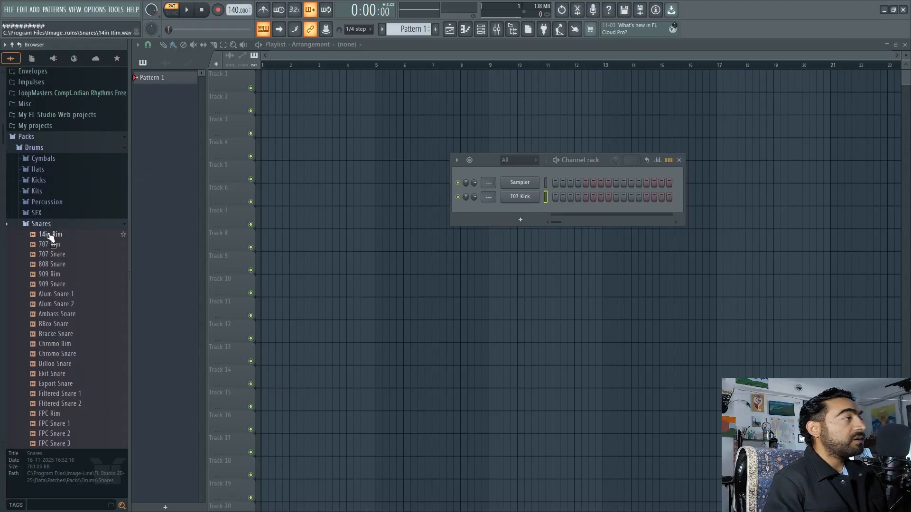
left_click(53, 264)
left_click(53, 263)
left_click(56, 255)
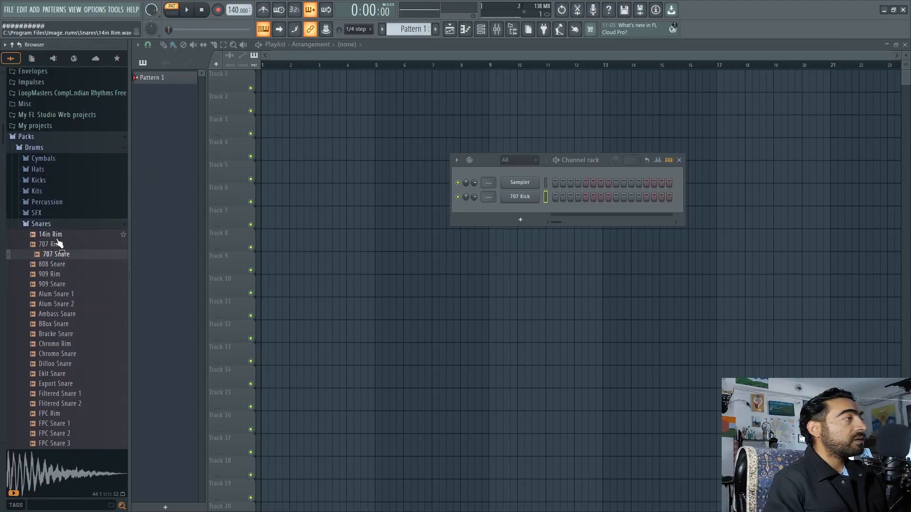
left_click(57, 235)
left_click(60, 244)
left_click_drag(62, 259, 516, 216)
Audition samples in the Hats folder and add 707 CH to the channel rack below the snare
left_click(43, 224)
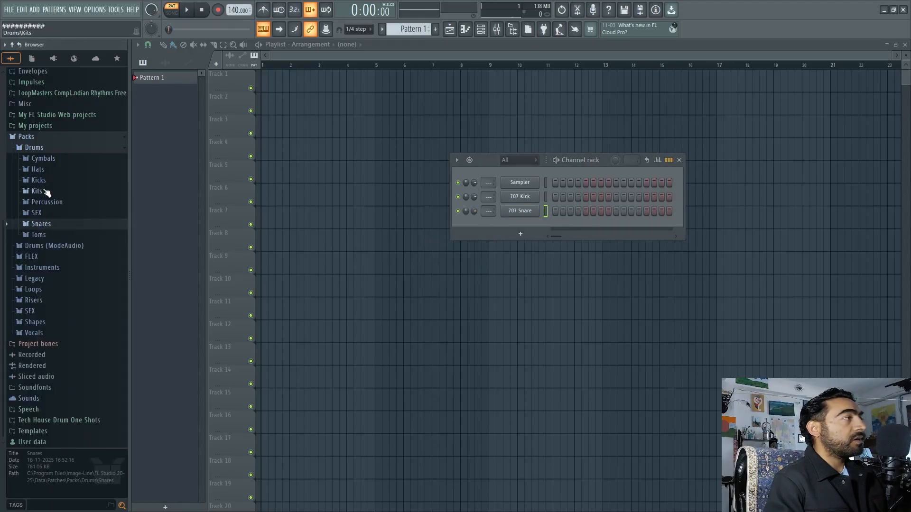
left_click(37, 169)
left_click(45, 230)
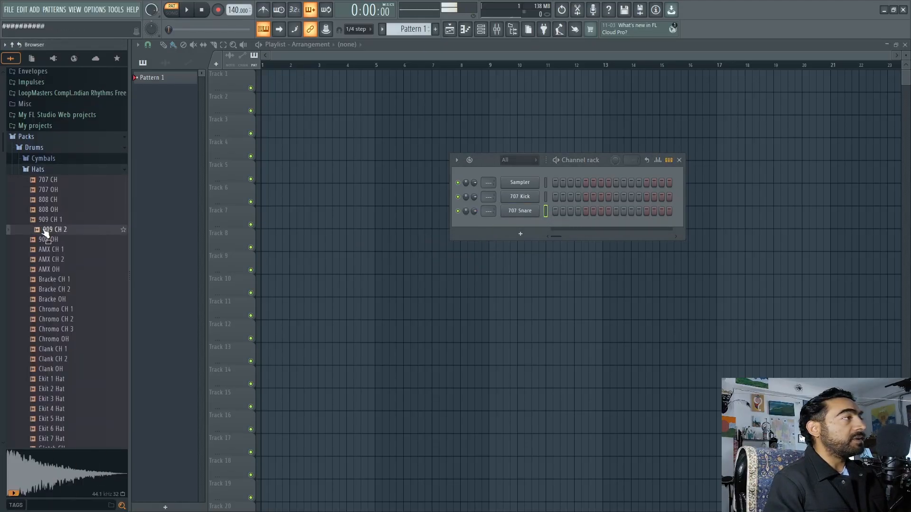
left_click(45, 209)
left_click(49, 200)
left_click(53, 190)
left_click(56, 182)
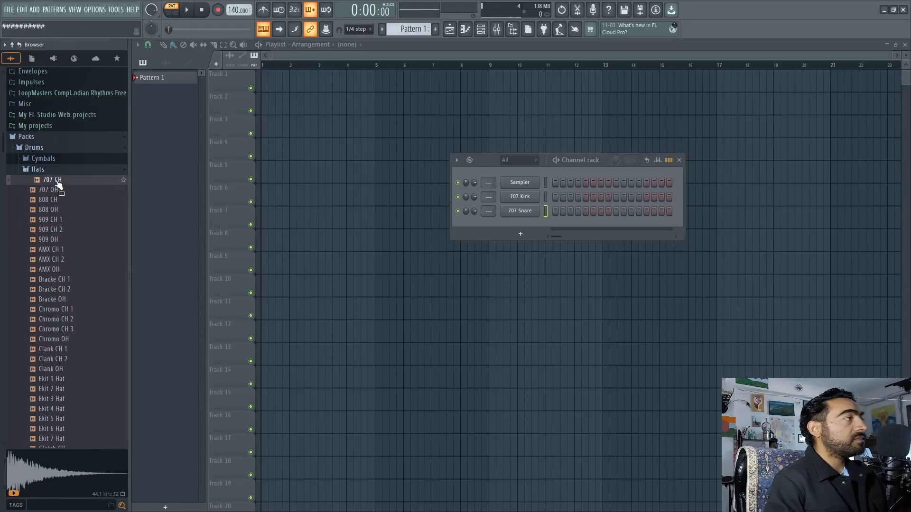
left_click(58, 189)
left_click_drag(60, 183, 508, 229)
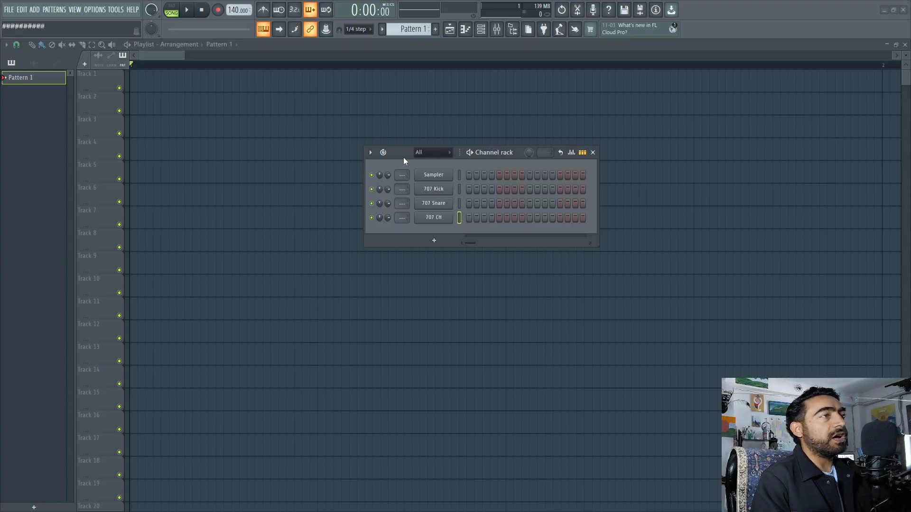
Place Pattern 1 at the start of Track 1 in the playlist
mouse_move(403, 158)
left_mouse_down()
mouse_move(397, 155)
mouse_move(396, 167)
left_mouse_up()
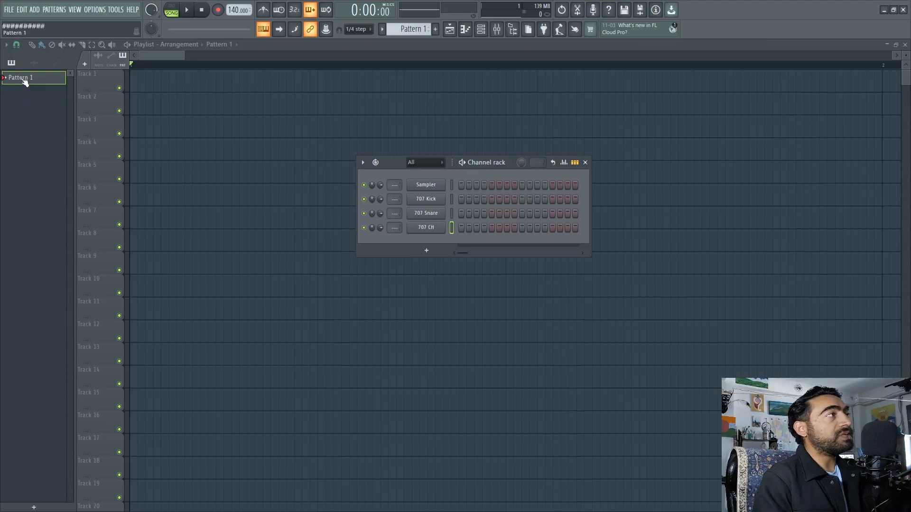
left_click_drag(23, 80, 119, 80)
scroll(206, 223, "down", 4)
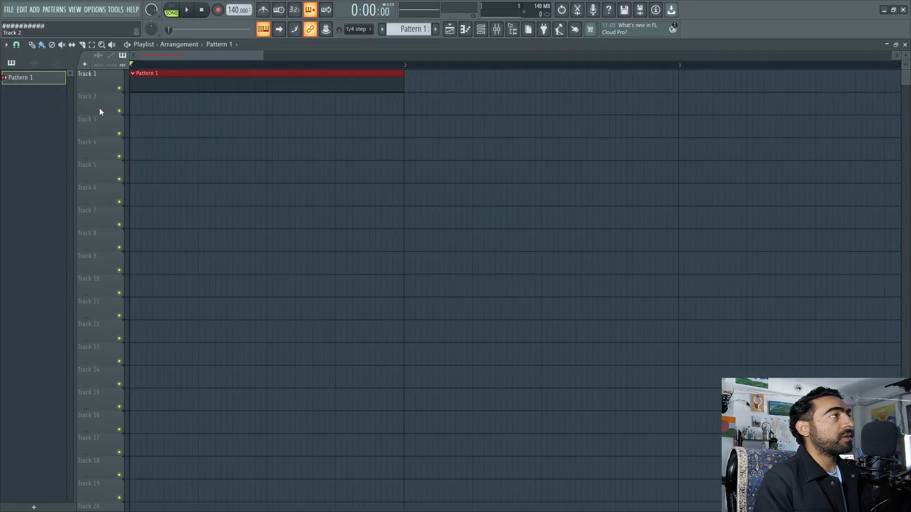
Open the piano roll from the Pattern 1 clip and reposition its window over the playlist
double_click(181, 85)
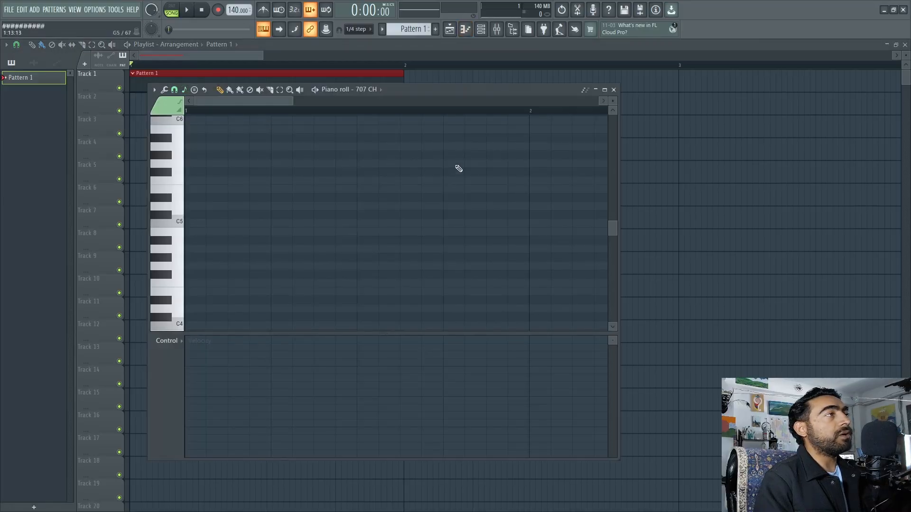
left_click_drag(444, 96, 490, 125)
scroll(417, 287, "up", 4)
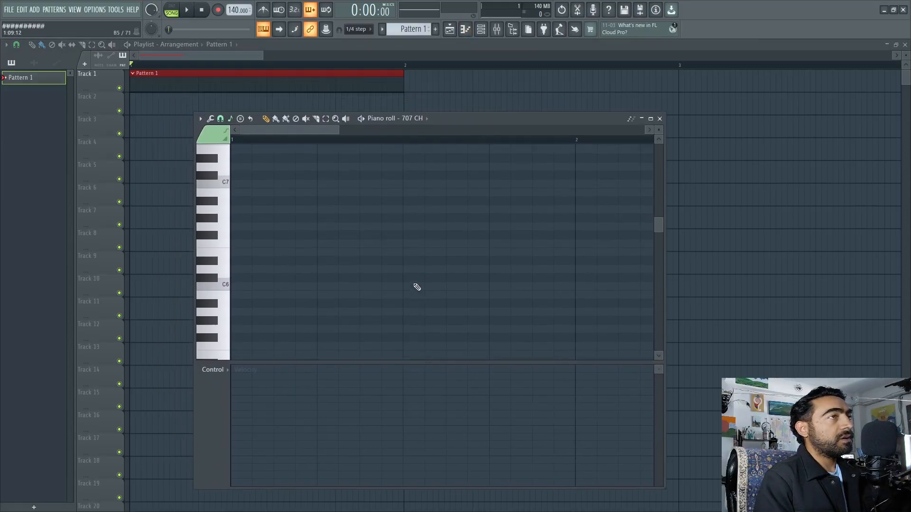
scroll(417, 287, "down", 4)
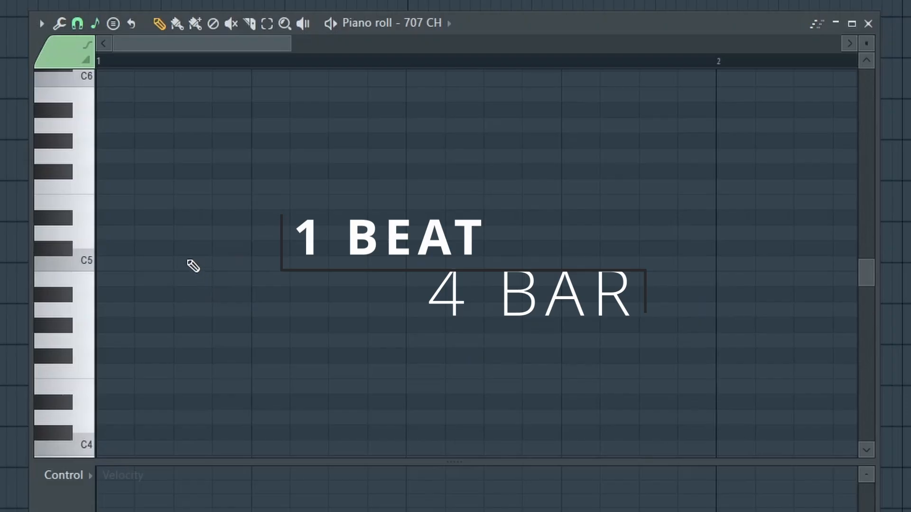
Switch the piano roll to 707 Kick and place a note on A#4 at the start of bar 1
left_click(437, 30)
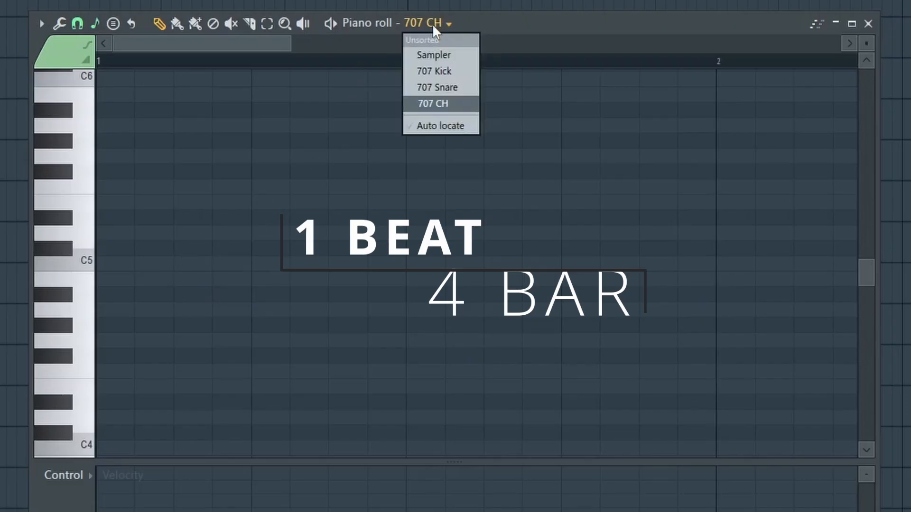
left_click(441, 71)
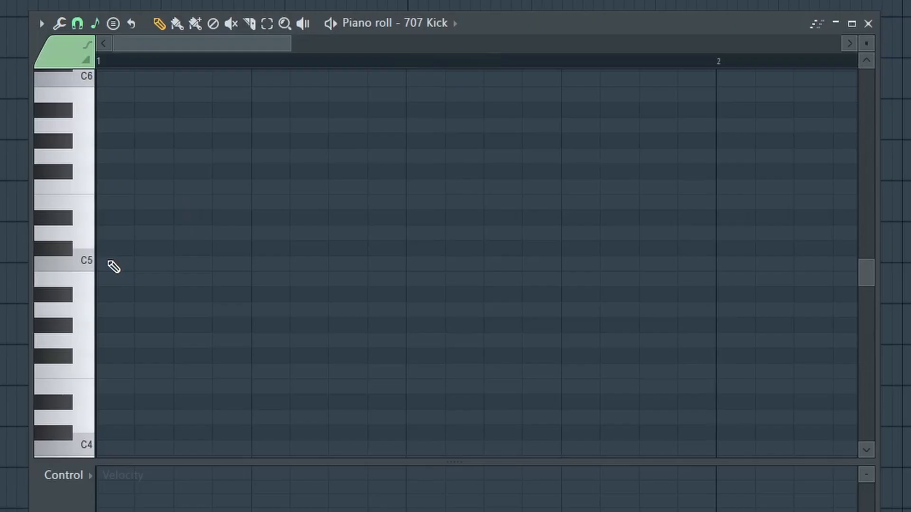
left_click(109, 261)
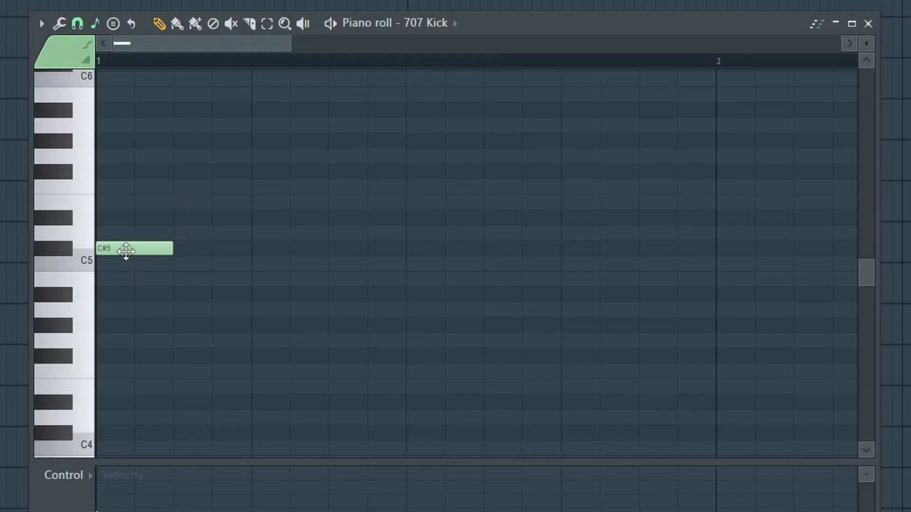
left_click_drag(125, 253, 112, 281)
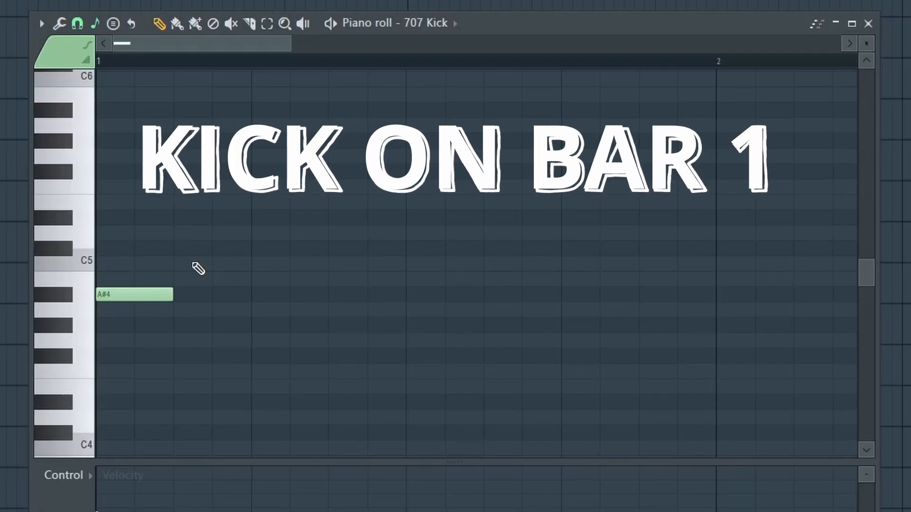
Switch the piano roll to 707 Snare and place a note on A#4 at the third beat of bar 1
left_click(443, 23)
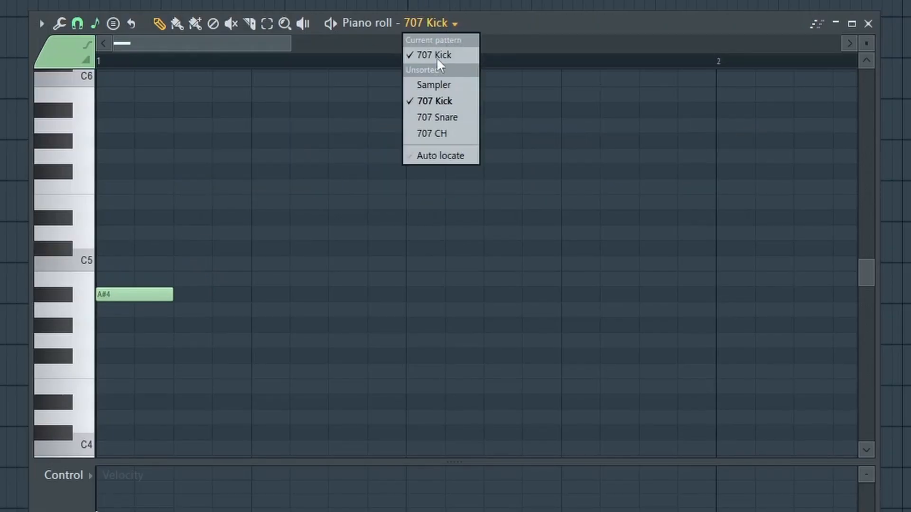
left_click(446, 117)
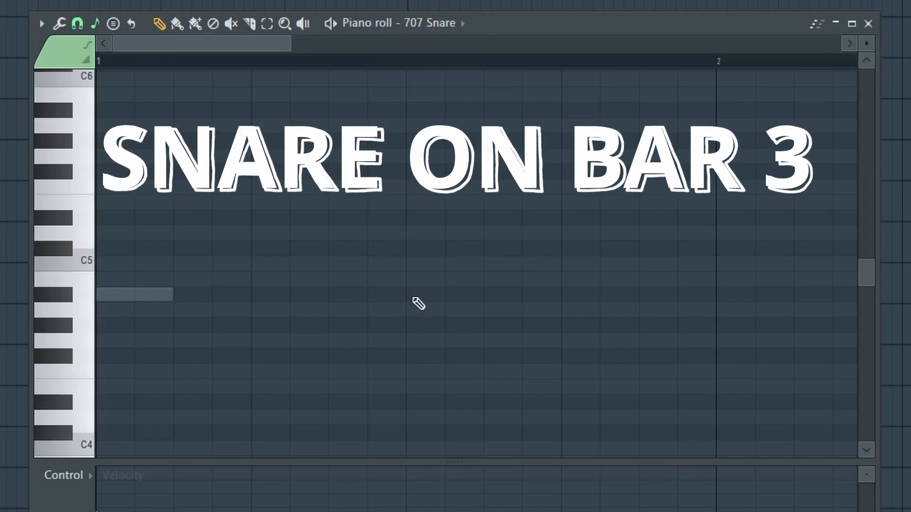
left_click(409, 295)
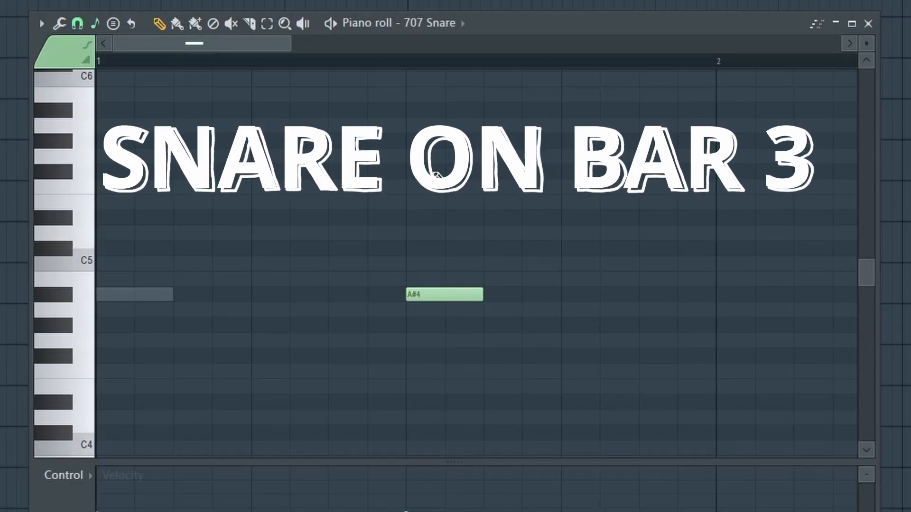
Fill bar 1 of 707 CH with eight F#4 notes, one every half beat, by duplicating the first two, and play the beat
left_click(456, 23)
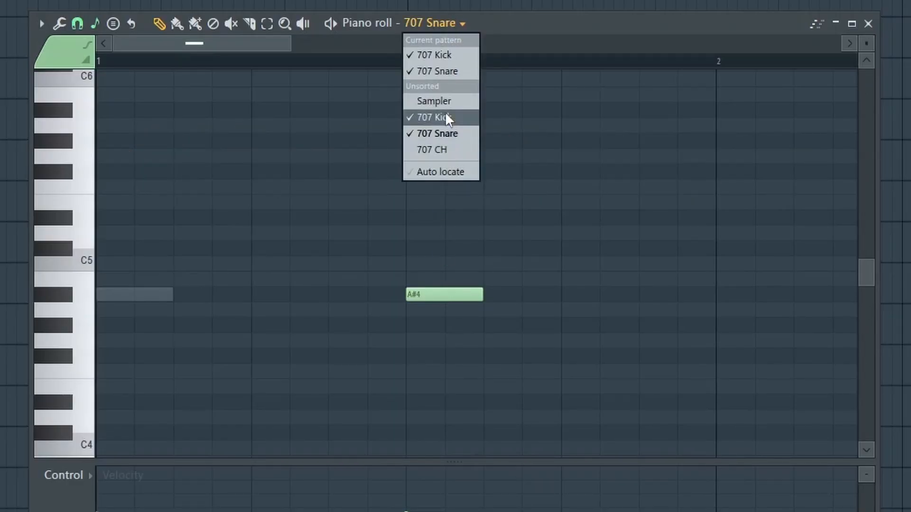
left_click(440, 150)
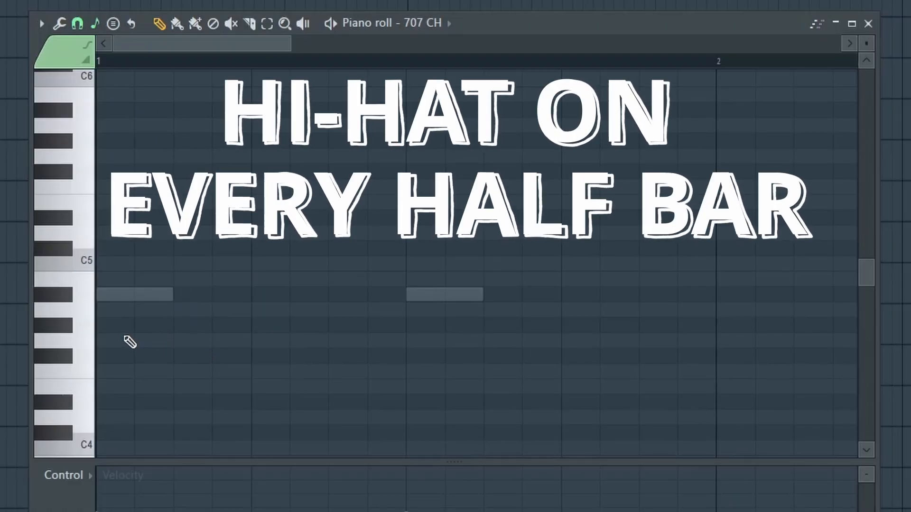
left_click(108, 355)
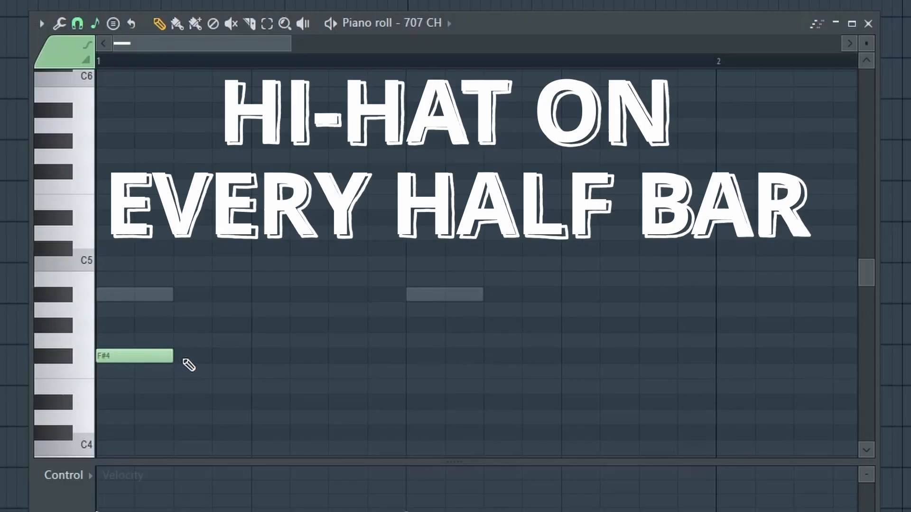
left_click(204, 360)
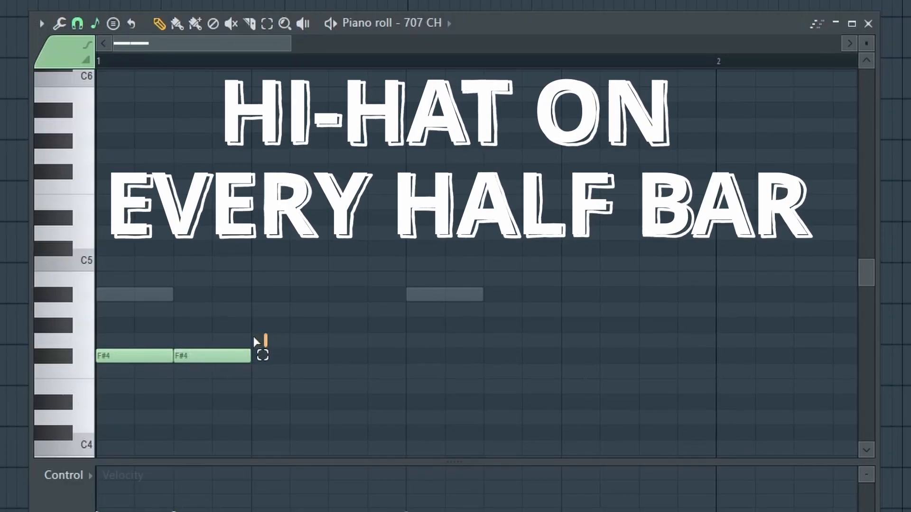
left_click_drag(265, 334, 102, 403)
key("ctrl+b")
key("ctrl+b")
key("ctrl+b")
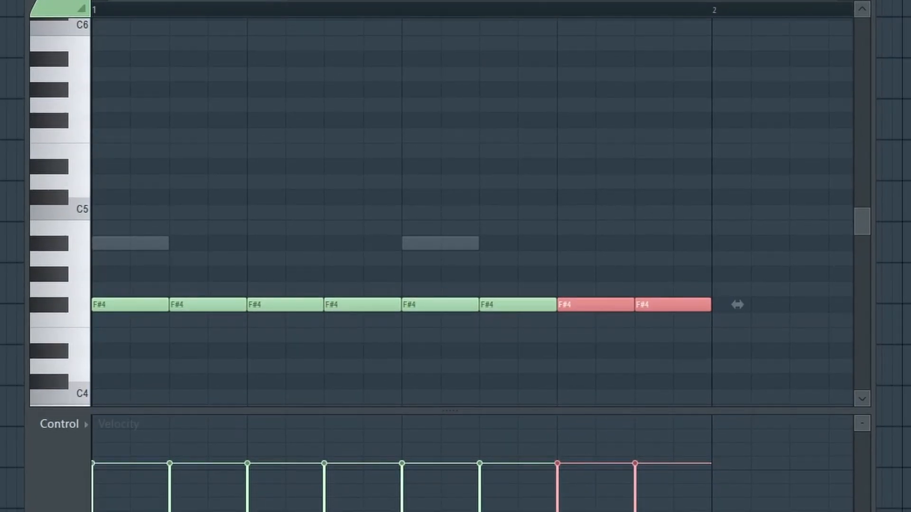
key("space")
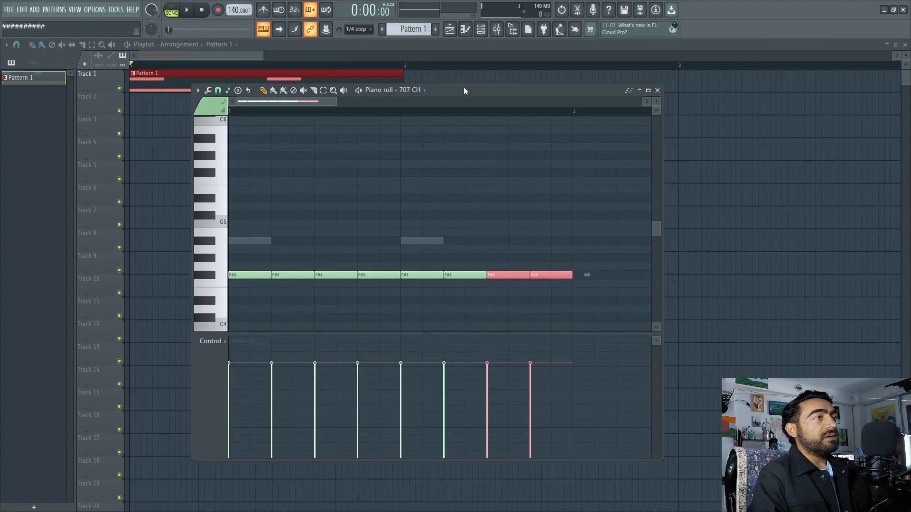
Play the one-bar beat a few times and shift the piano roll window higher over the playlist
key("space")
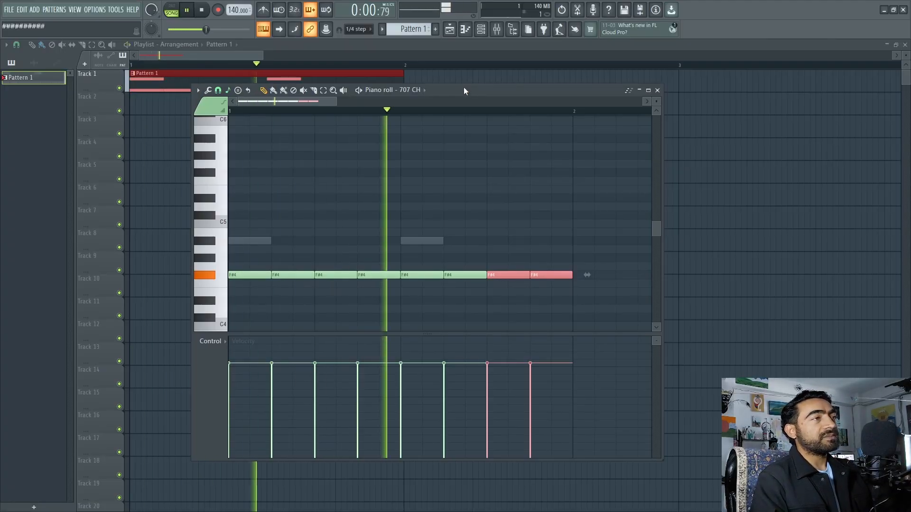
key("space")
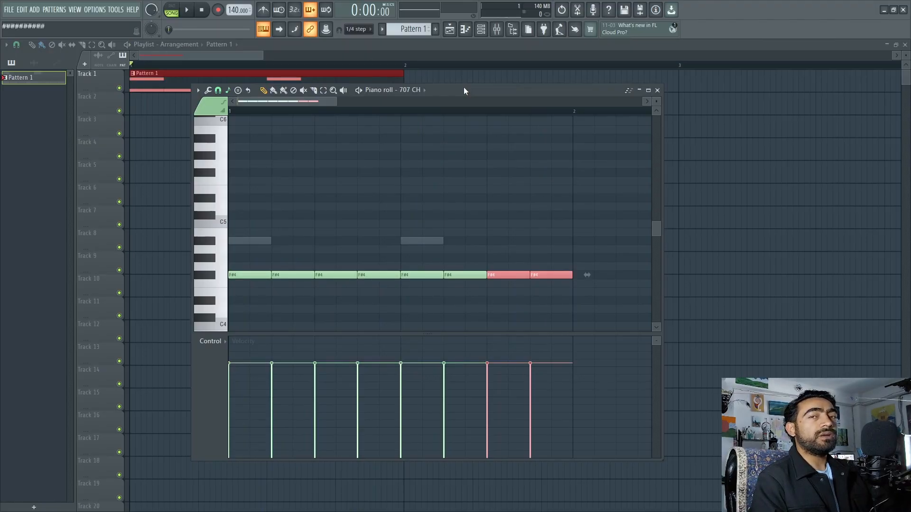
key("space")
key("space")
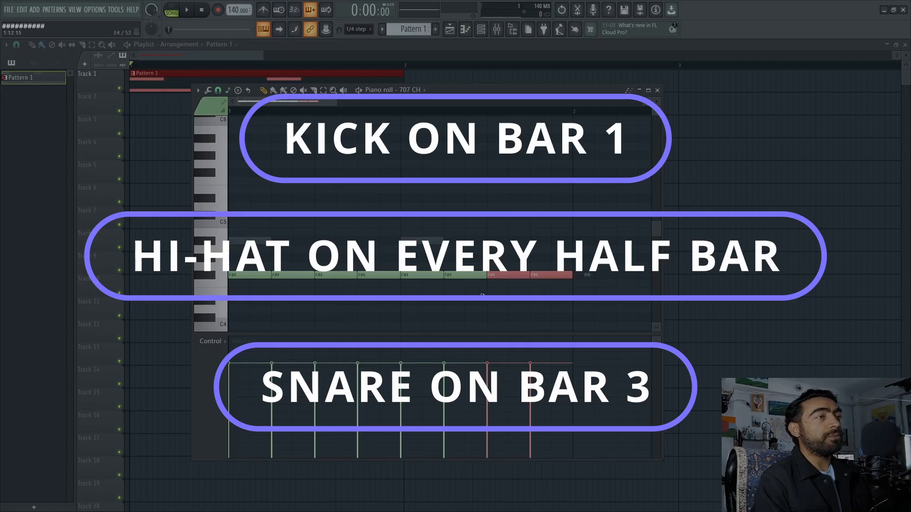
key("space")
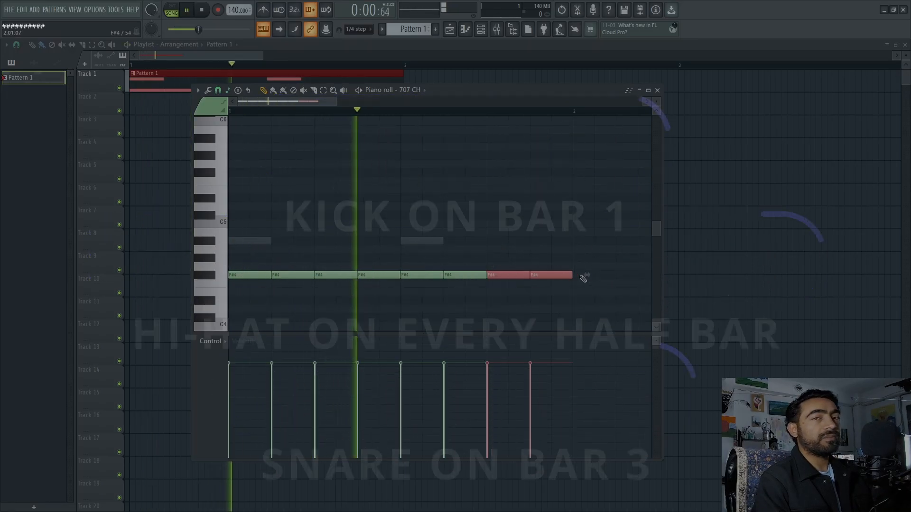
key("space")
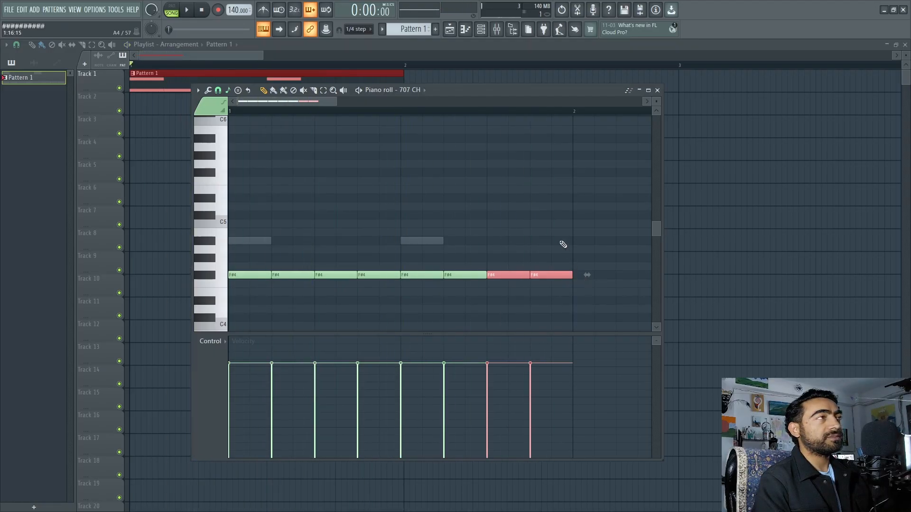
left_click_drag(502, 89, 513, 83)
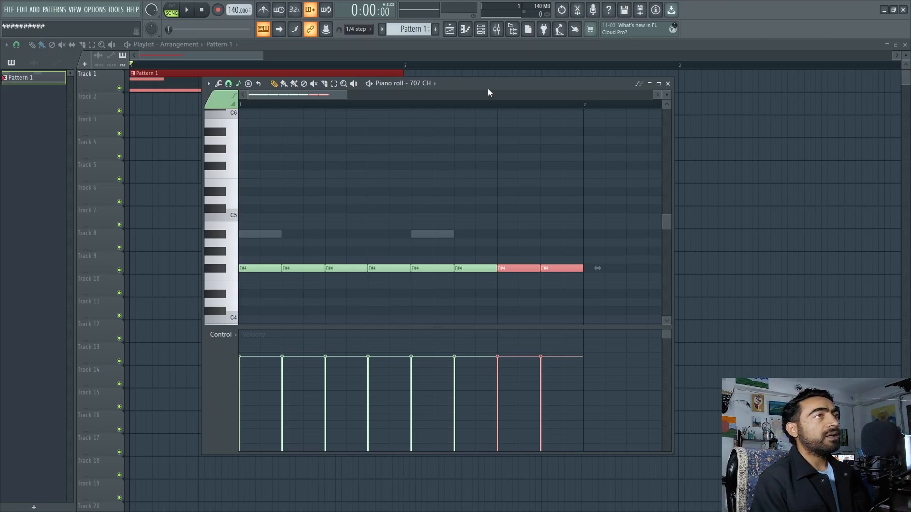
left_click_drag(488, 84, 526, 69)
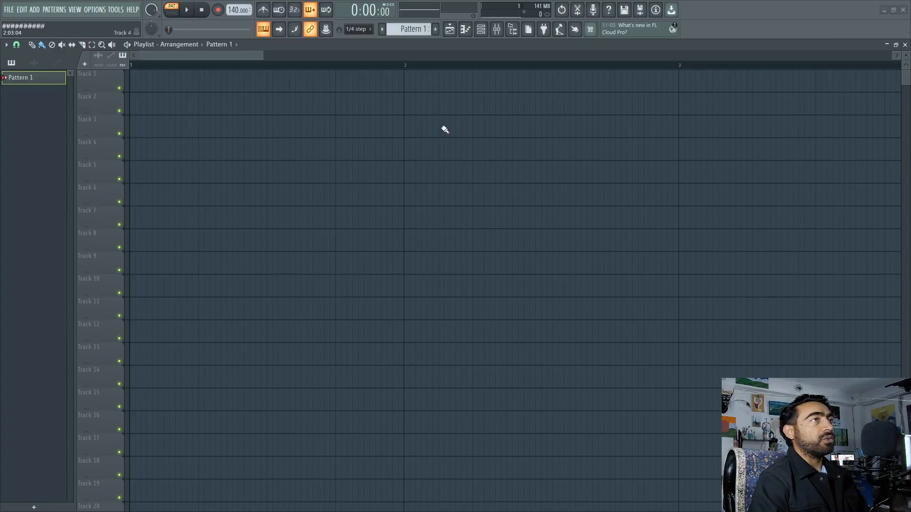
Open the 707 Snare piano roll, maximize it and adjust its horizontal zoom so all of bar 1 fits
left_click(466, 30)
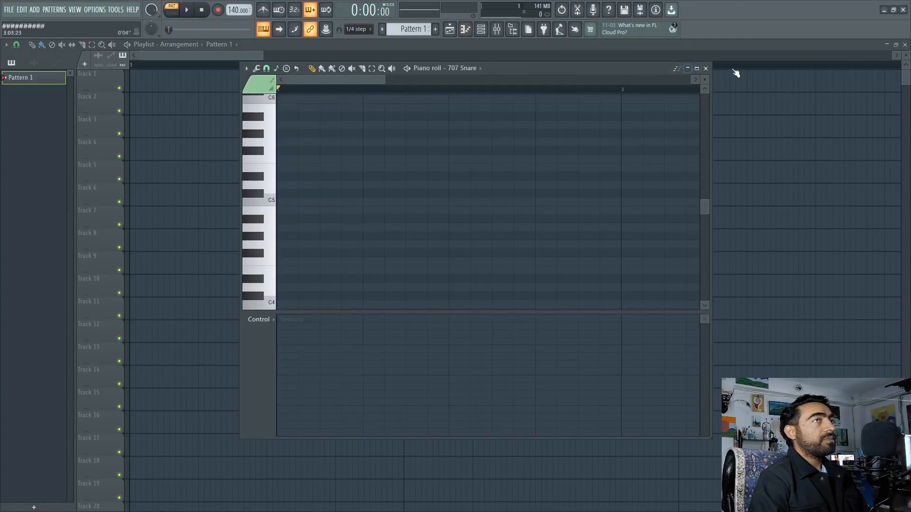
left_click(697, 69)
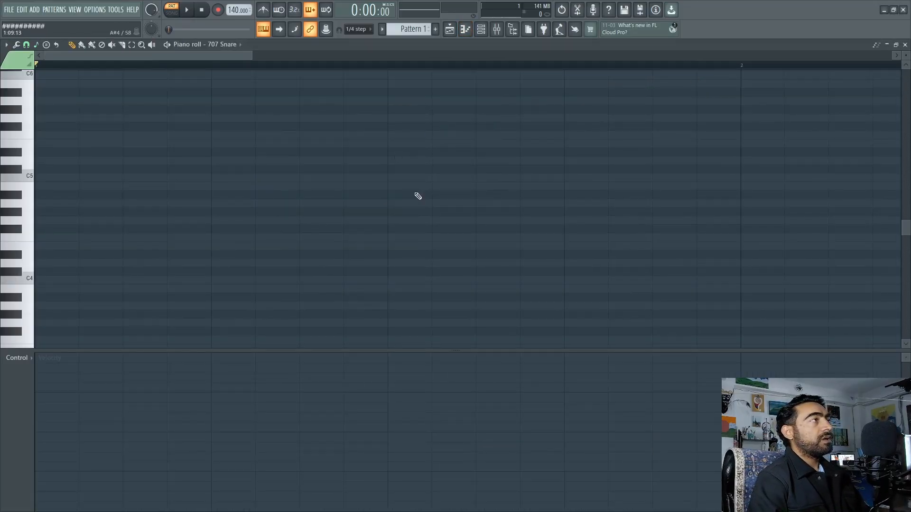
scroll(308, 177, "down", 1, "ctrl")
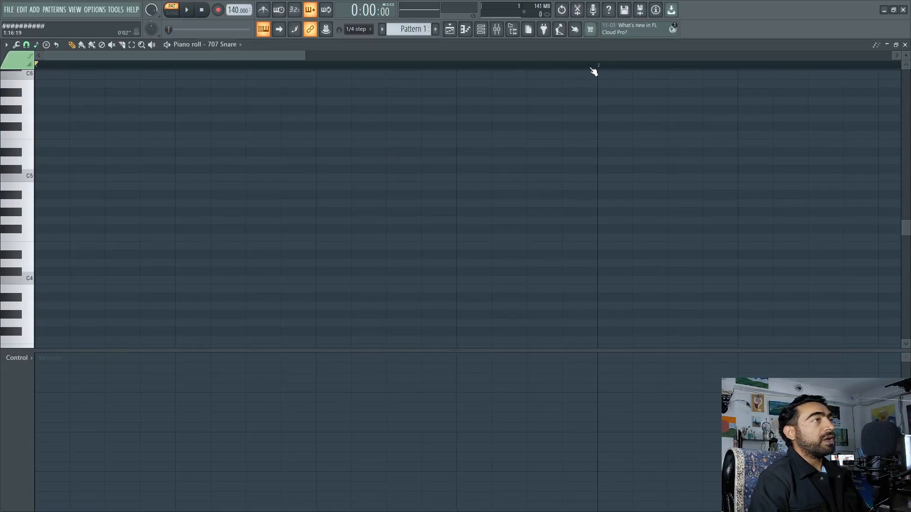
scroll(538, 127, "down", 1)
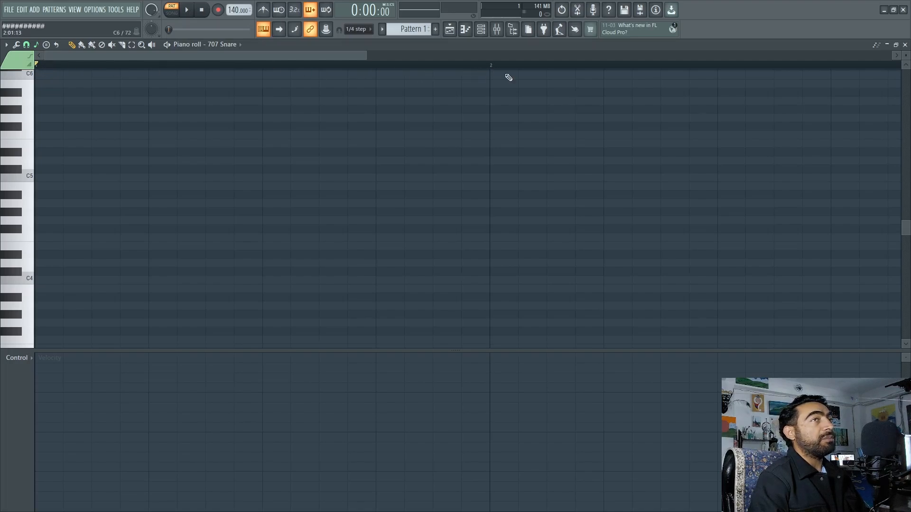
scroll(403, 92, "down", 1)
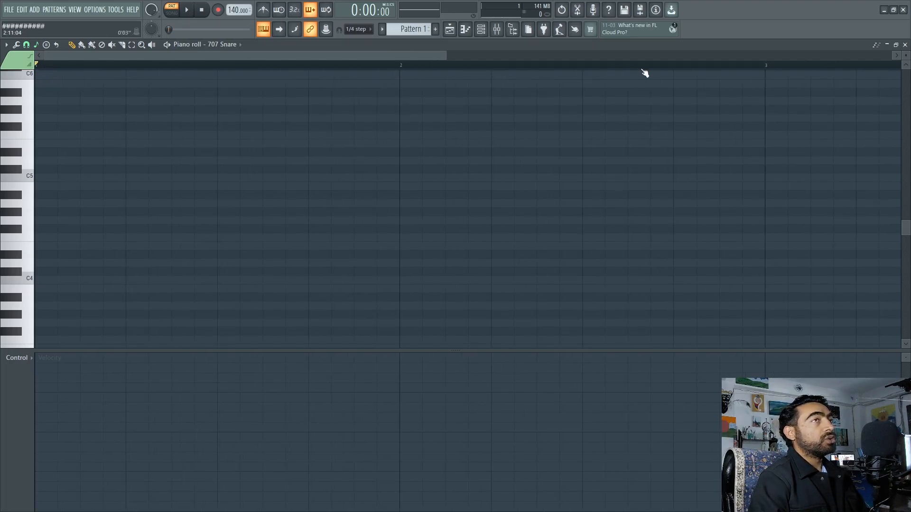
scroll(76, 107, "up", 2)
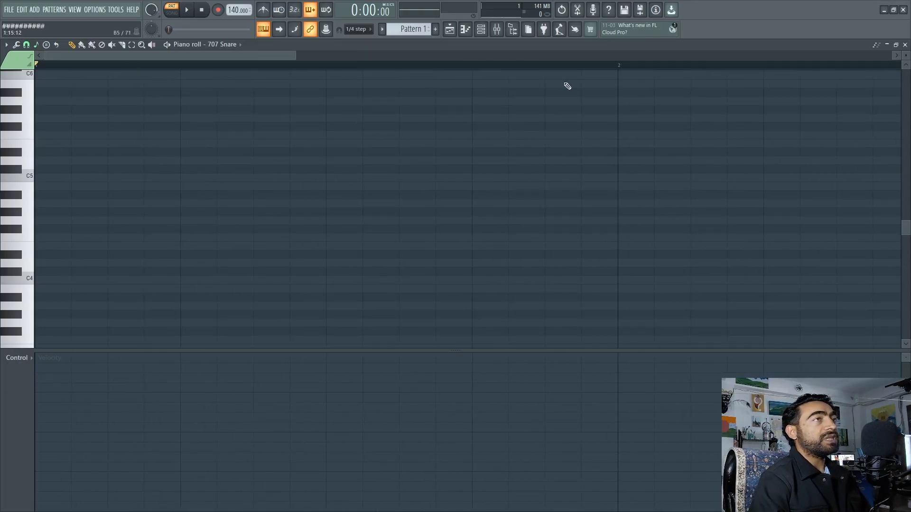
Place four C#5 notes in bar 1 of 707 Snare, one at the start of each beat
left_click(34, 180)
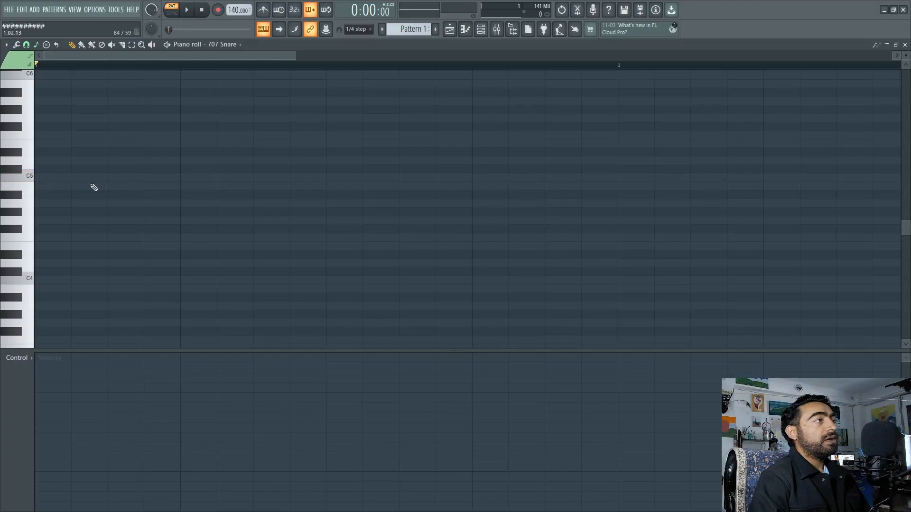
left_click_drag(74, 170, 37, 169)
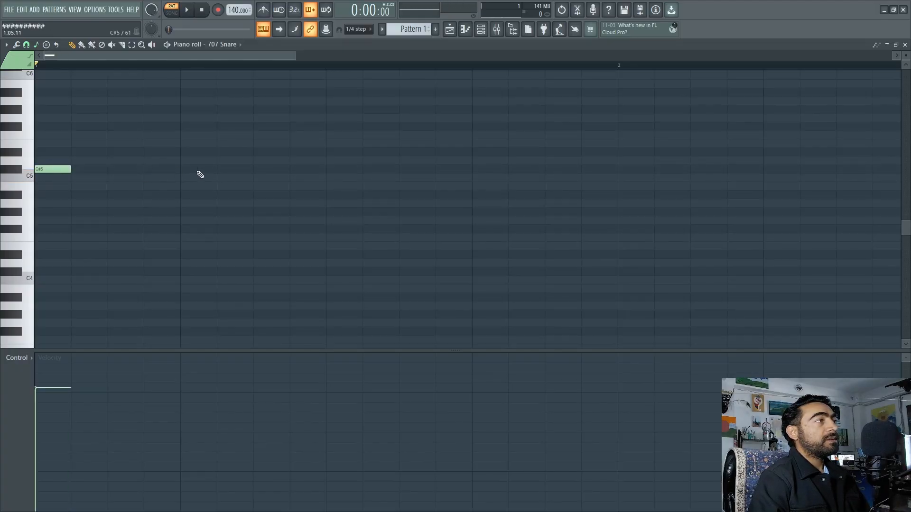
left_click(190, 173)
left_click(327, 172)
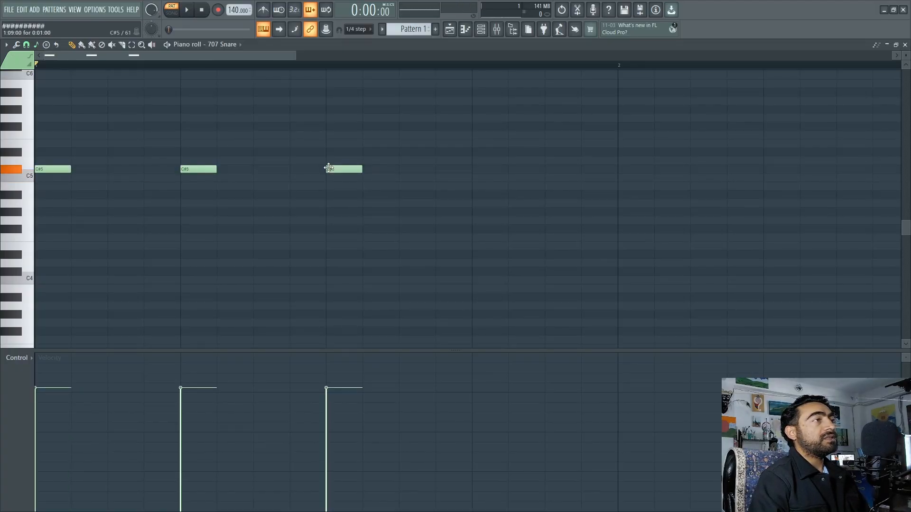
left_click(475, 172)
Select all the notes in the 707 Snare piano roll and delete them
left_click_drag(599, 116, 172, 201)
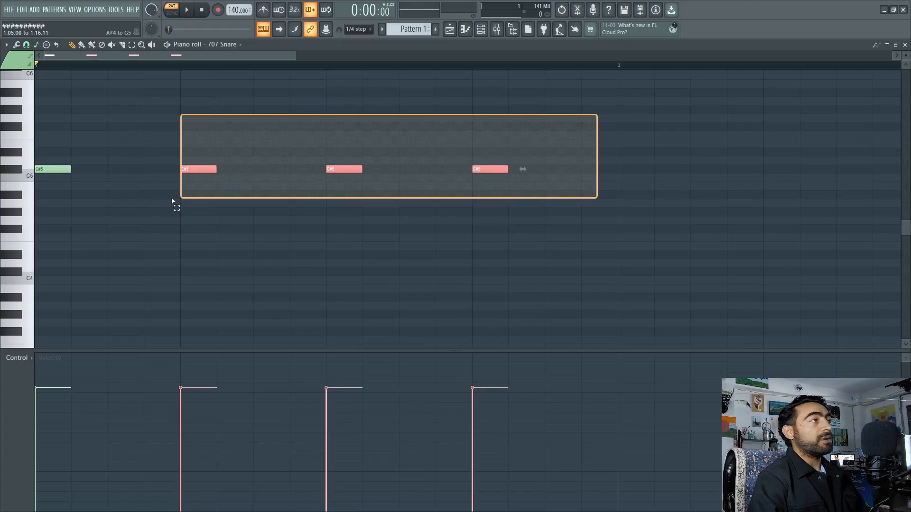
key("ctrl+a")
key("Delete")
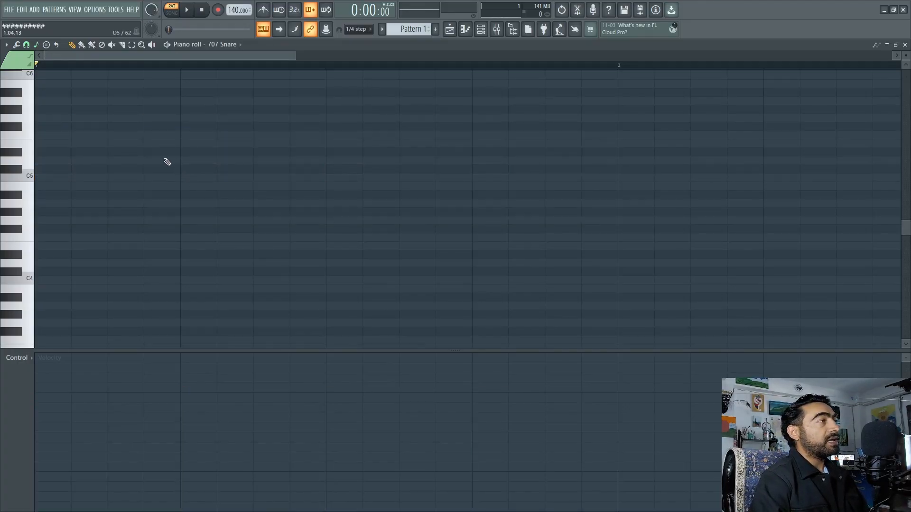
Fill bar 1 with sixteen back-to-back C#5 step notes by placing four in the first beat and duplicating them three times
left_click(52, 169)
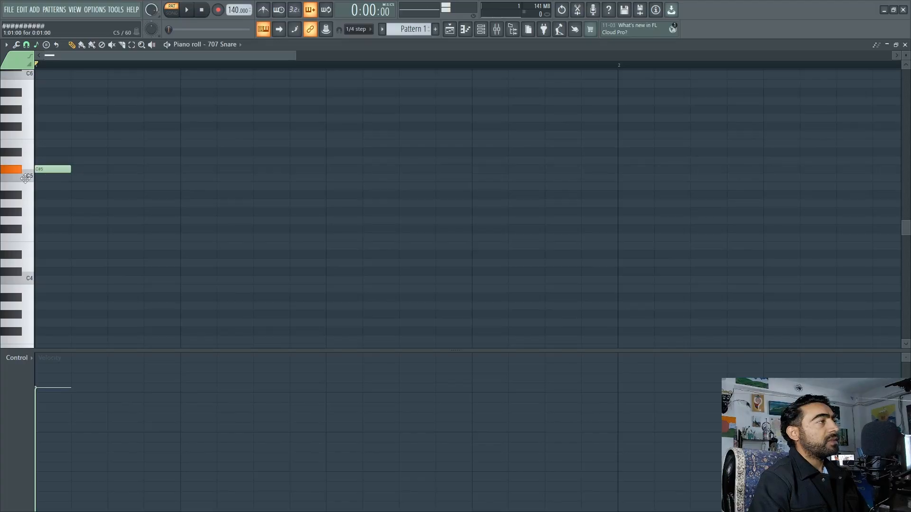
left_click(78, 169)
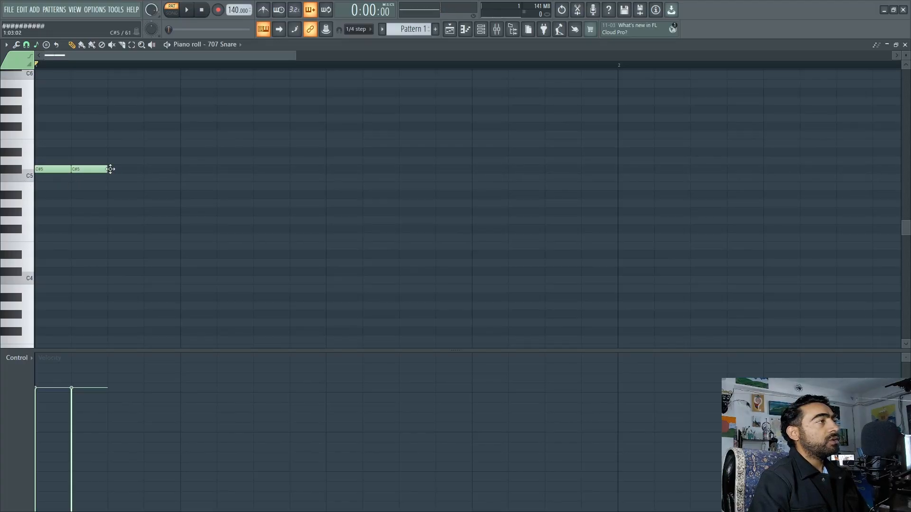
left_click(112, 169)
left_click(149, 169)
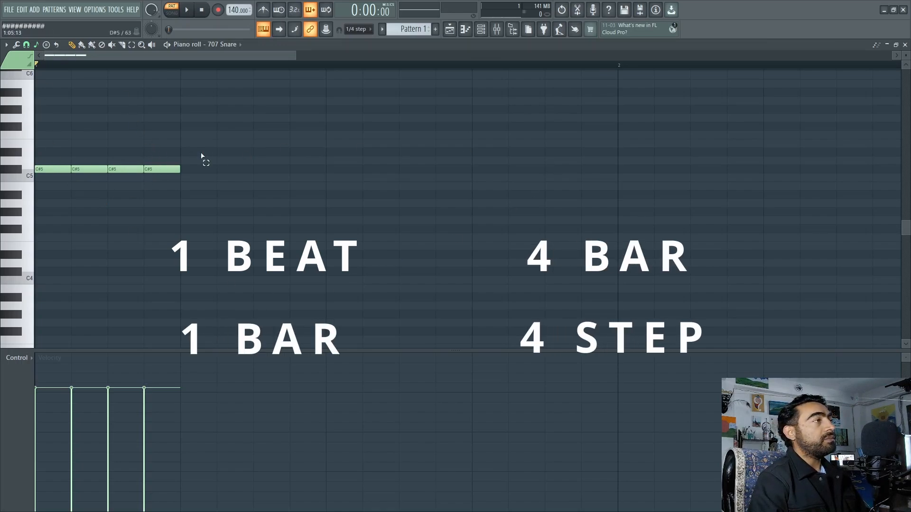
left_click_drag(200, 151, 52, 190)
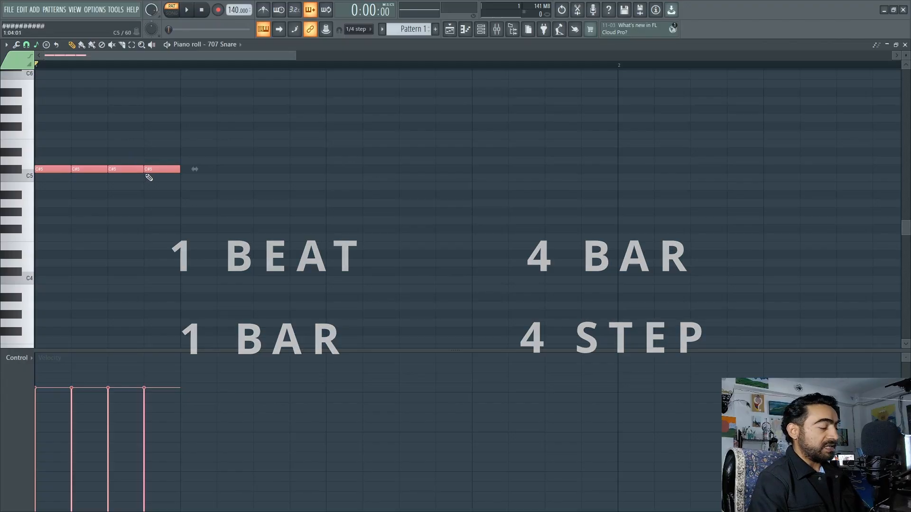
key("ctrl+b")
key("ctrl+b")
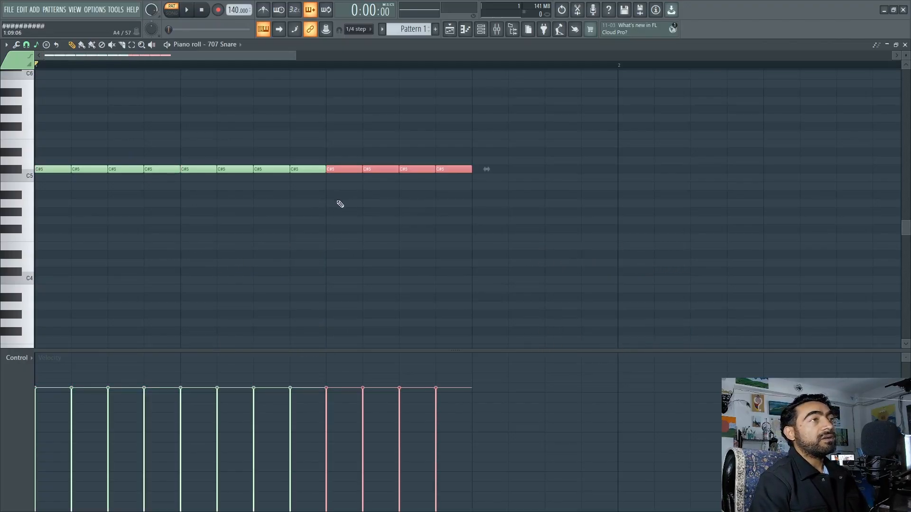
key("ctrl+b")
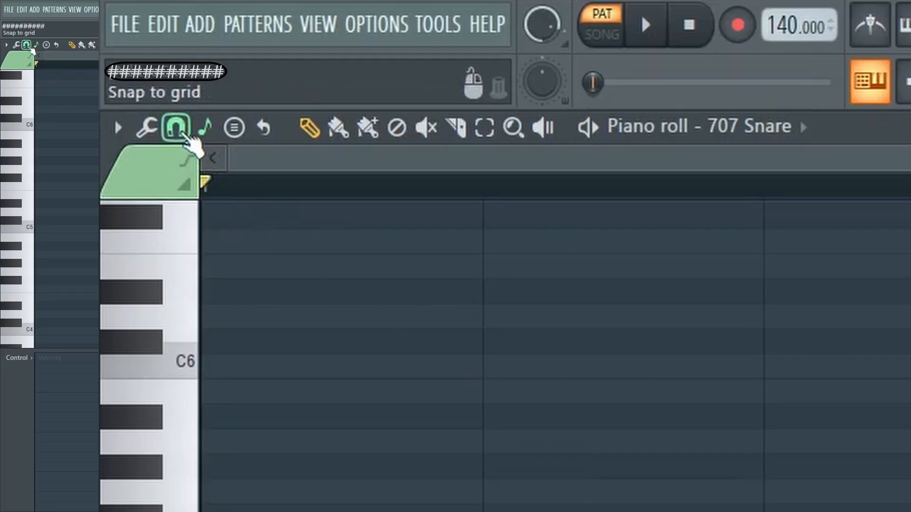
Set the piano roll's snap to grid to 1/4 beat
left_click(175, 129)
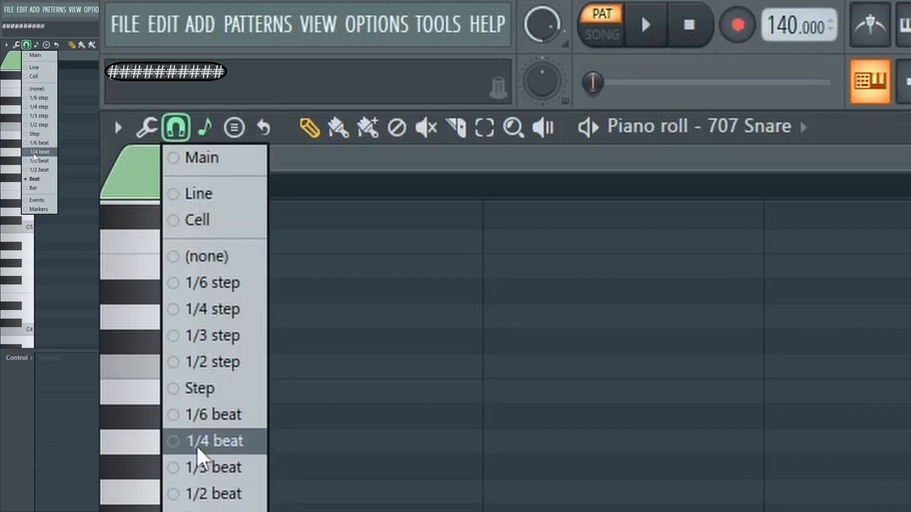
left_click(175, 443)
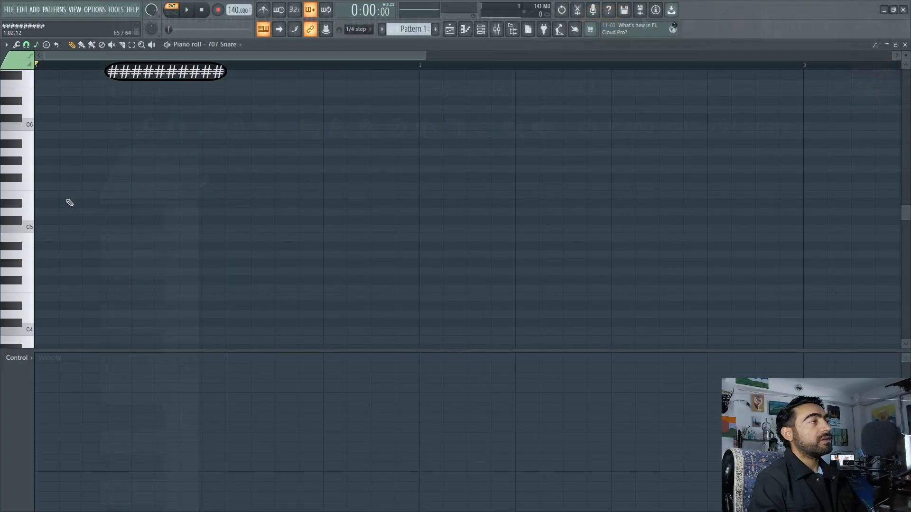
Place a few short test notes on pitches such as D#5 and F#5 from the start of bar 1 and undo them all
left_click(43, 203)
left_click(66, 178)
left_click(90, 203)
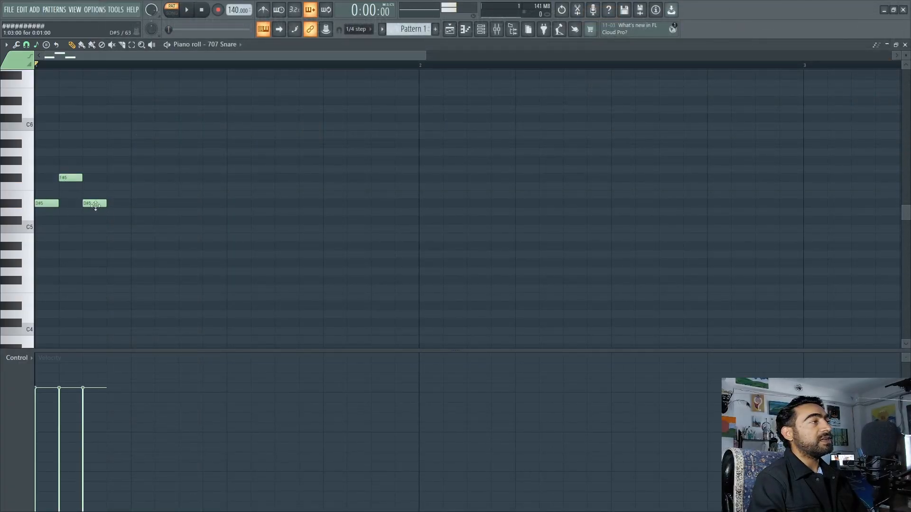
left_click(138, 220)
key("ctrl+z")
key("ctrl+z")
key("ctrl+z")
key("ctrl+z")
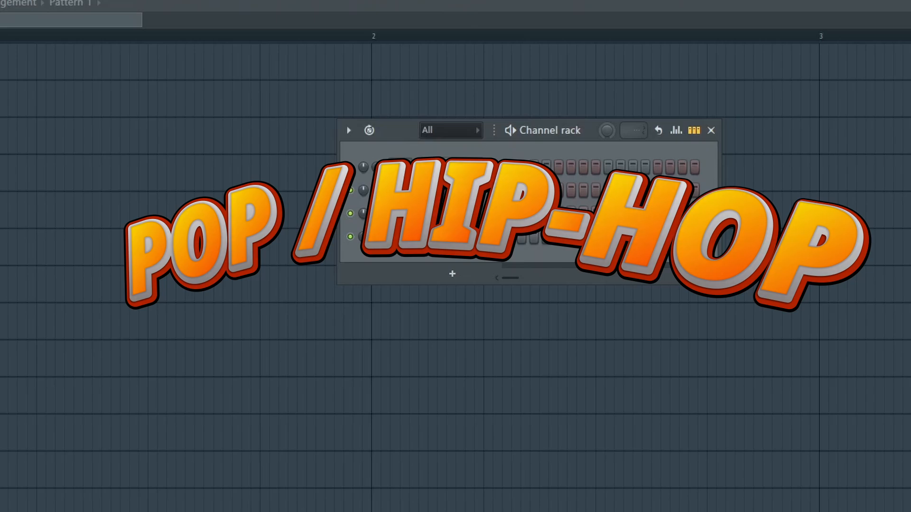
Open the piano roll for 707 Kick and place C#6 notes on beats 1 and 3 of bar 1
key("F7")
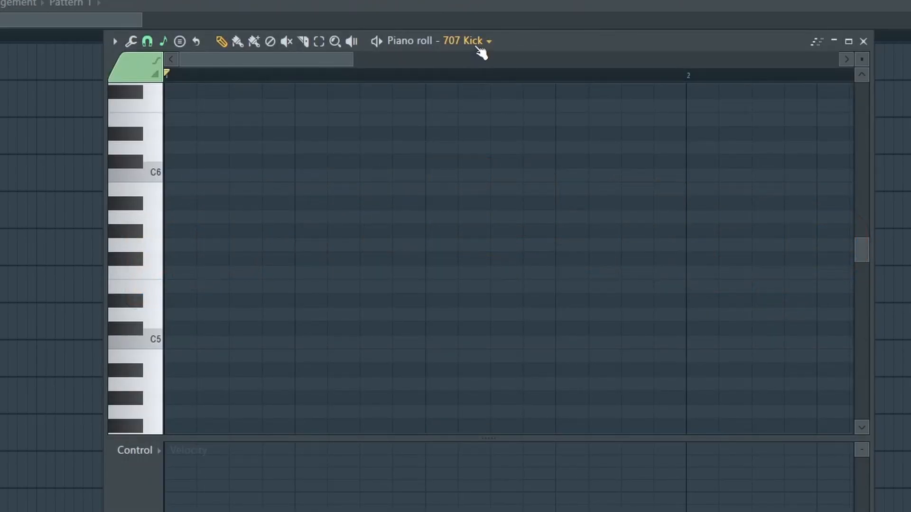
left_click(480, 47)
left_click(478, 84)
left_click(176, 161)
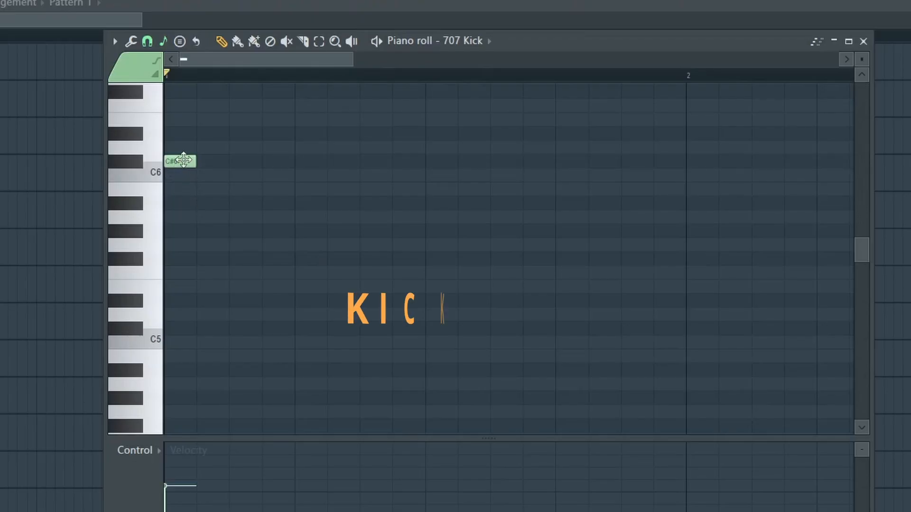
left_click(431, 162)
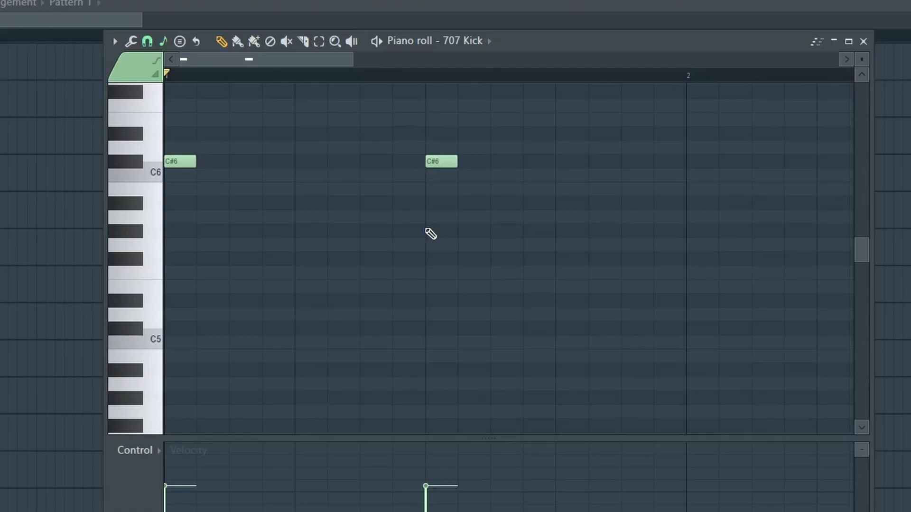
Switch the piano roll to 707 Snare and place C#6 notes on beats 2 and 4 of bar 1
left_click(485, 41)
left_click(488, 126)
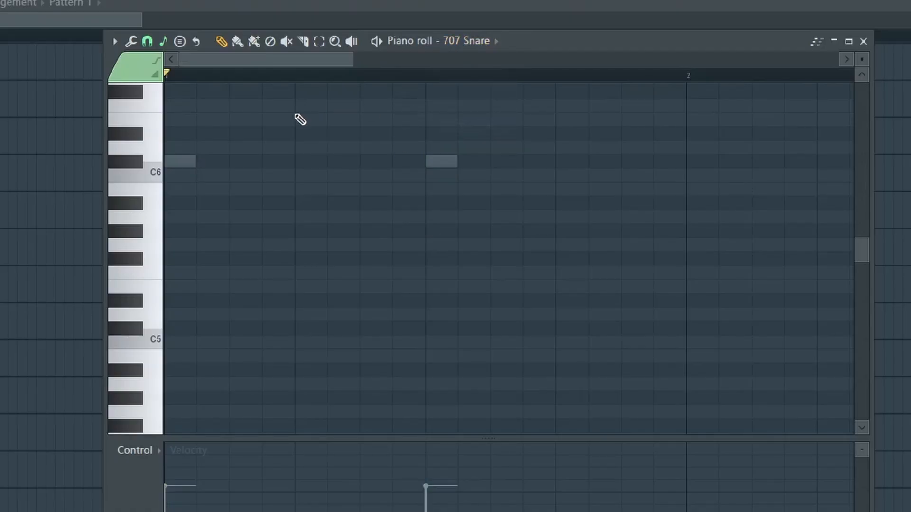
left_click(297, 162)
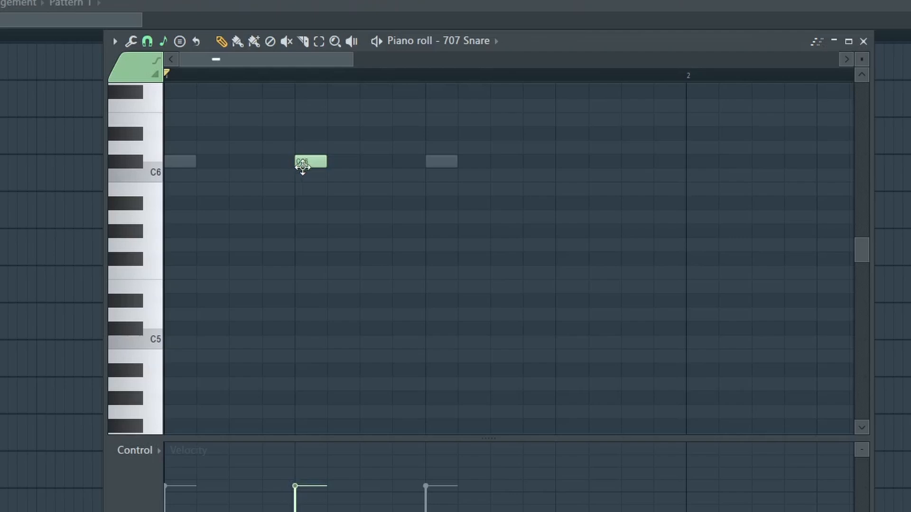
left_click(556, 161)
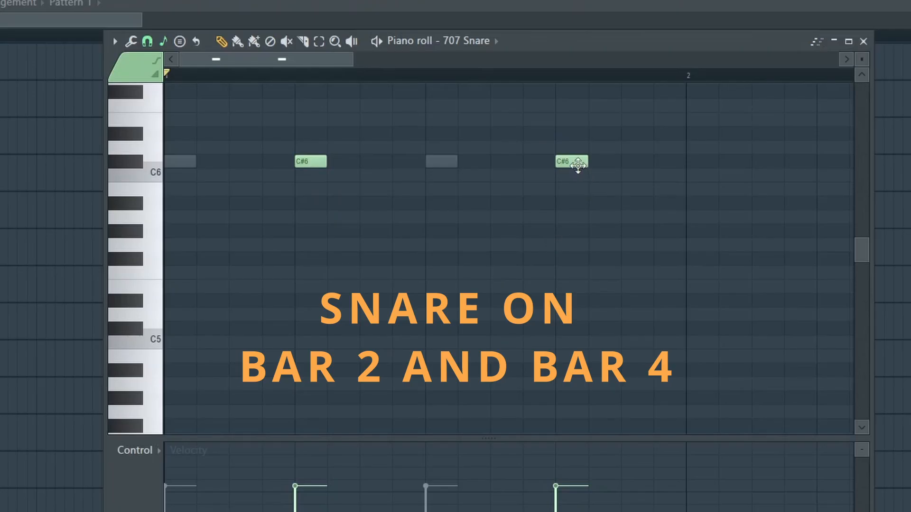
Switch the piano roll to 707 CH, place C#6 notes halfway through each of the four beats in bar 1, and play the pattern
left_click(488, 49)
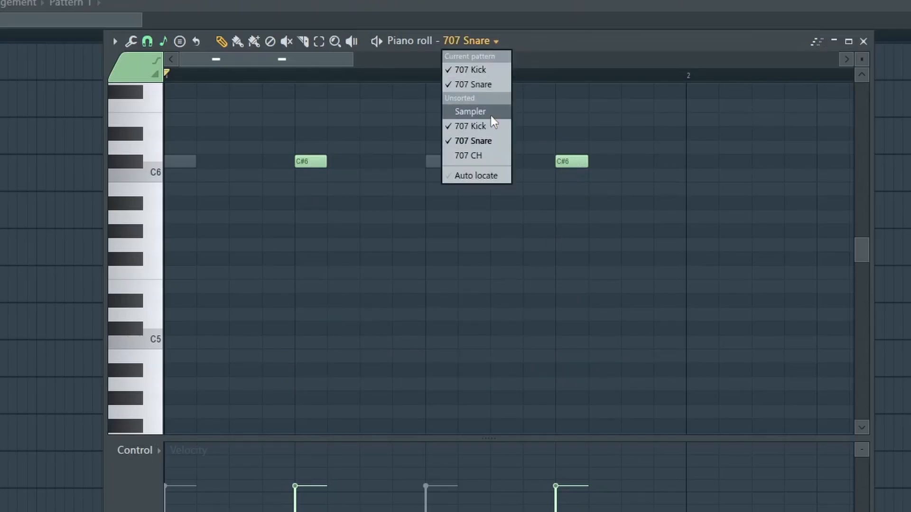
left_click(478, 159)
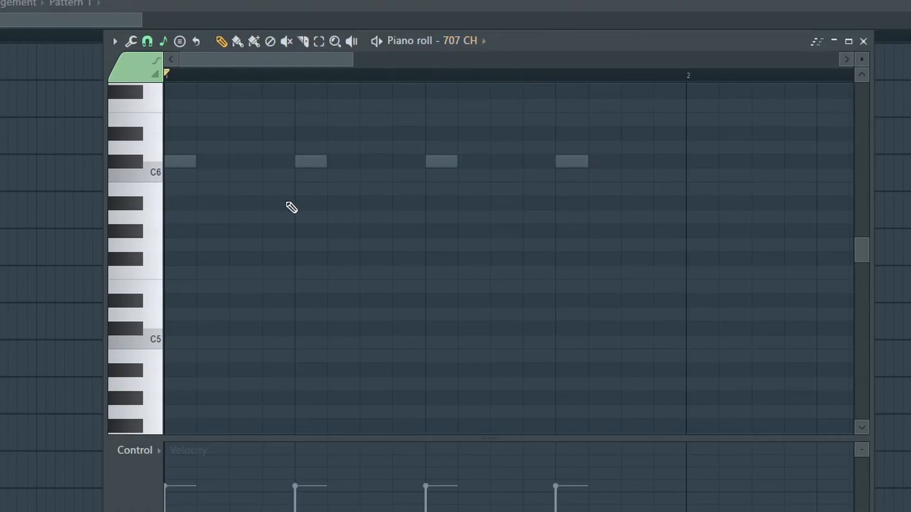
left_click(233, 161)
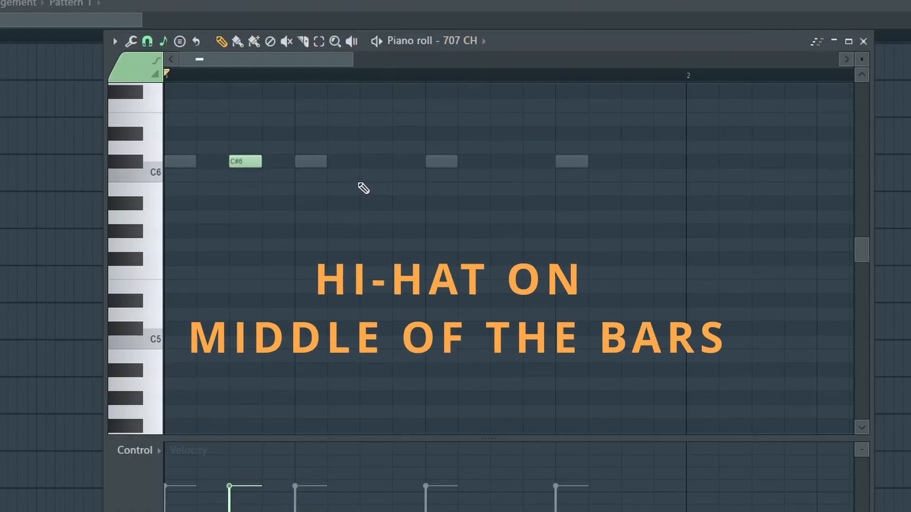
left_click(367, 164)
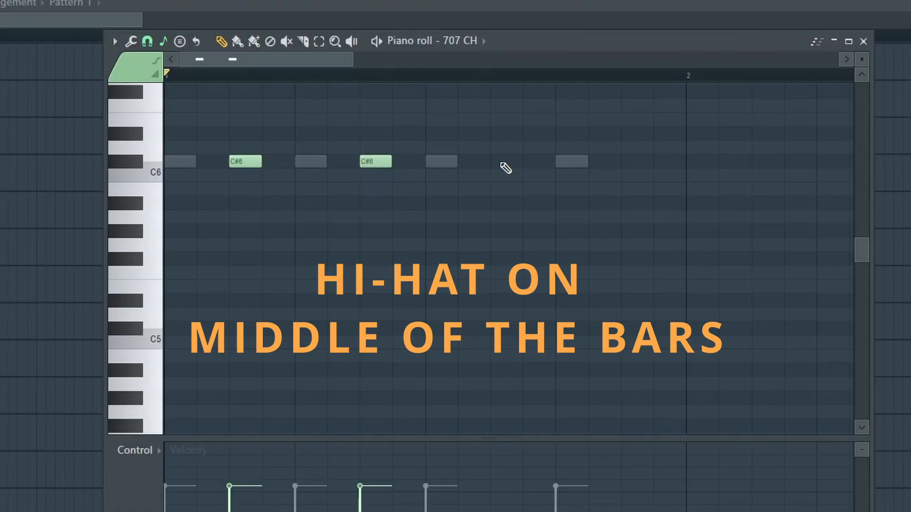
left_click(505, 164)
left_click(620, 161)
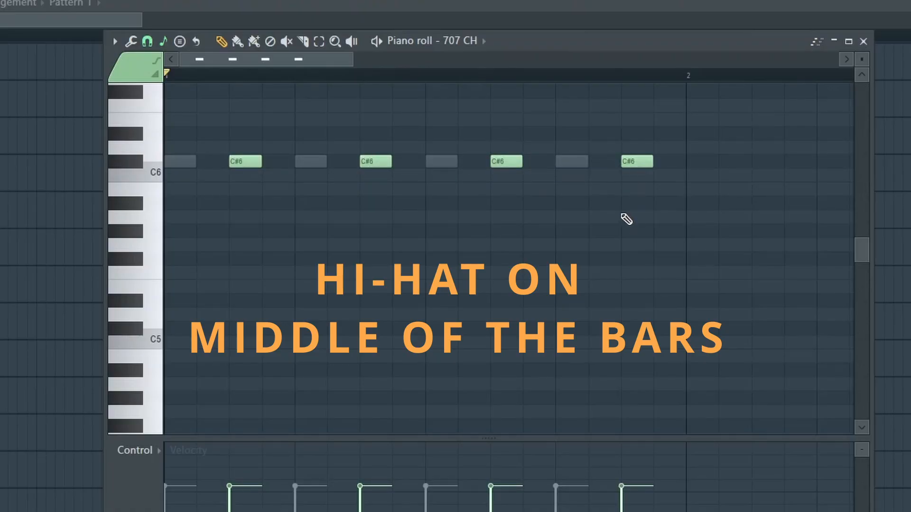
key("space")
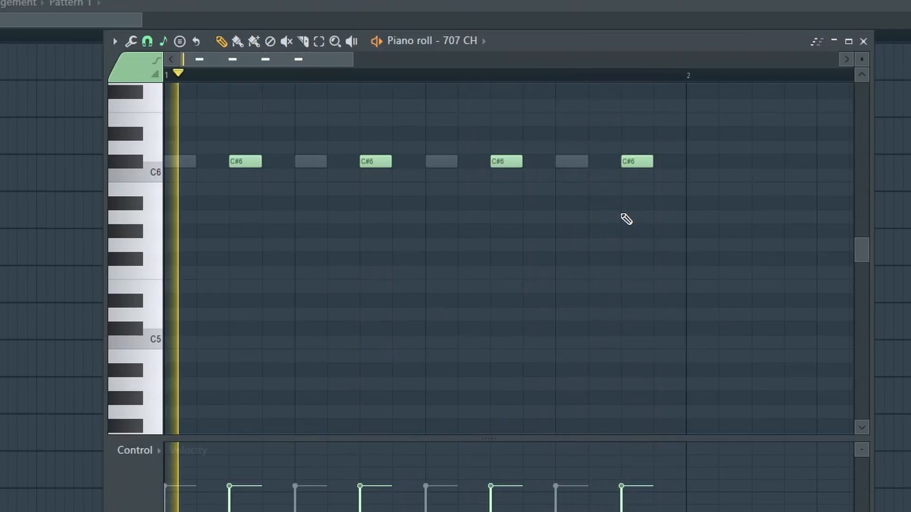
key("space")
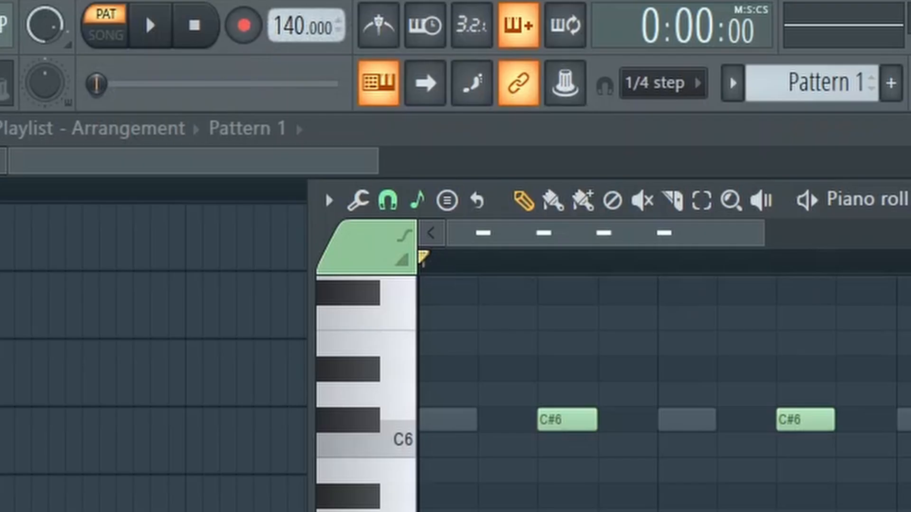
Lower the project tempo to 110 BPM during playback and listen to the full drum pattern at that speed
key("space")
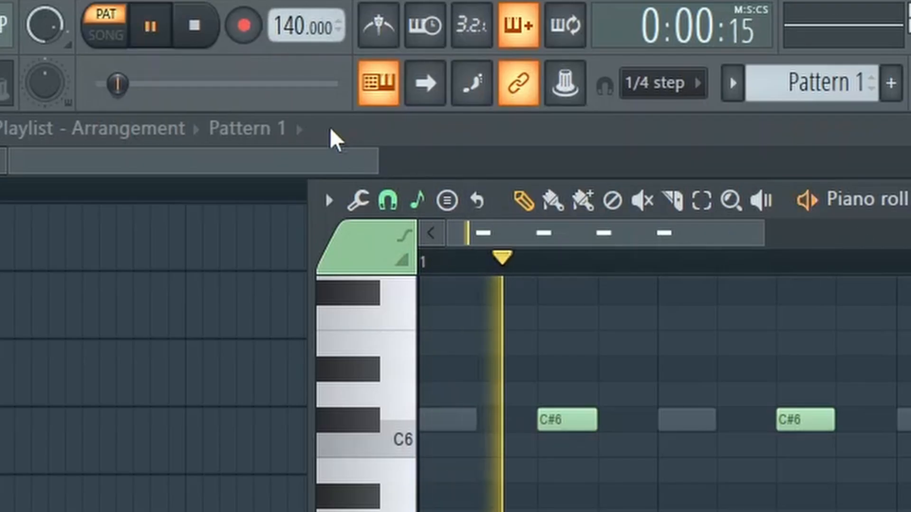
left_click_drag(284, 28, 285, 94)
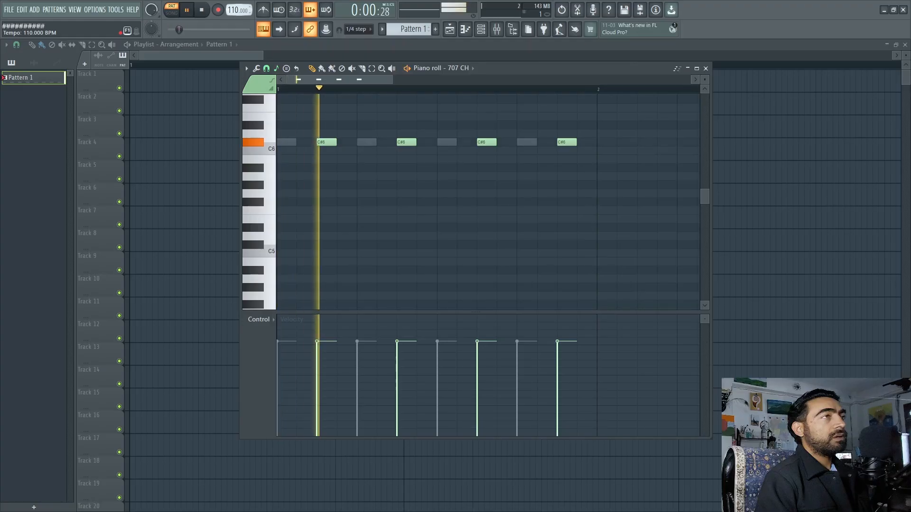
key("space")
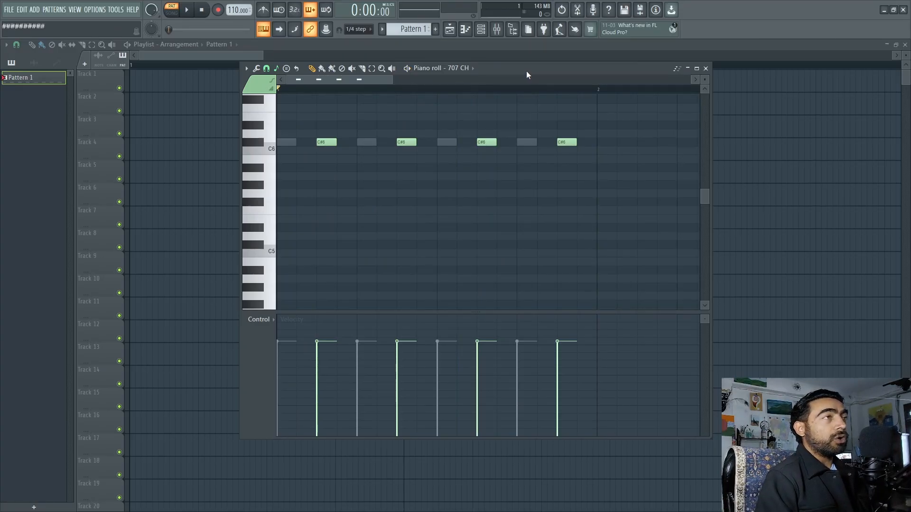
key("space")
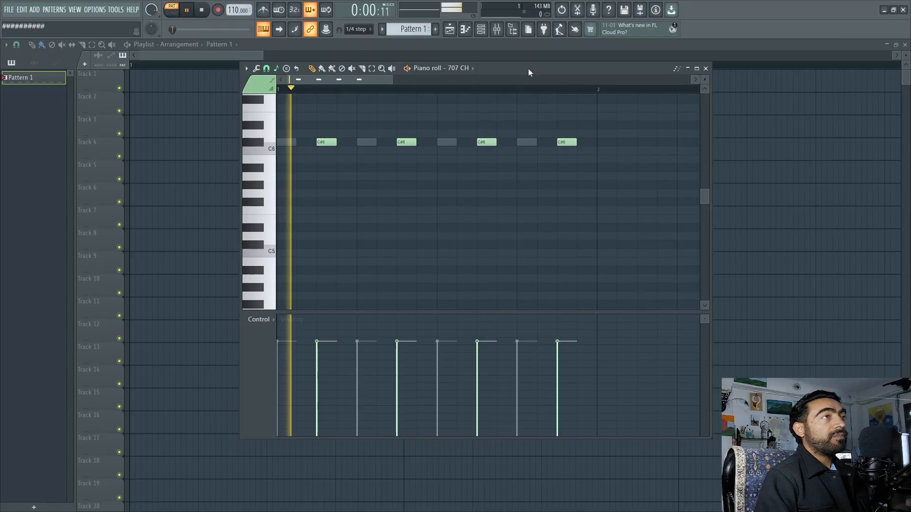
key("space")
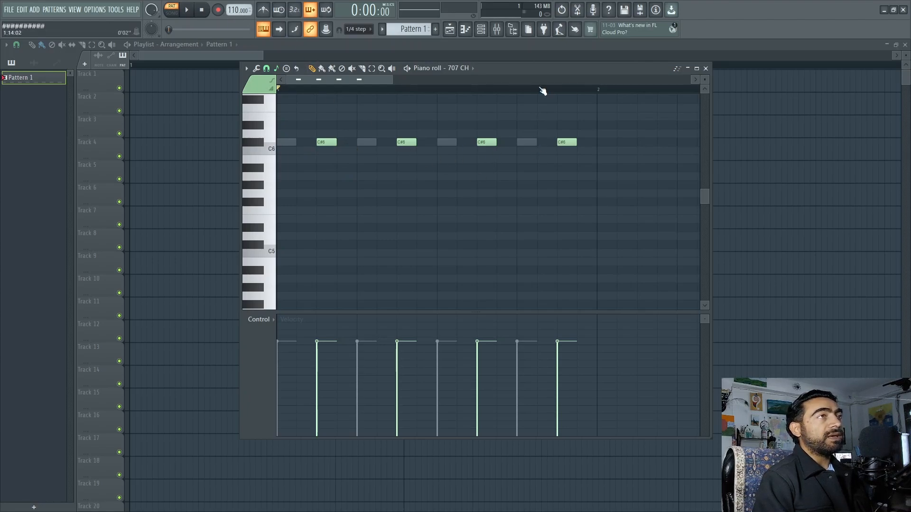
key("space")
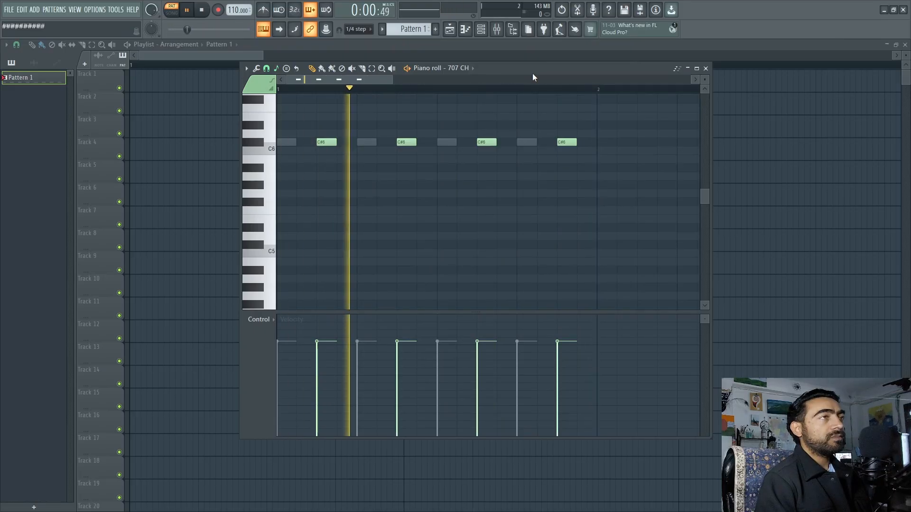
key("space")
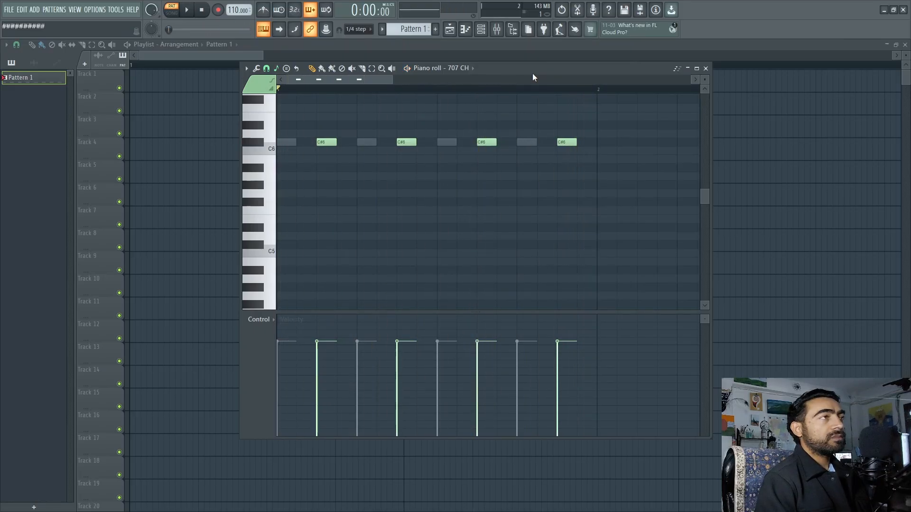
Switch the piano roll to 707 Kick and shift the beat 3 kick note slightly late, off the grid
left_click(467, 68)
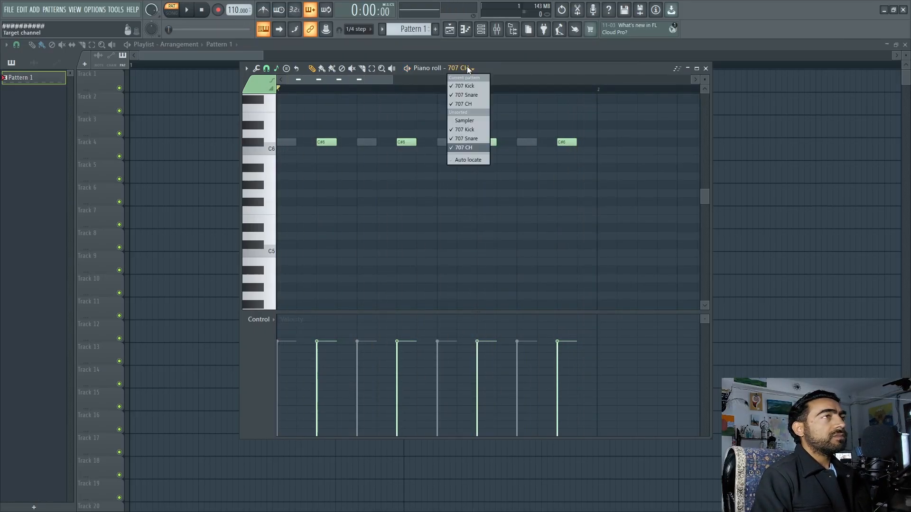
left_click(467, 129)
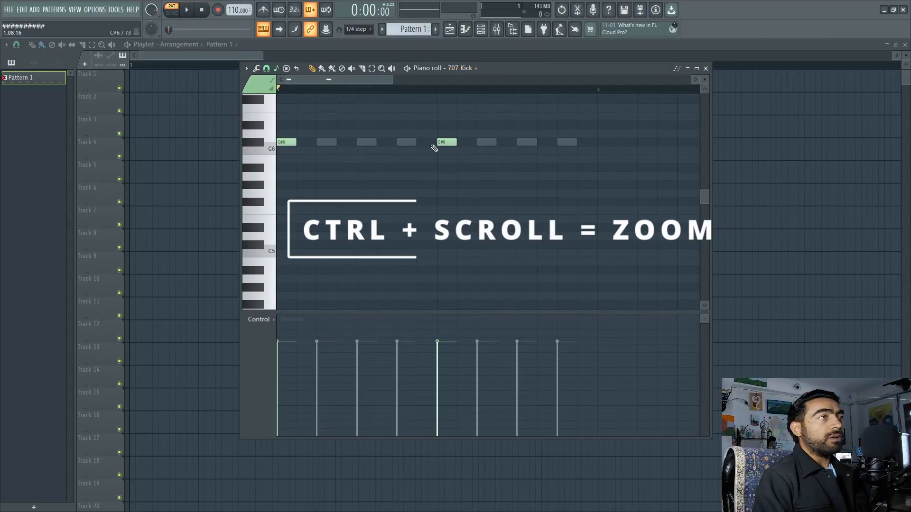
scroll(437, 155, "up", 5, "ctrl")
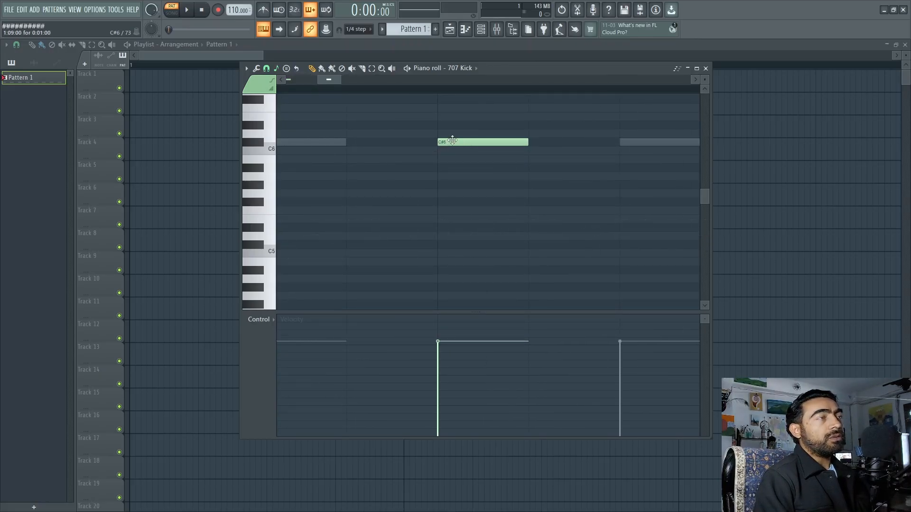
left_click_drag(450, 142, 475, 155)
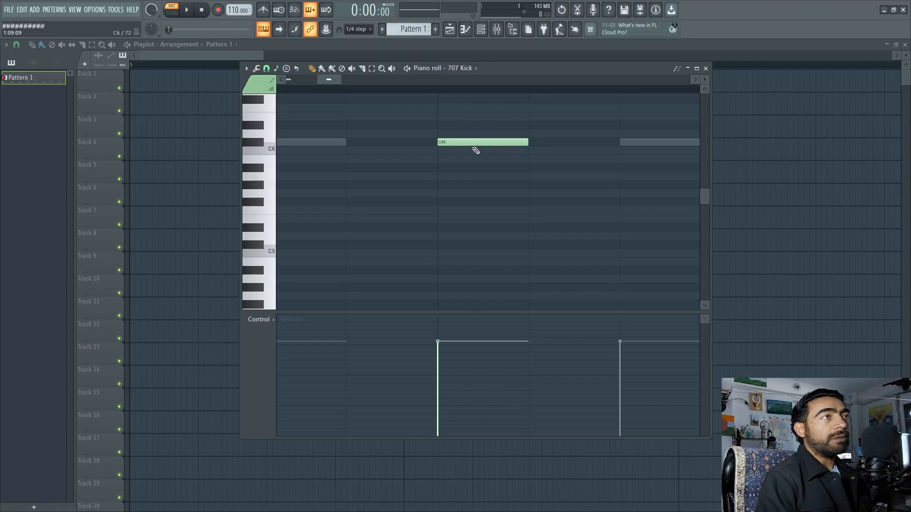
left_click_drag(451, 142, 458, 143)
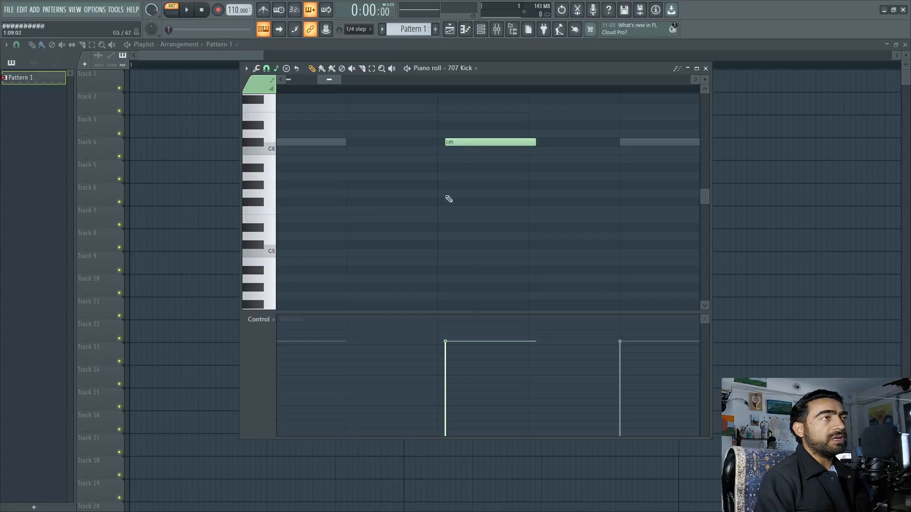
Nudge the first kick note slightly past the start of bar 1 during playback and listen to the humanized groove
key("space")
scroll(453, 194, "down", 5)
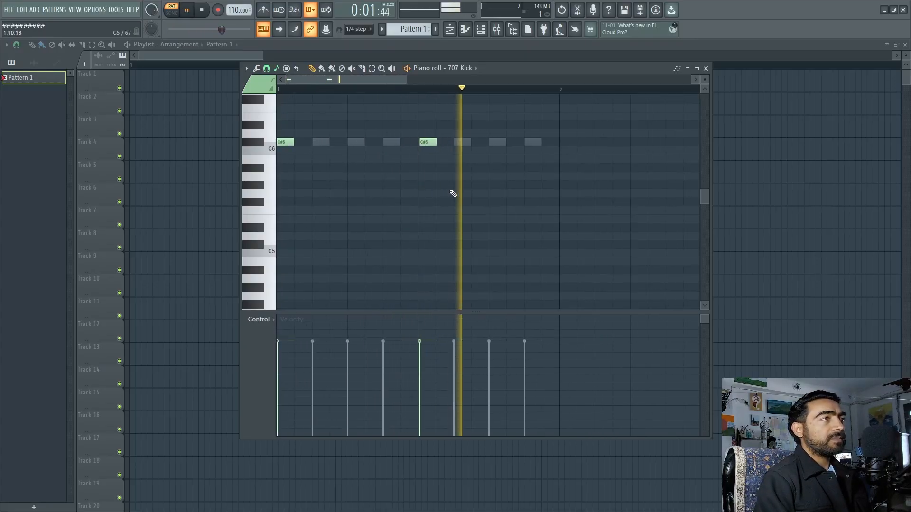
scroll(282, 168, "up", 5)
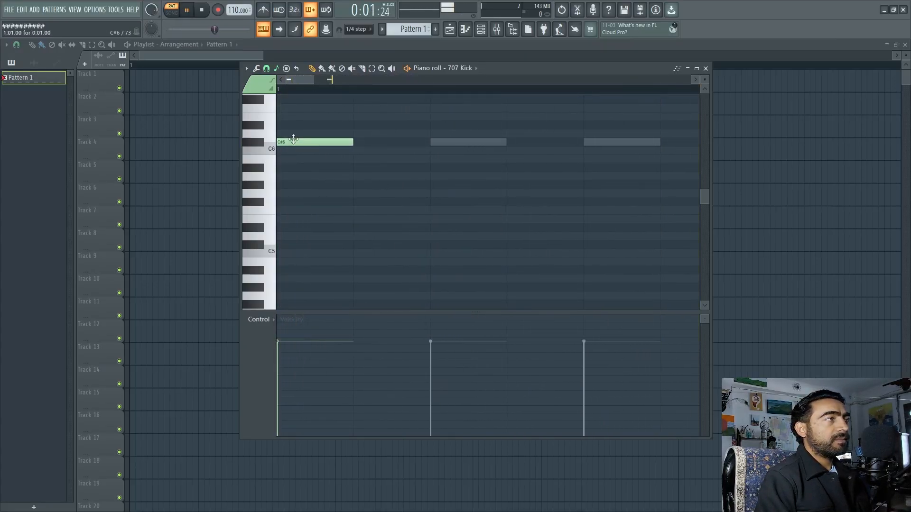
left_click_drag(284, 138, 295, 139)
scroll(326, 187, "down", 3)
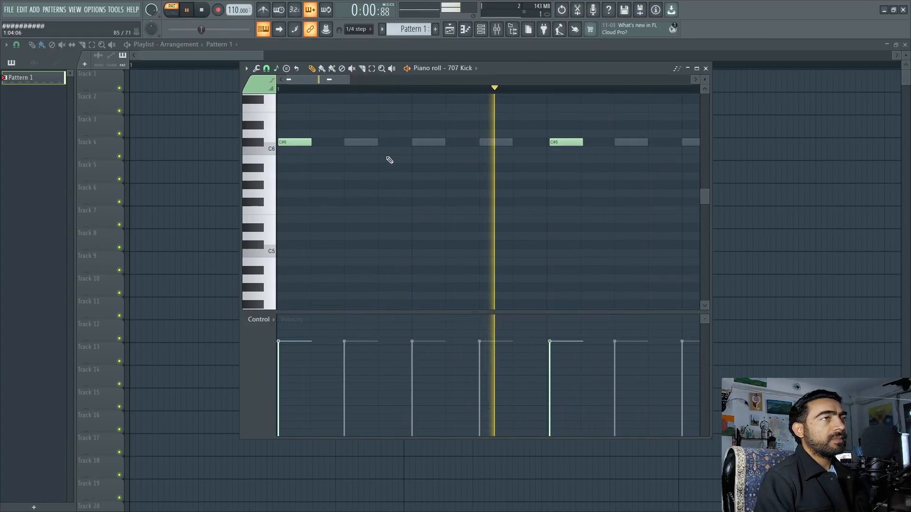
key("space")
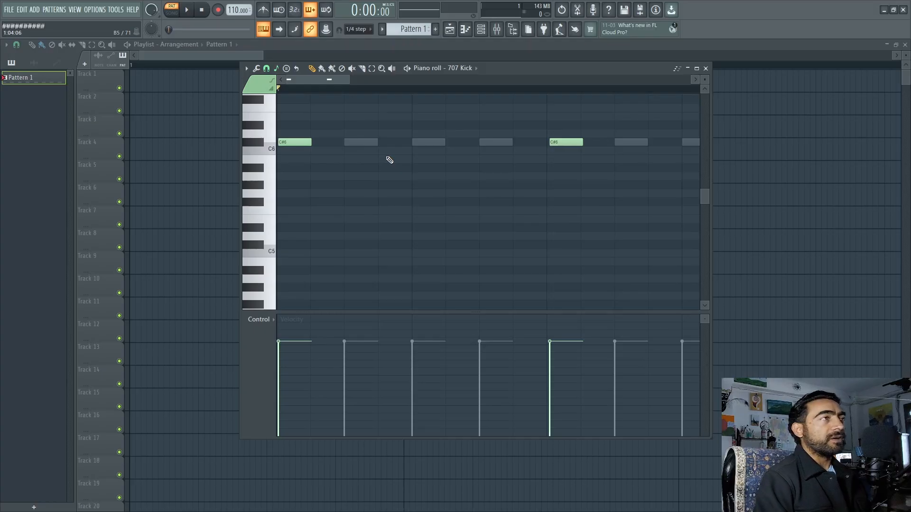
key("space")
key("space")
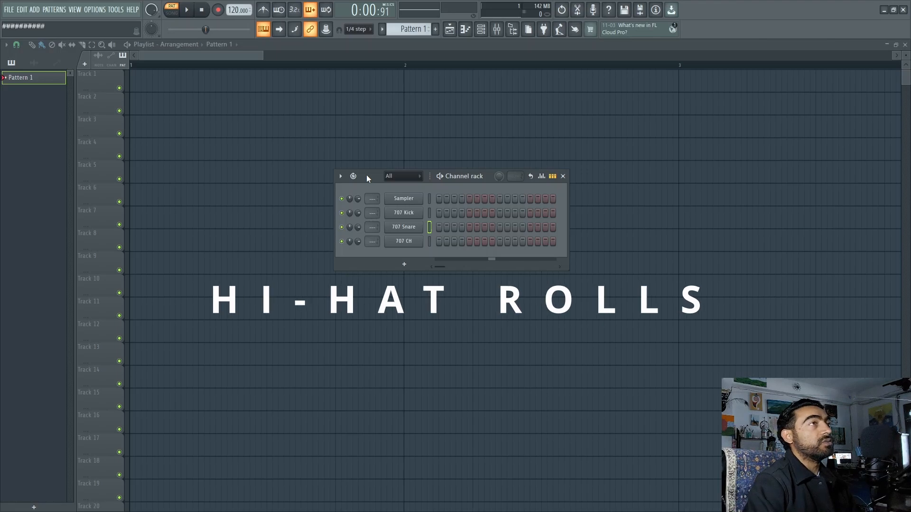
Open the piano roll for 707 Kick and place C#6 notes on steps 1, 8 and 9 of bar 1
left_click(470, 29)
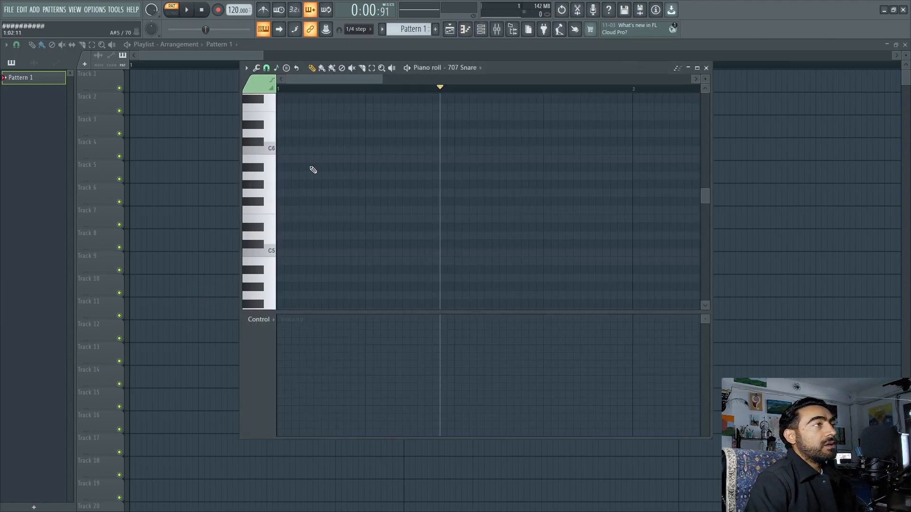
left_click(462, 67)
left_click(471, 97)
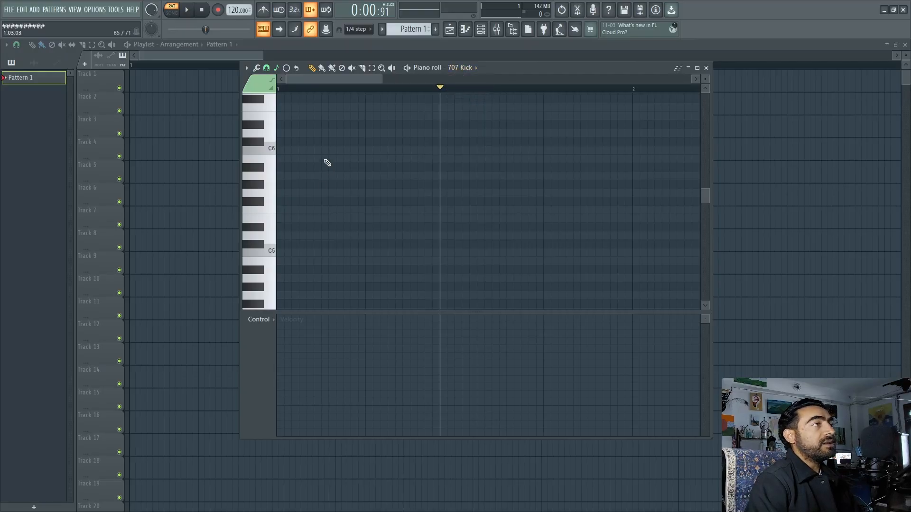
scroll(328, 150, "down", 1)
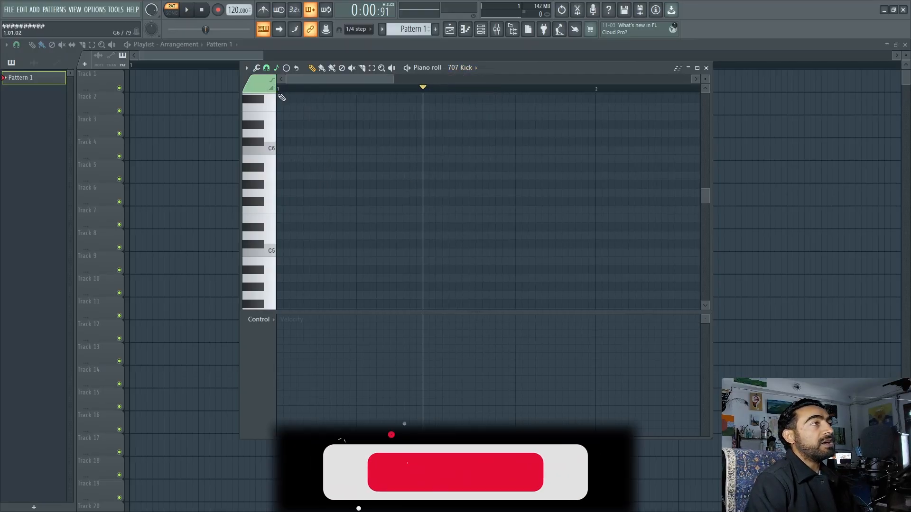
left_click(284, 142)
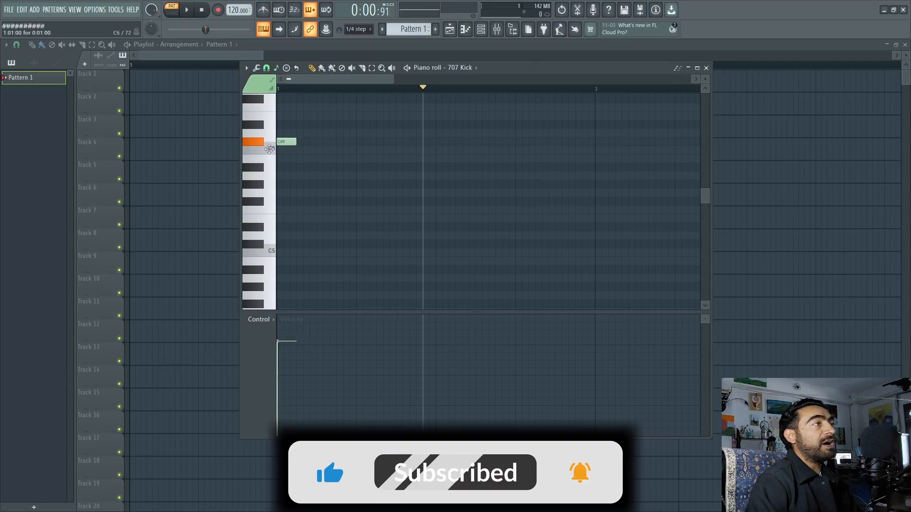
left_click(437, 141)
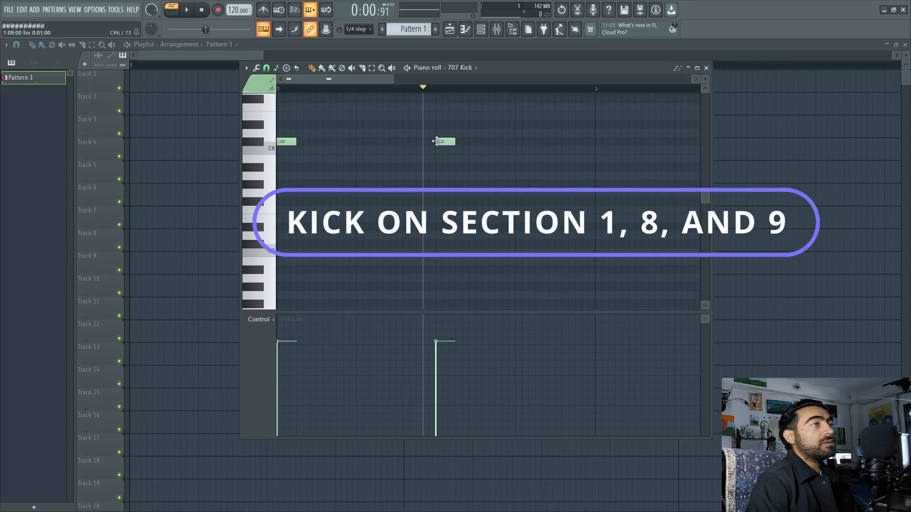
scroll(406, 185, "up", 2)
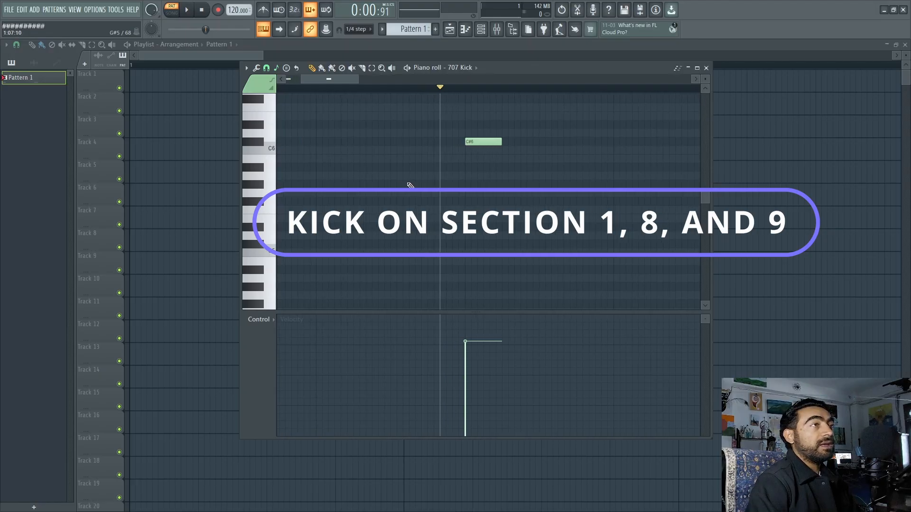
left_click(429, 142)
scroll(434, 189, "down", 3)
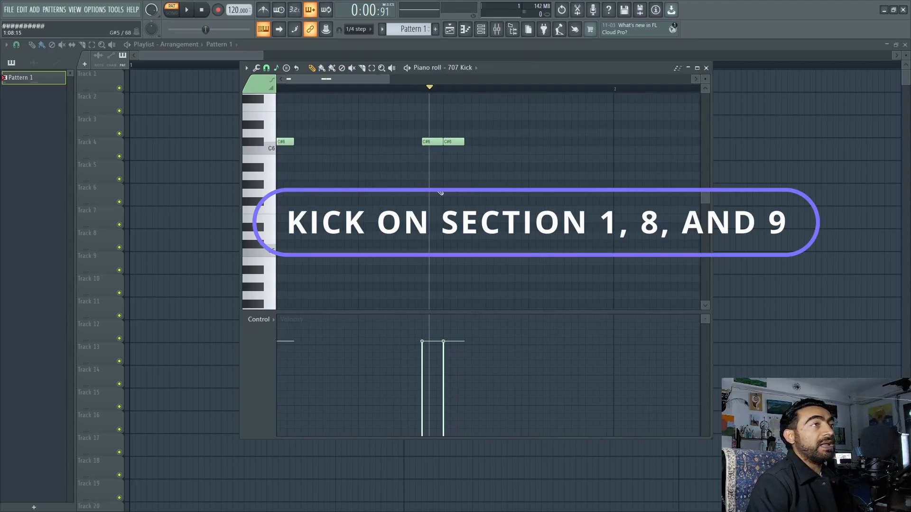
scroll(332, 175, "up", 2)
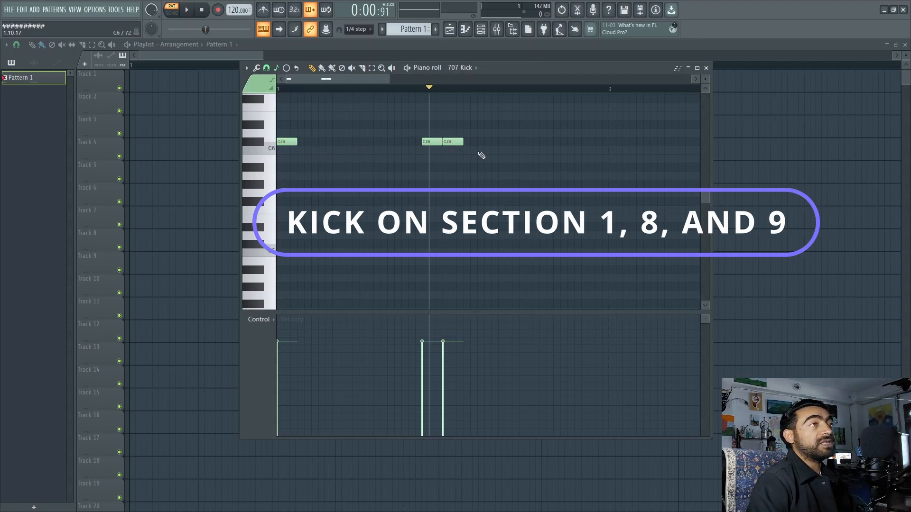
Switch the piano roll to 707 Snare and place C#6 notes on steps 5 and 13 of bar 1
left_click(464, 67)
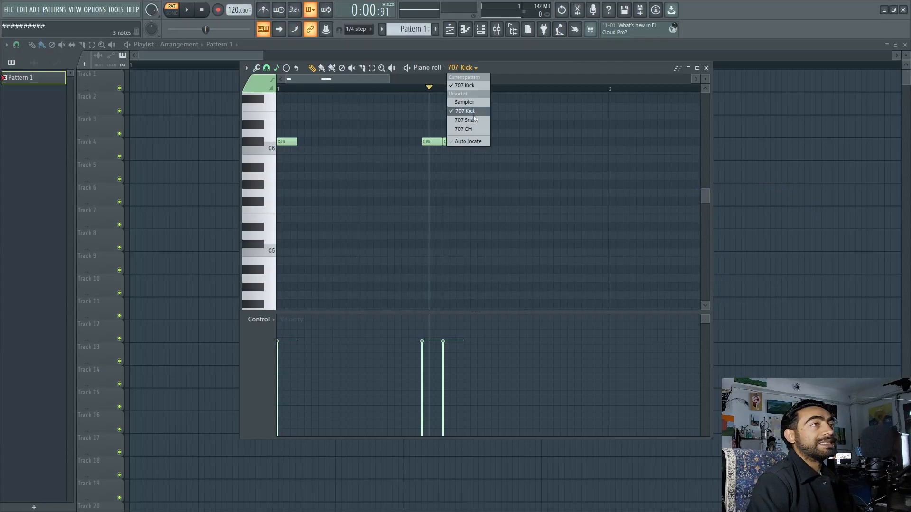
left_click(474, 120)
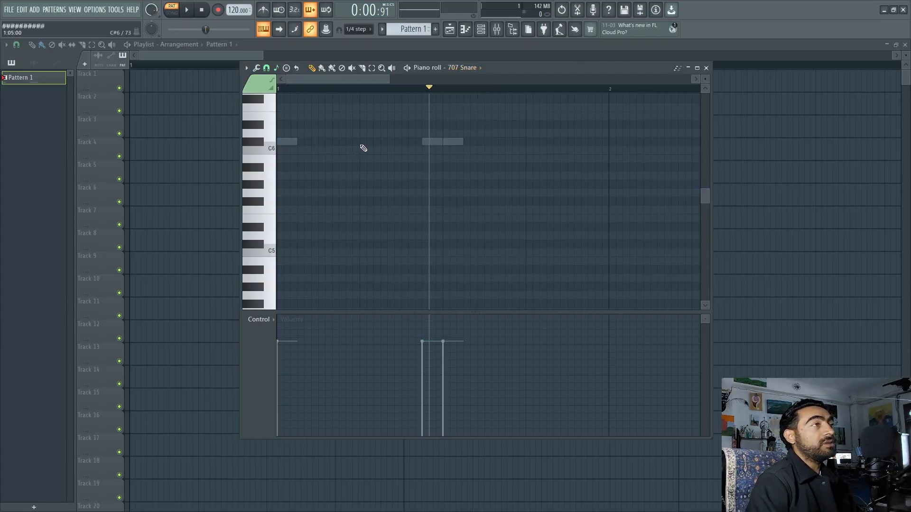
left_click(364, 142)
left_click_drag(370, 142, 366, 142)
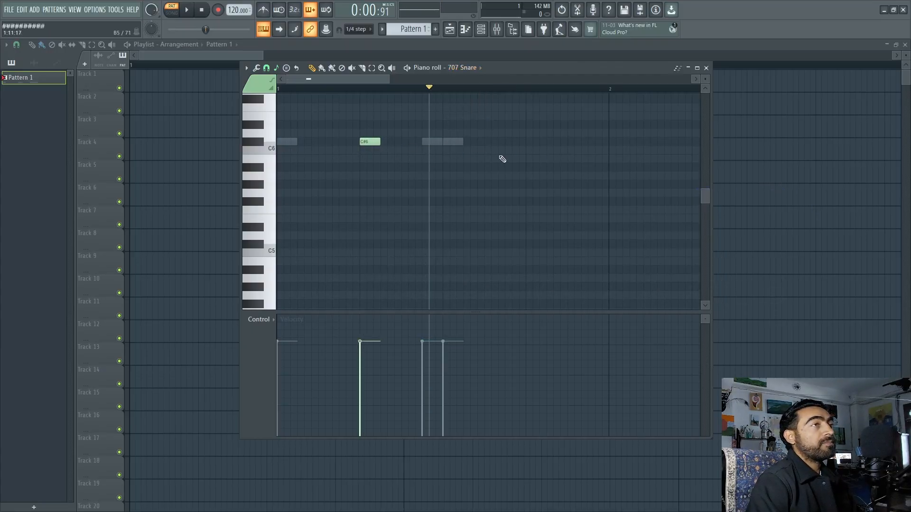
scroll(463, 153, "down", 1, "ctrl")
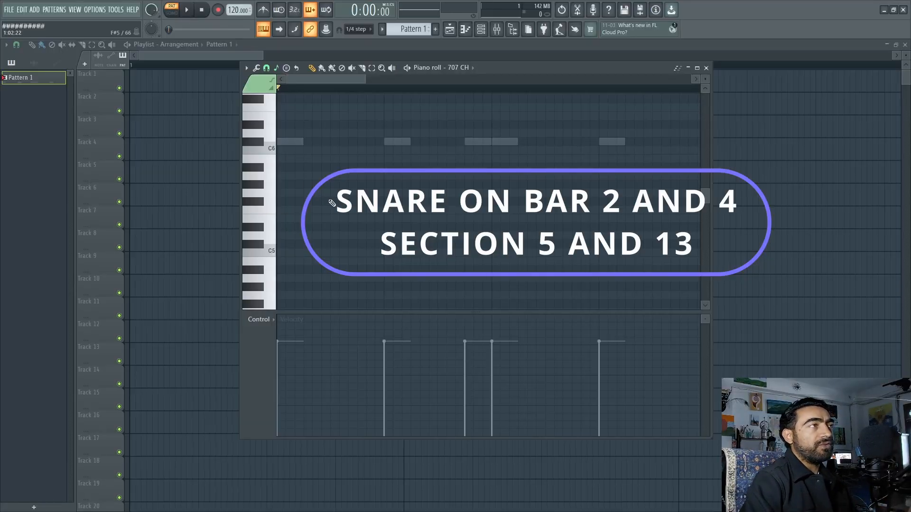
In the 707 CH piano roll, place A#5 notes shortened to half a step on steps 1 to 4
left_click(301, 166)
left_click_drag(299, 166, 281, 166)
scroll(288, 184, "up", 1)
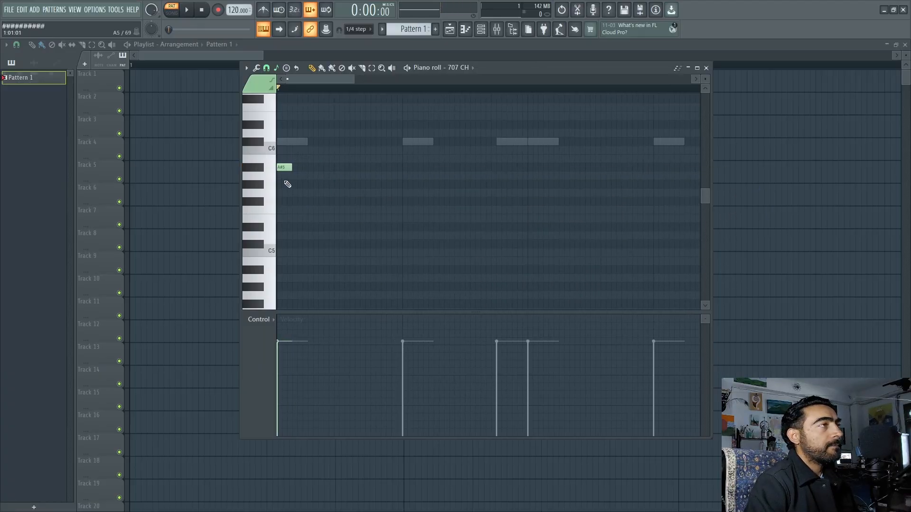
left_click(337, 167)
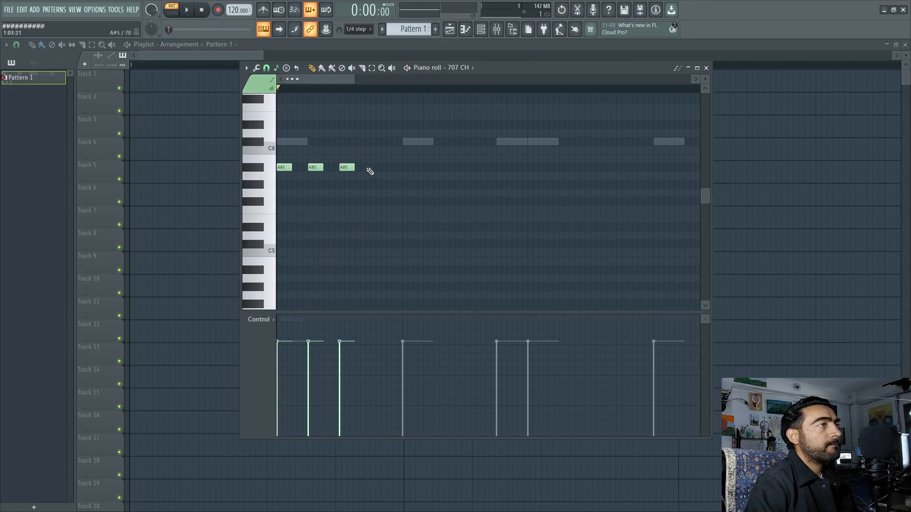
Duplicate the four hi-hat notes, and duplicate the resulting eight, to fill all 16 steps of bar 1
left_click_drag(277, 162, 405, 166)
key("ctrl+b")
left_click_drag(545, 157, 286, 186)
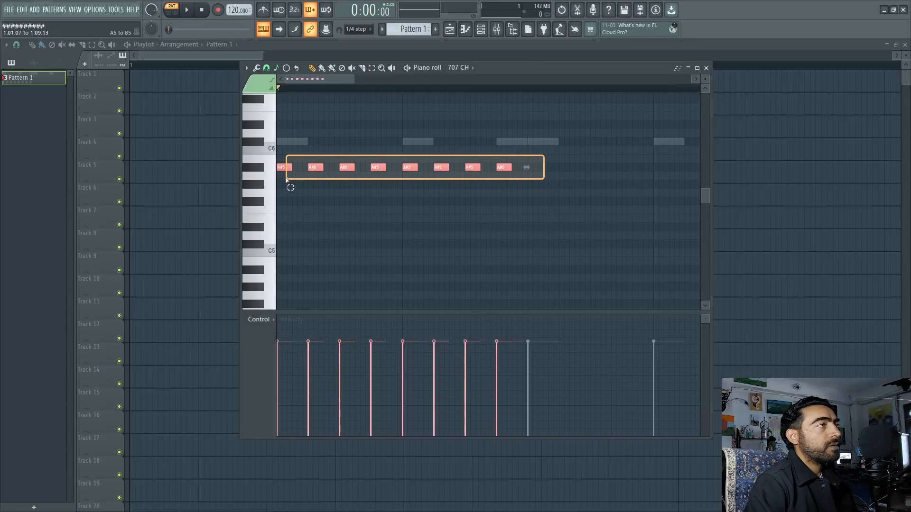
key("ctrl+b")
left_click_drag(514, 172, 536, 174)
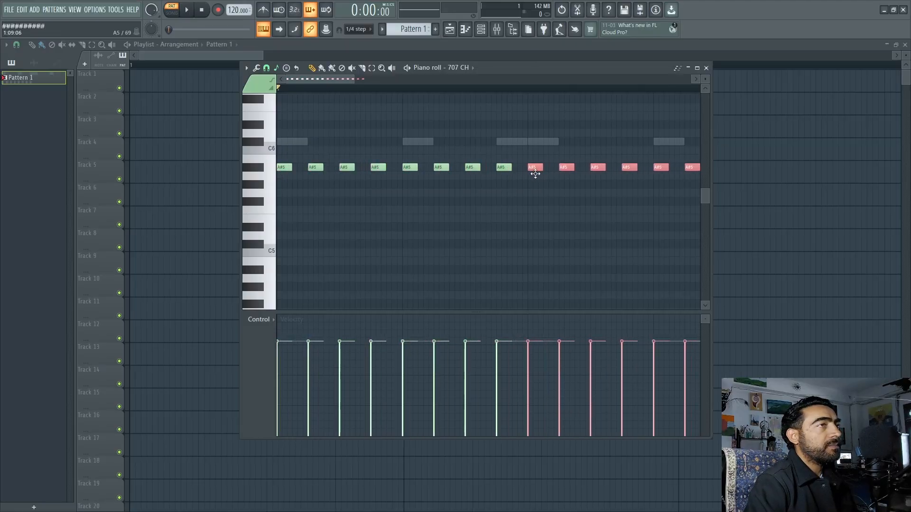
Play the pattern to listen to the fast hi-hats with the kick and snare
scroll(492, 220, "down", 2)
key("space")
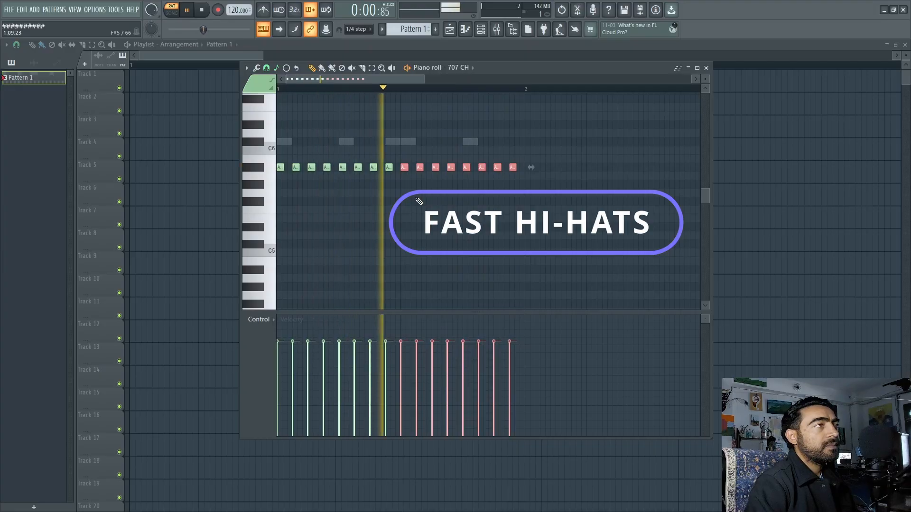
key("space")
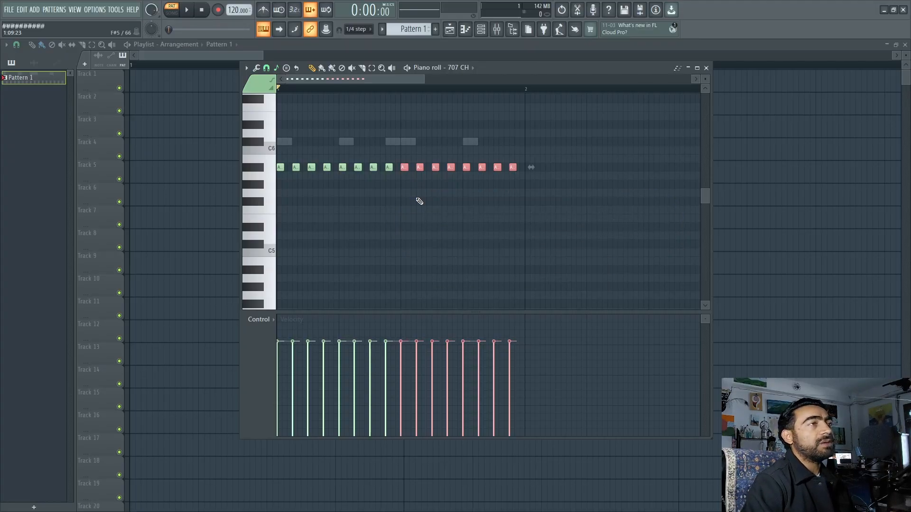
scroll(295, 198, "up", 3)
key("space")
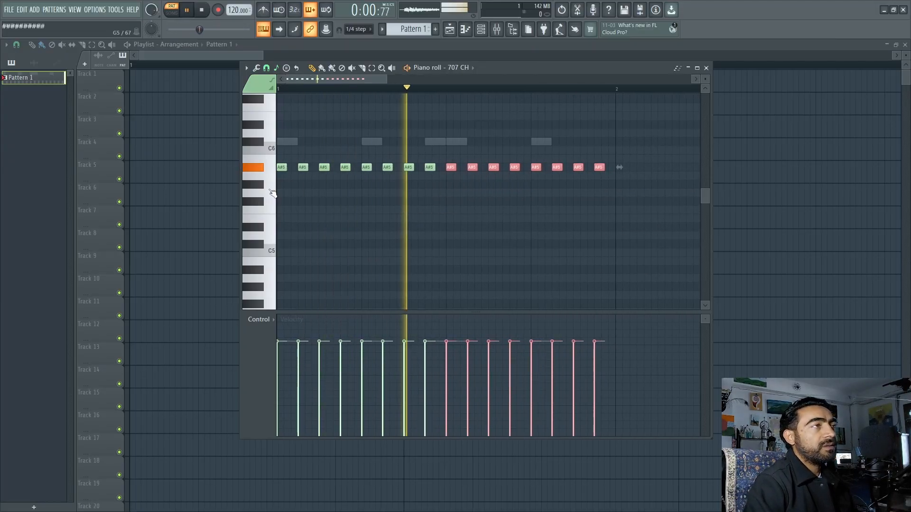
key("space")
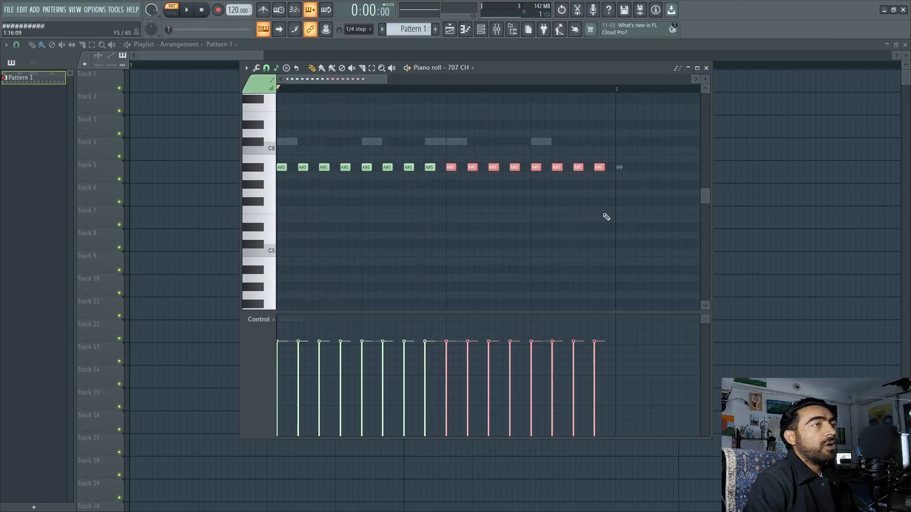
Chop the step 12 hi-hat note into three short notes and listen to the roll
left_click(545, 201)
scroll(522, 187, "up", 3)
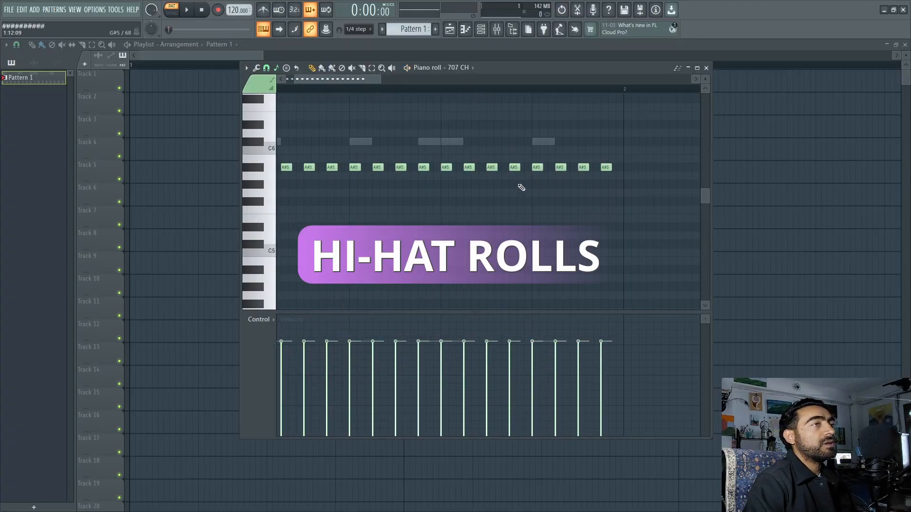
left_click_drag(538, 147, 489, 224)
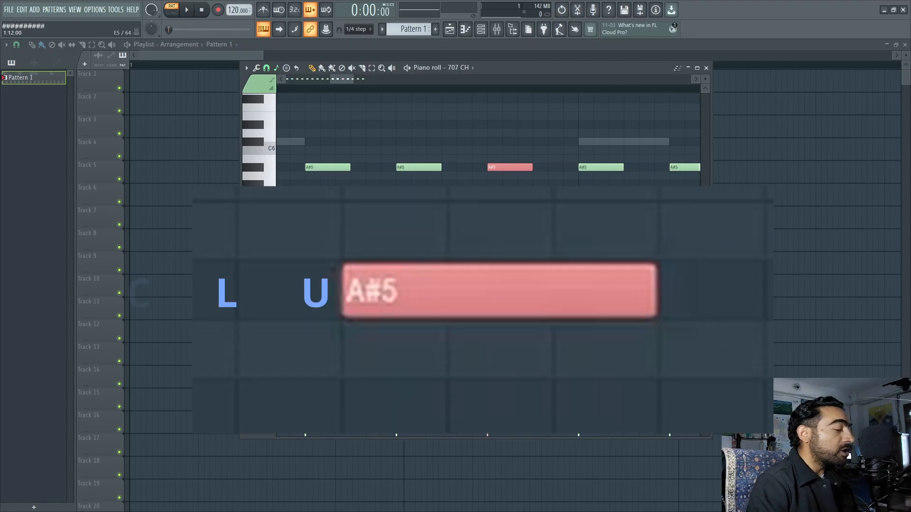
key("ctrl+u")
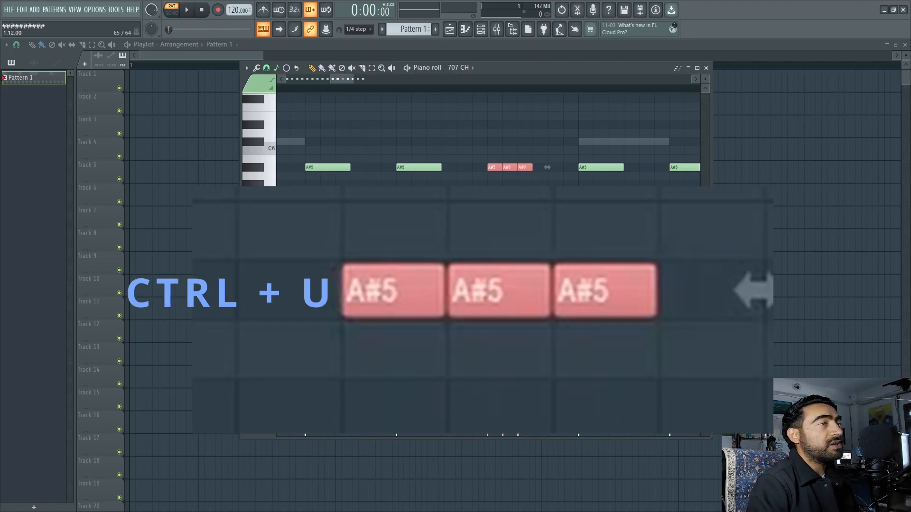
key("space")
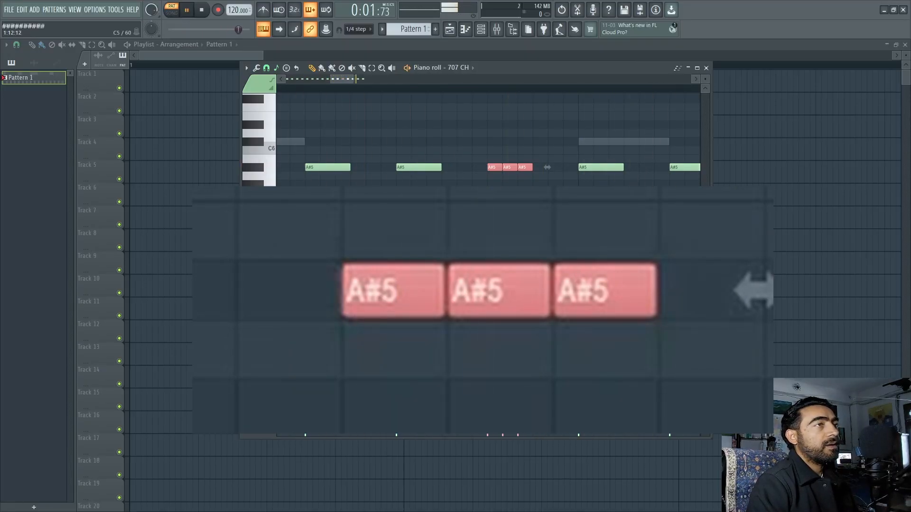
key("space")
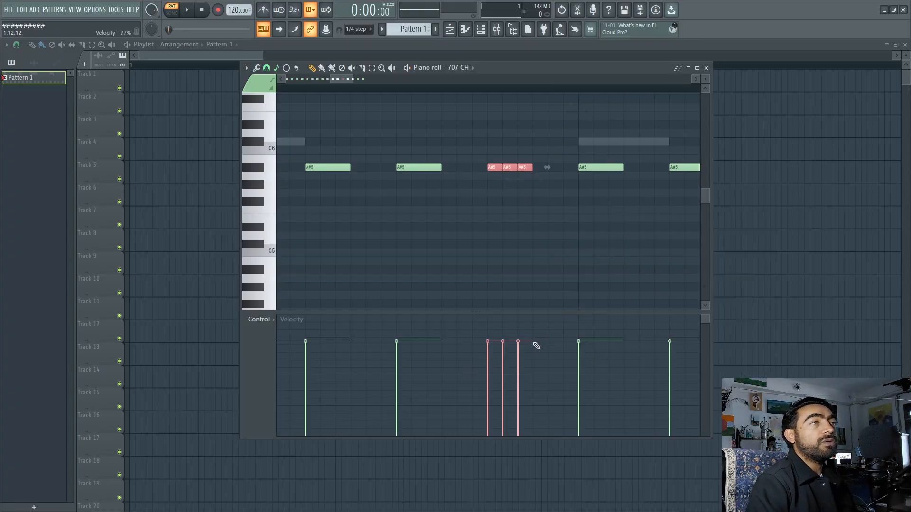
Set rising velocities across the three step 12 roll notes and listen to the result
left_click(272, 320)
left_click(271, 347)
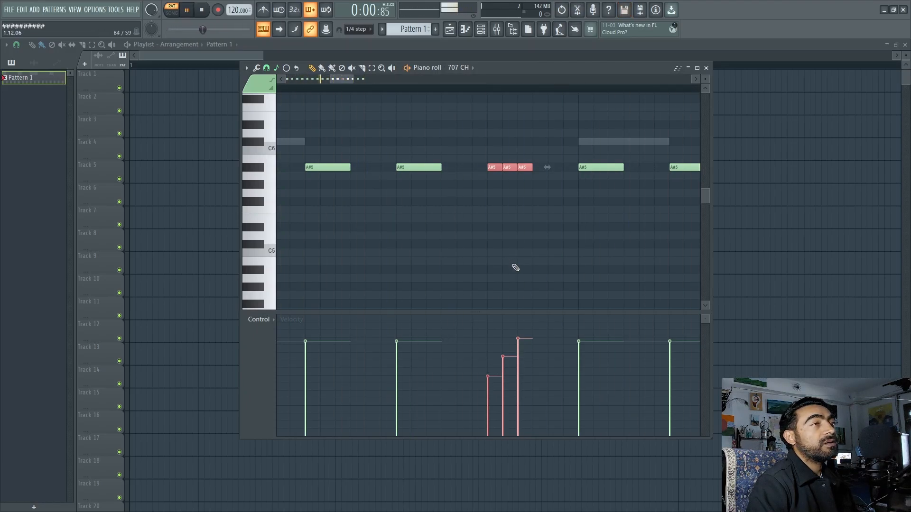
key("space")
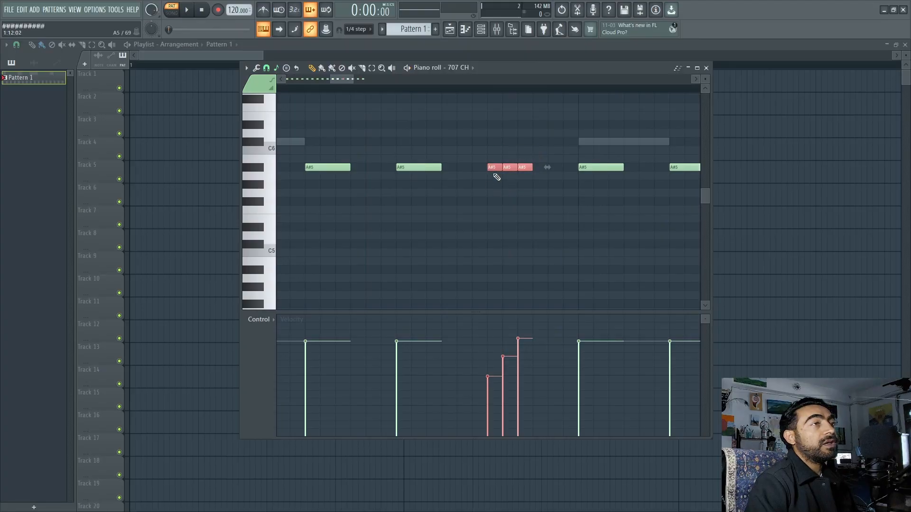
Duplicate the three-note roll to fill step 12, ramp the velocities upward across all six notes, and listen to it
key("ctrl+b")
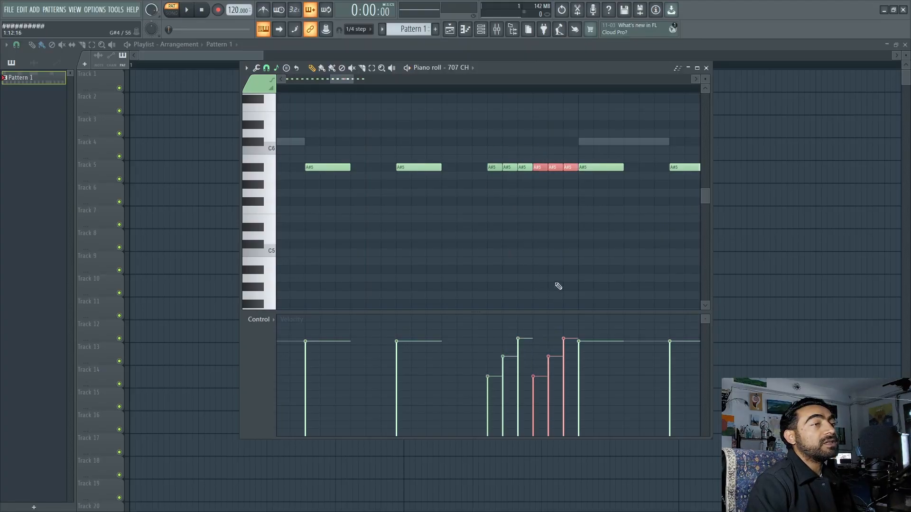
left_click_drag(577, 142, 476, 234)
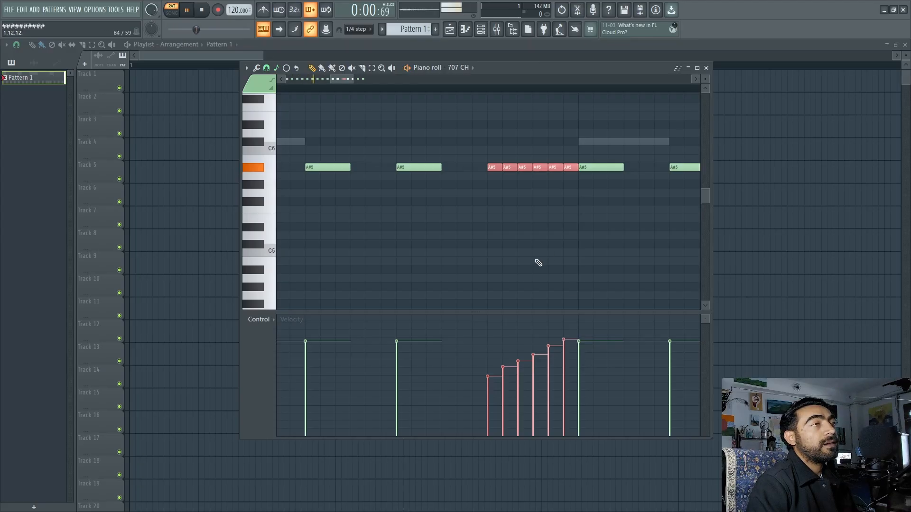
scroll(546, 233, "down", 5)
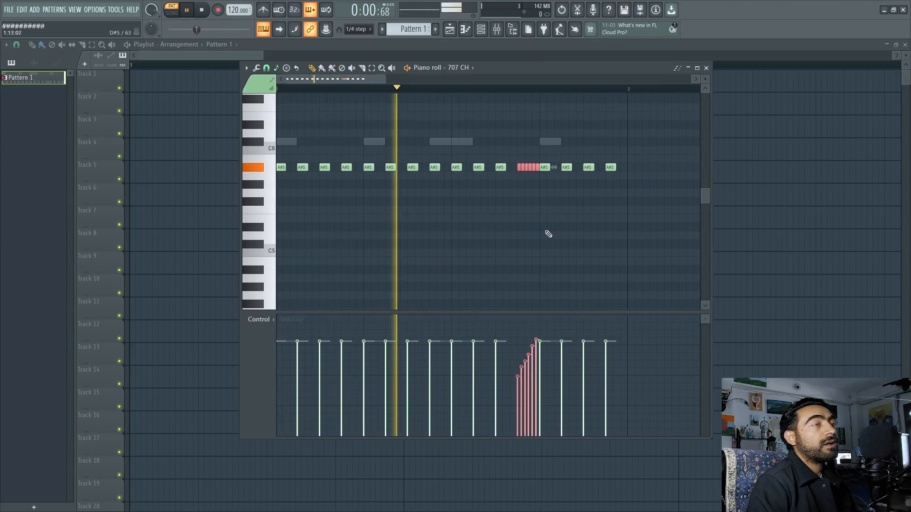
scroll(545, 232, "down", 1)
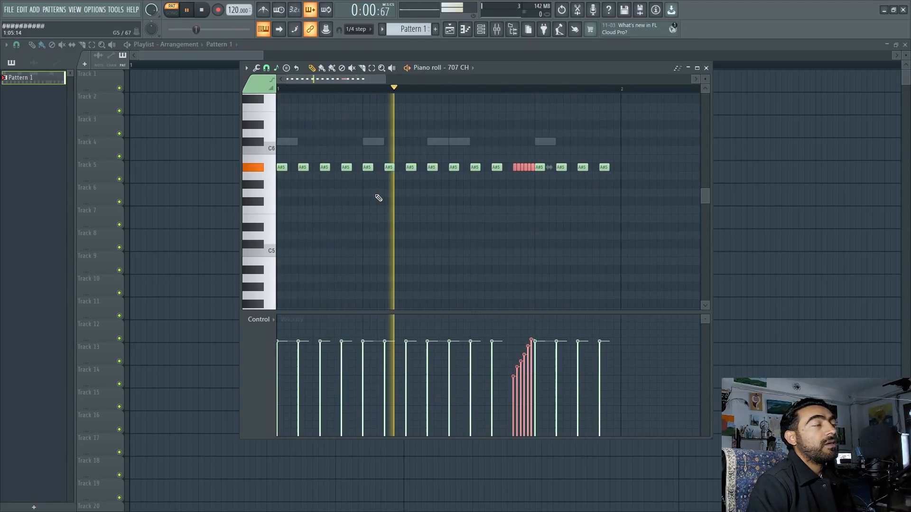
key("space")
Try a roll on step 4 by lengthening its hi-hat note to a full step, chopping it into six, and playing it
scroll(327, 177, "up", 6)
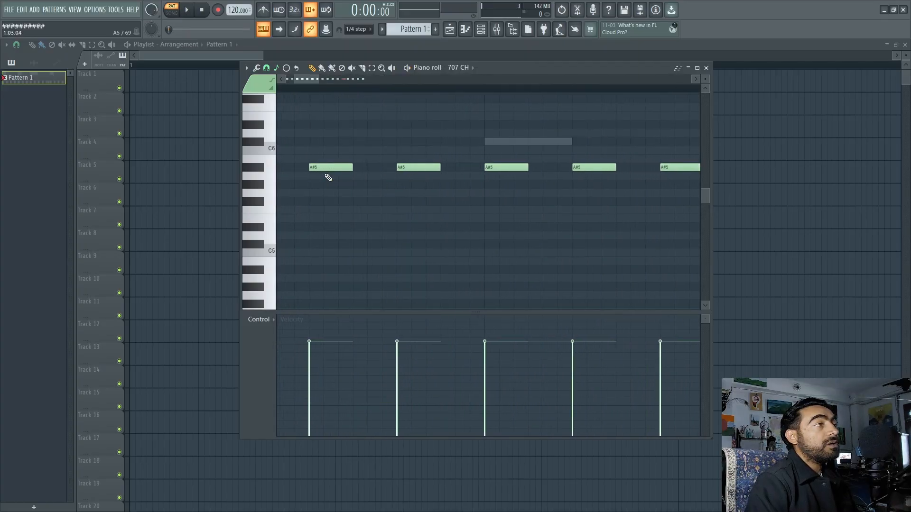
scroll(416, 188, "up", 1)
left_click(434, 171)
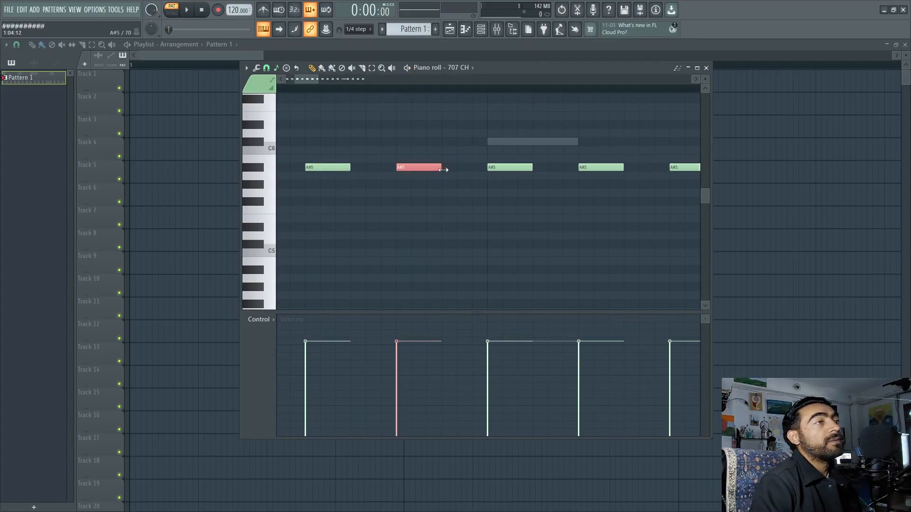
left_click_drag(447, 140, 414, 203)
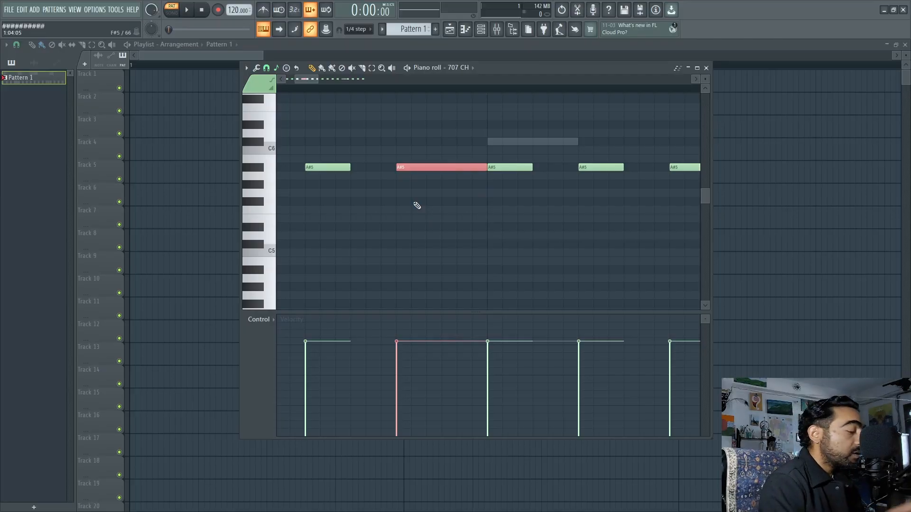
key("ctrl+u")
key("space")
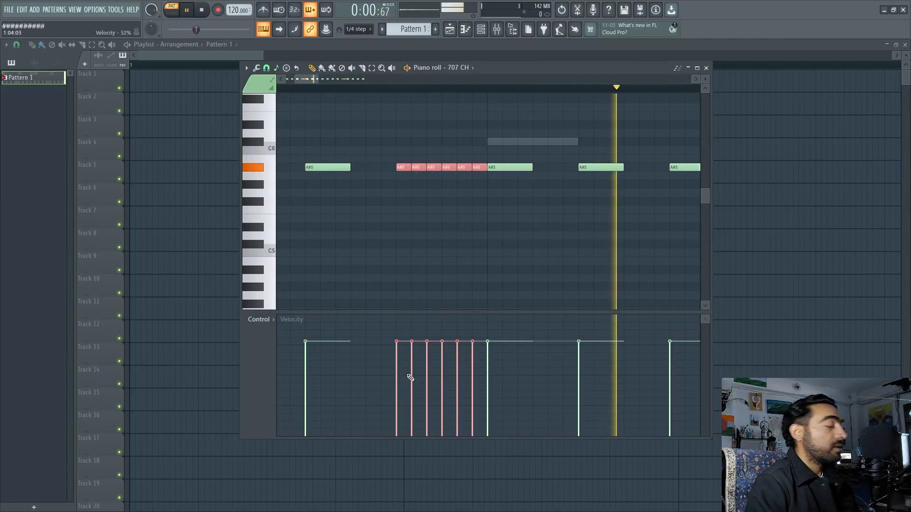
key("space")
Undo the chopping and lengthening of the step 4 hi-hat note and stop playback
key("ctrl+z")
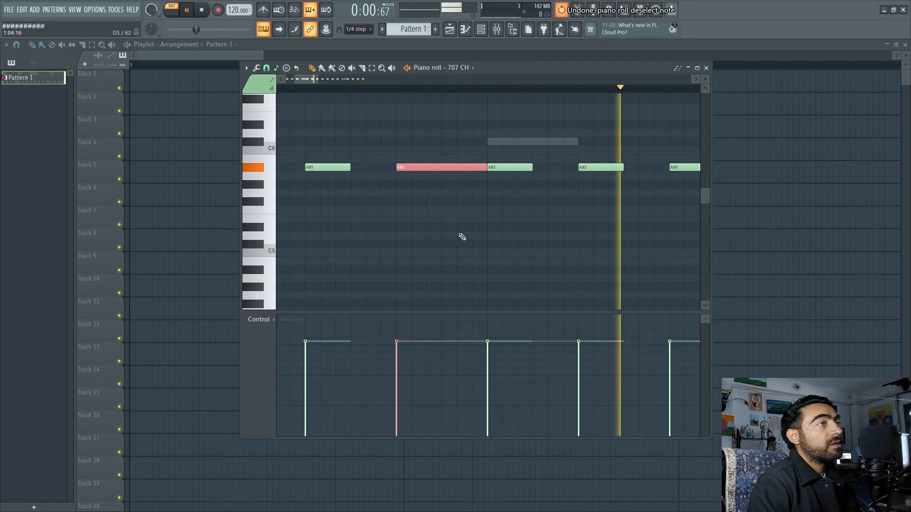
key("ctrl+z")
key("space")
Chop a full-step hi-hat note on step 8 into six, keep every other note, and set rising velocities during playback
scroll(460, 242, "down", 3)
scroll(450, 255, "down", 2)
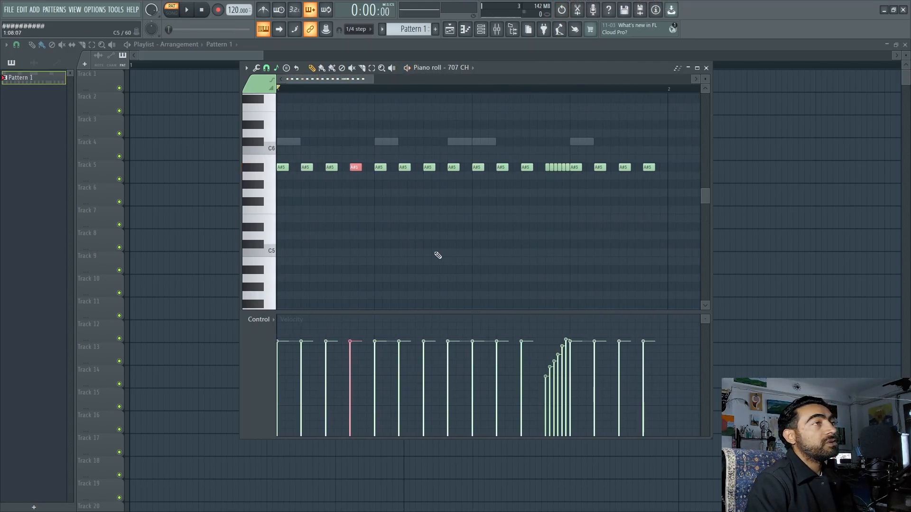
scroll(444, 189, "up", 5)
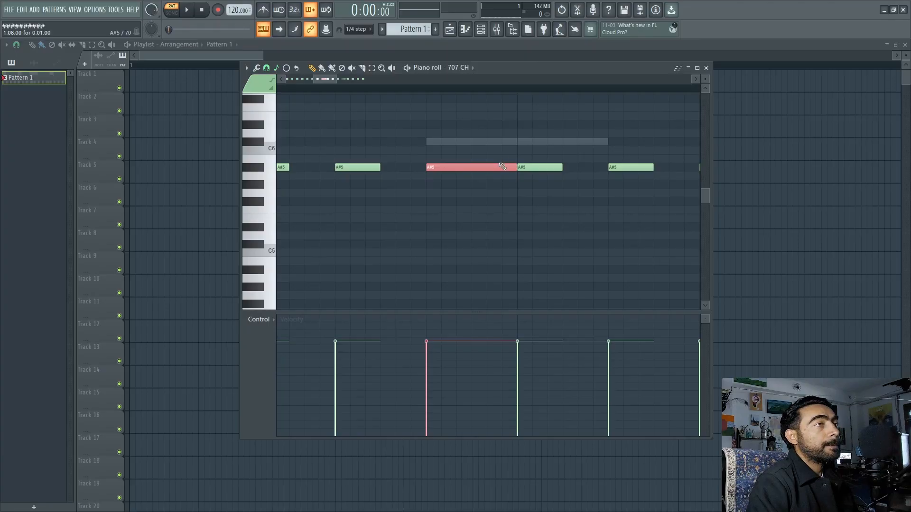
key("ctrl+u")
key("space")
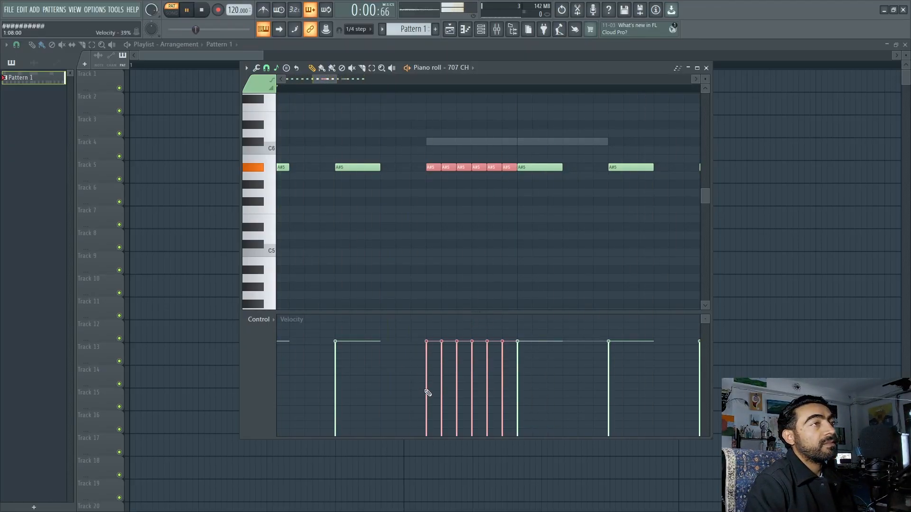
left_click_drag(426, 391, 457, 377)
mouse_move(497, 342)
left_mouse_down()
mouse_move(511, 338)
mouse_move(494, 348)
left_mouse_up()
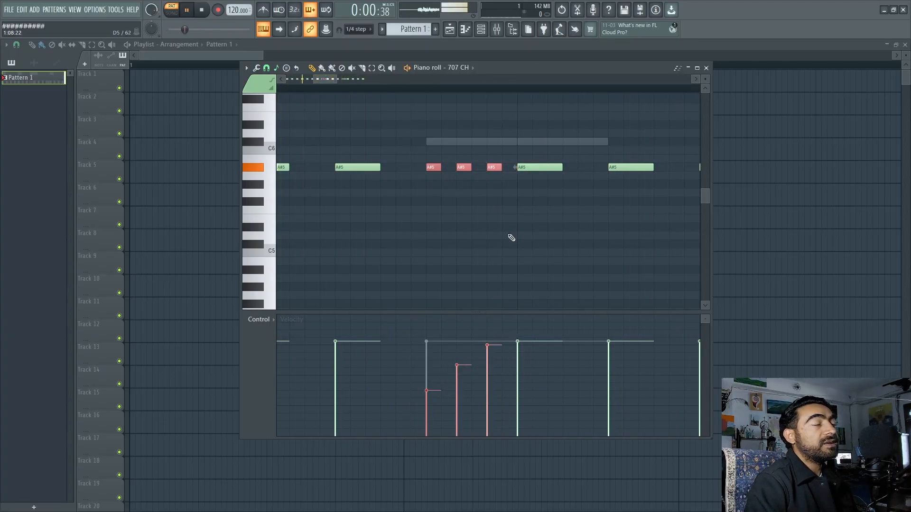
Chop the final hi-hat note of the bar into three and ramp the velocities upward across the roll
scroll(511, 238, "down", 3)
scroll(510, 238, "down", 2)
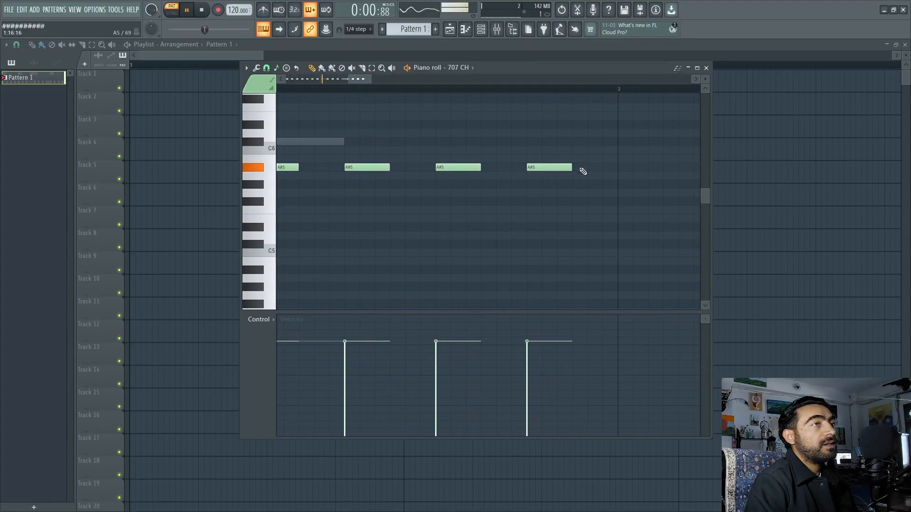
left_click_drag(575, 146, 545, 204)
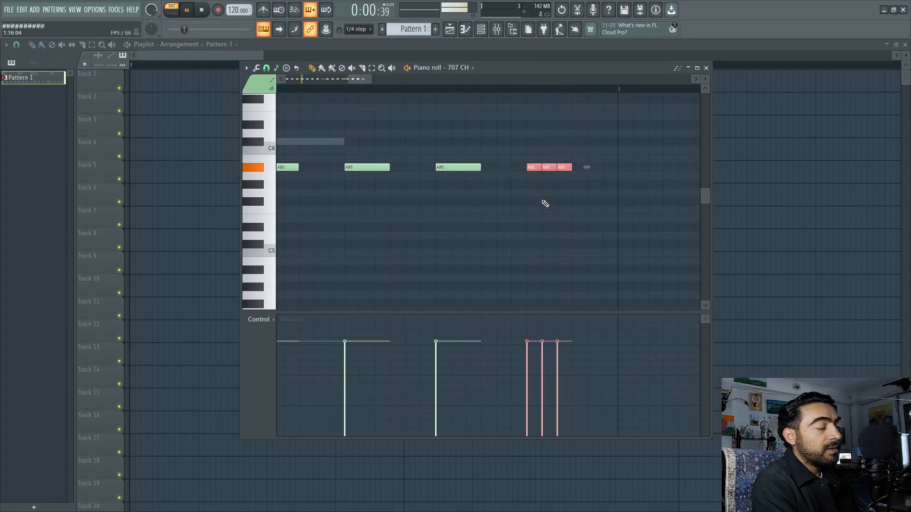
left_click_drag(520, 378, 526, 376)
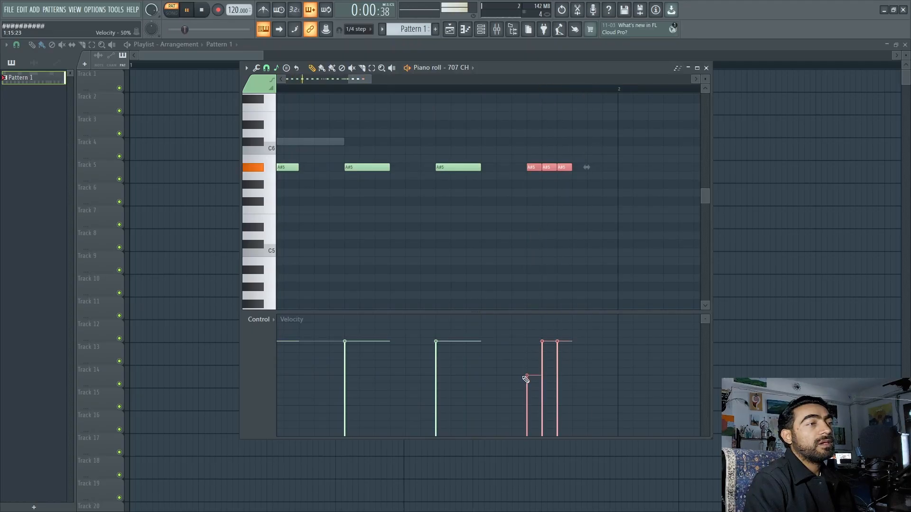
left_click_drag(581, 357, 584, 355)
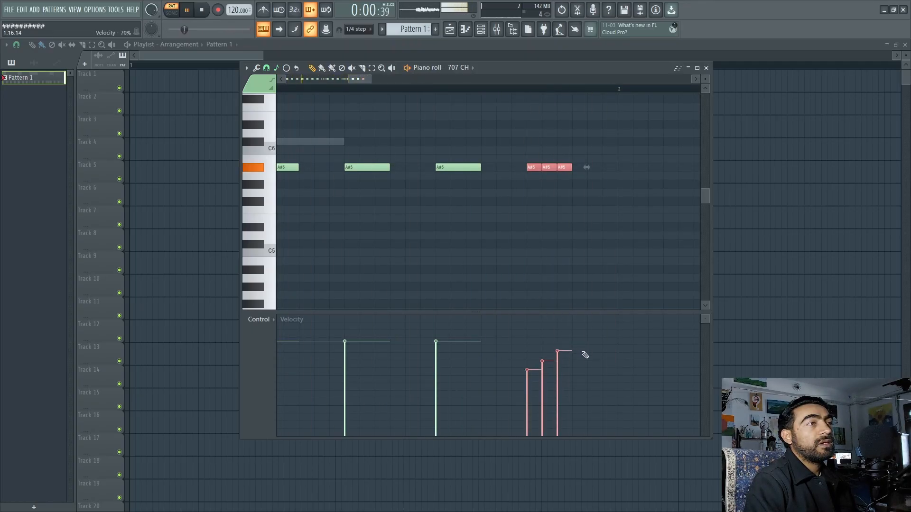
Move the final roll's middle note behind its third note to space the roll evenly across step 16, and stop playback
left_click_drag(550, 165, 582, 183)
key("ctrl+z")
left_click(559, 195, "ctrl")
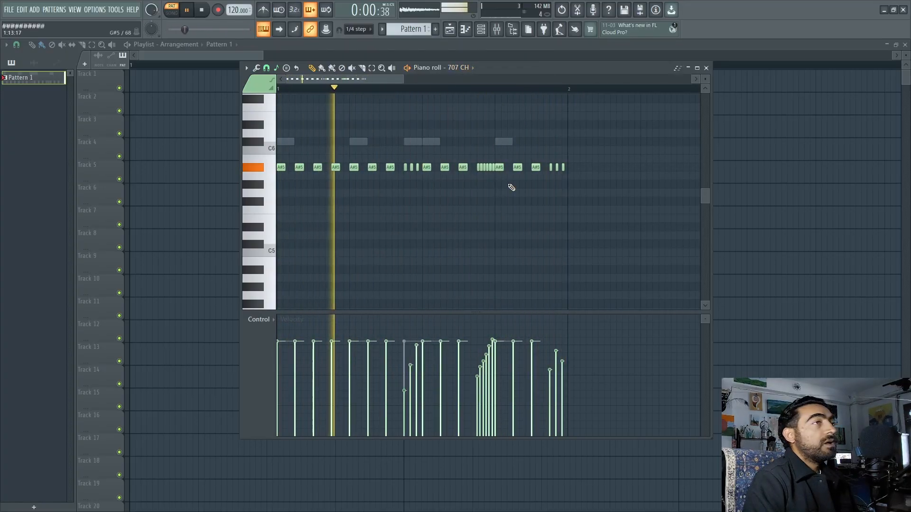
key("space")
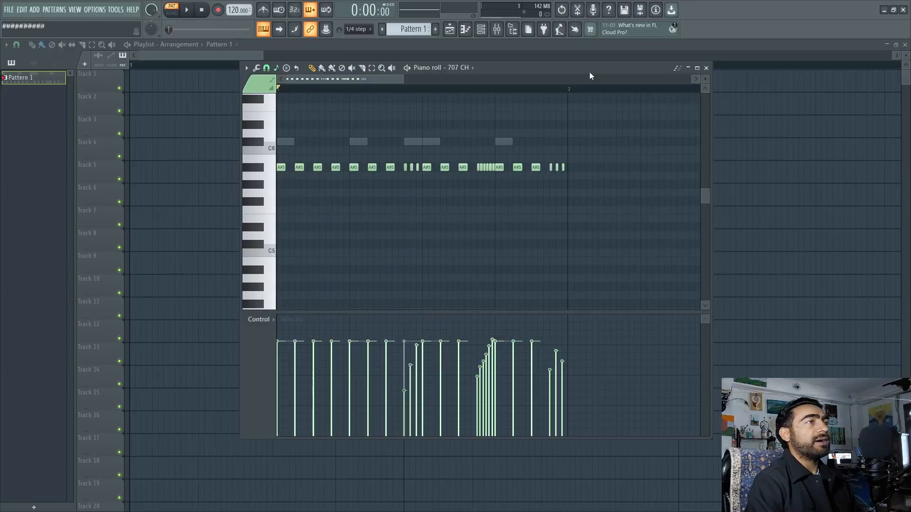
Play through the hi-hat pattern with all its rolls
key("space")
key("space")
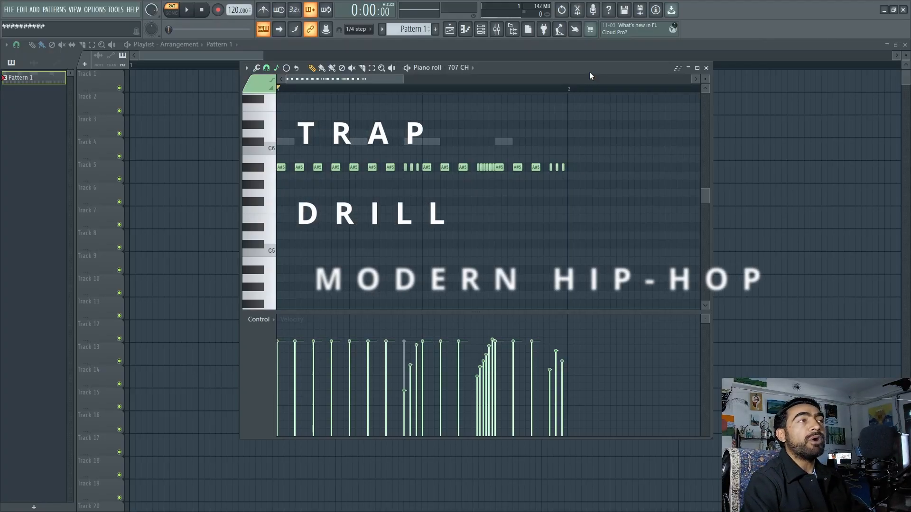
key("space")
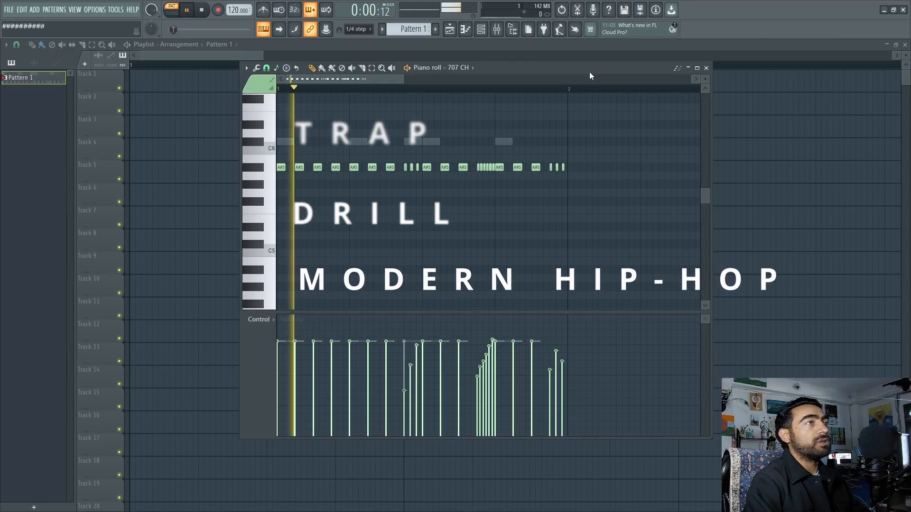
key("space")
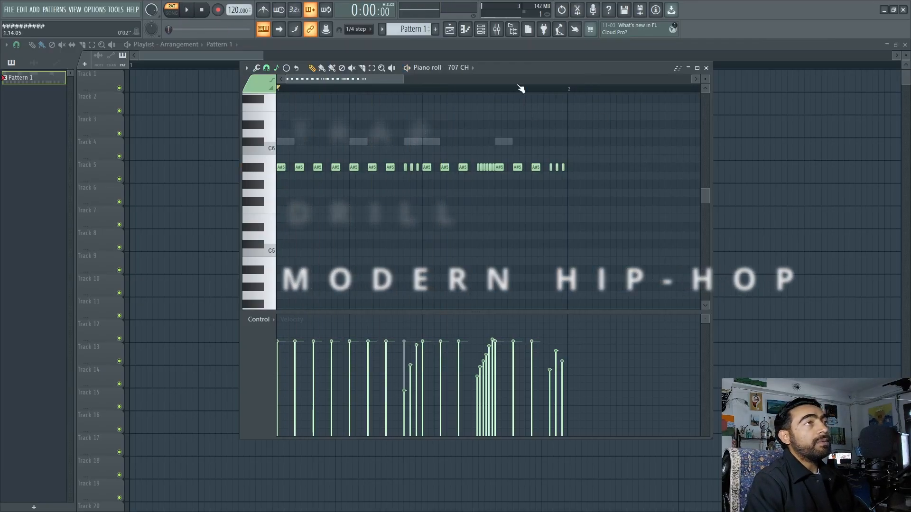
Play the pattern while raising the tempo to 125 and 324 BPM, and finish with the tempo at 127 BPM
left_click_drag(517, 73, 551, 86)
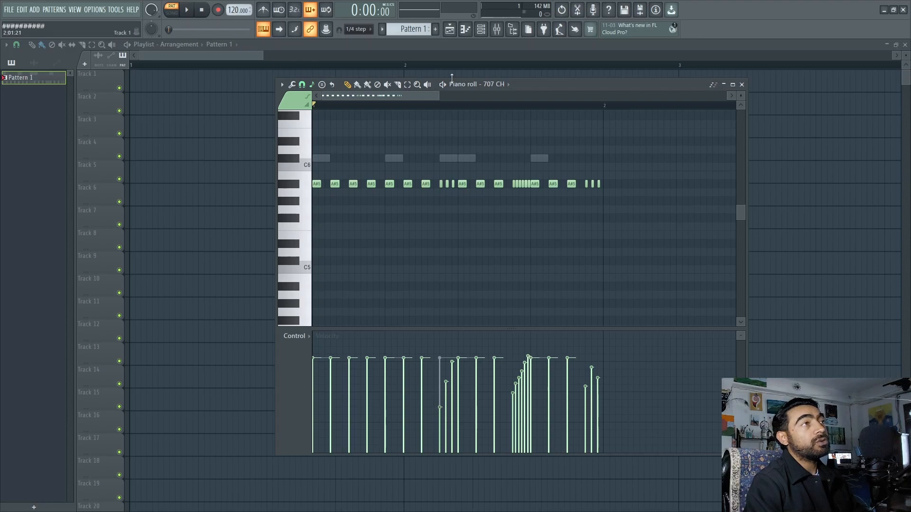
key("space")
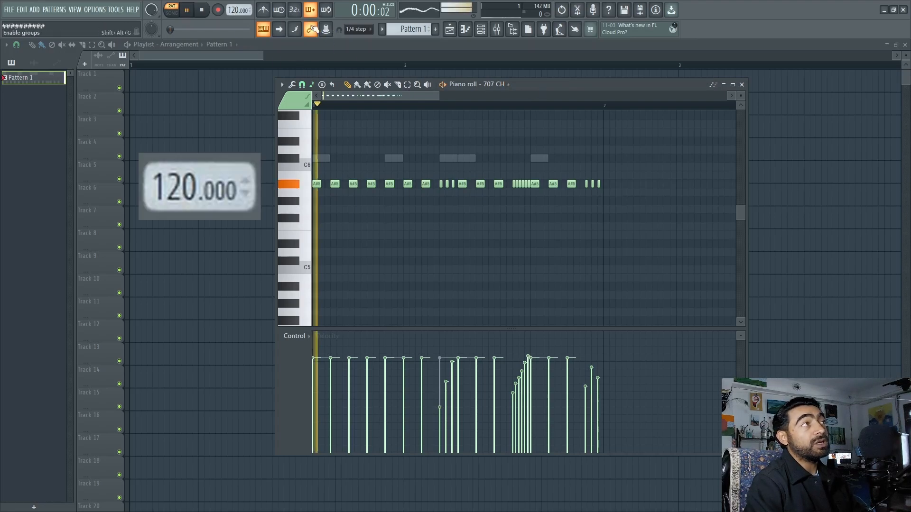
left_click_drag(228, 10, 228, 8)
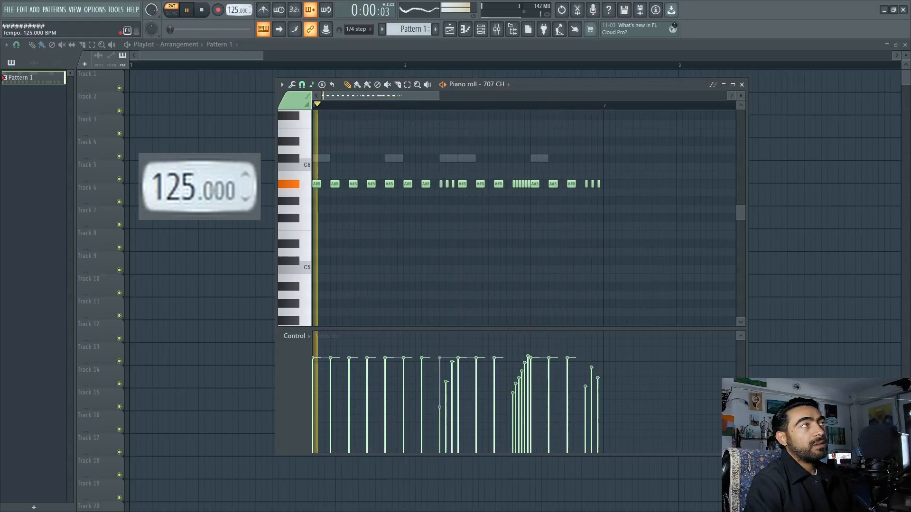
mouse_move(228, 10)
left_mouse_down()
mouse_move(228, 26)
mouse_move(227, 9)
left_mouse_up()
key("space")
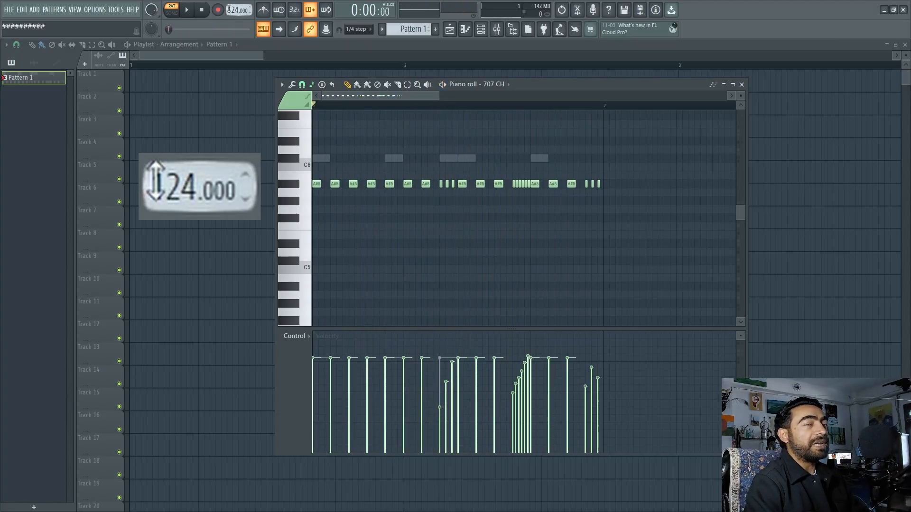
left_click_drag(233, 9, 231, 16)
key("space")
key("space")
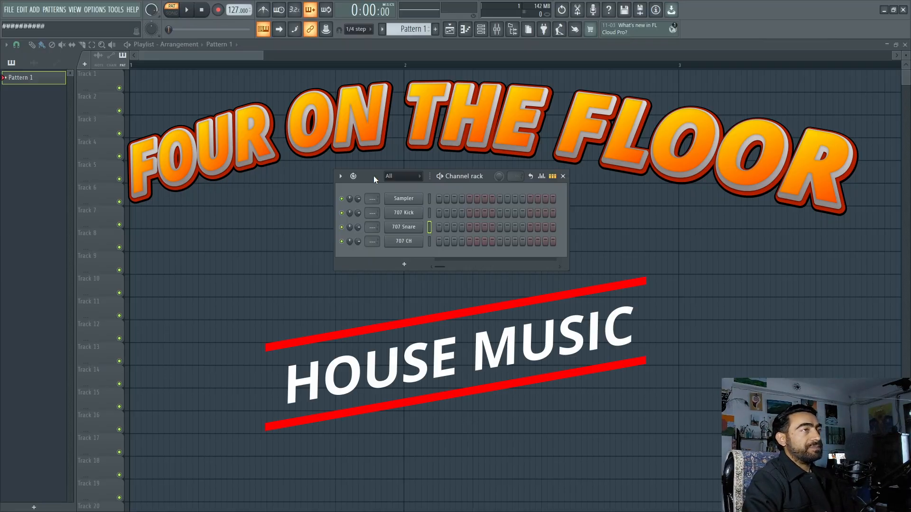
Open the 707 Kick in the piano roll, place a C#6 kick at the start of each of the four beats, and listen
left_click(465, 29)
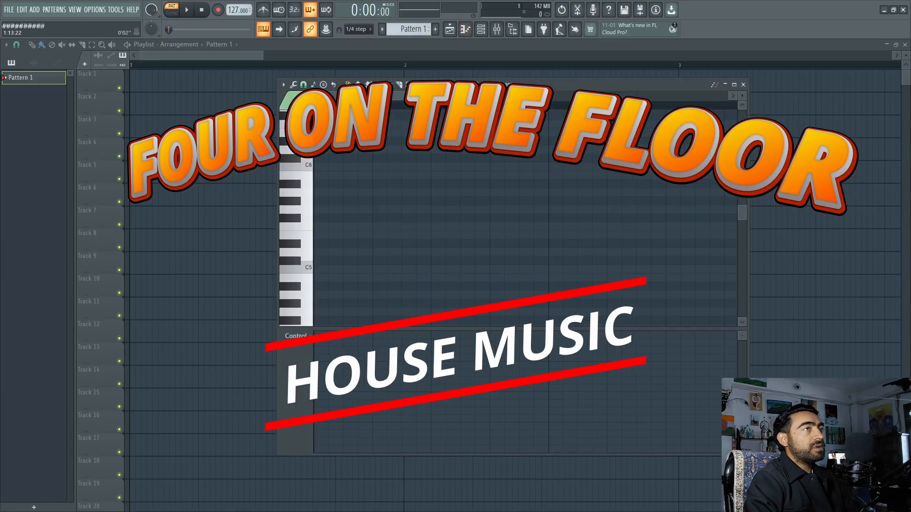
left_click(500, 85)
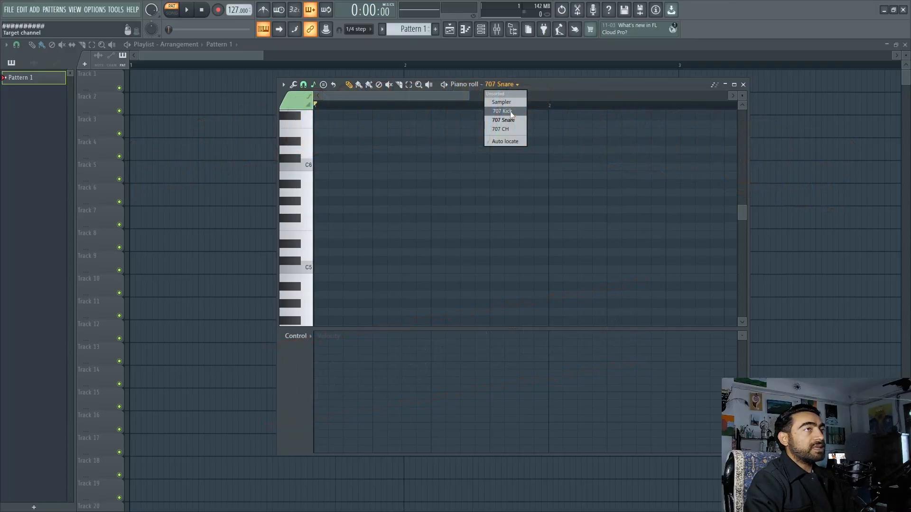
left_click(511, 111)
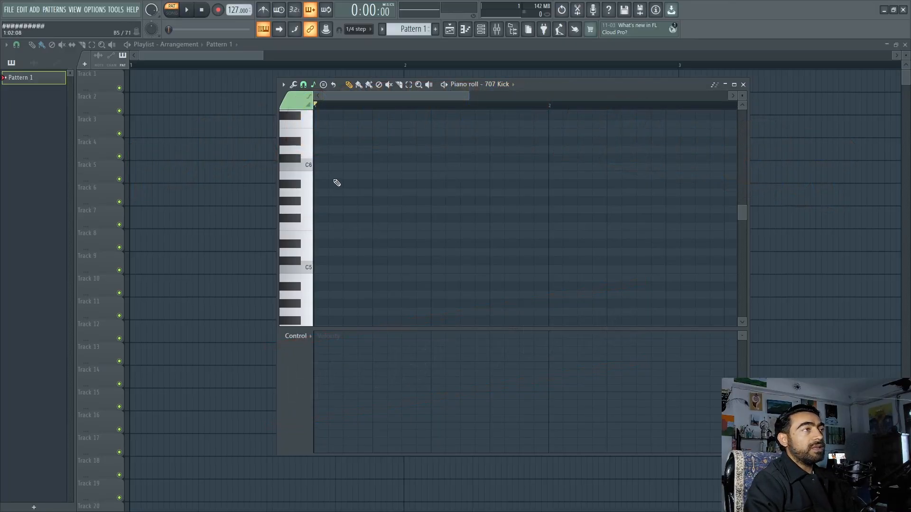
left_click(318, 158)
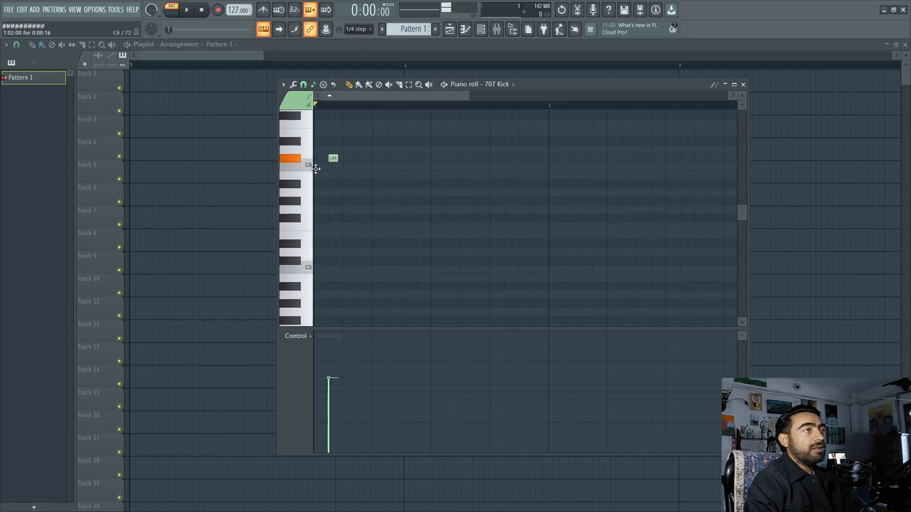
left_click(377, 158)
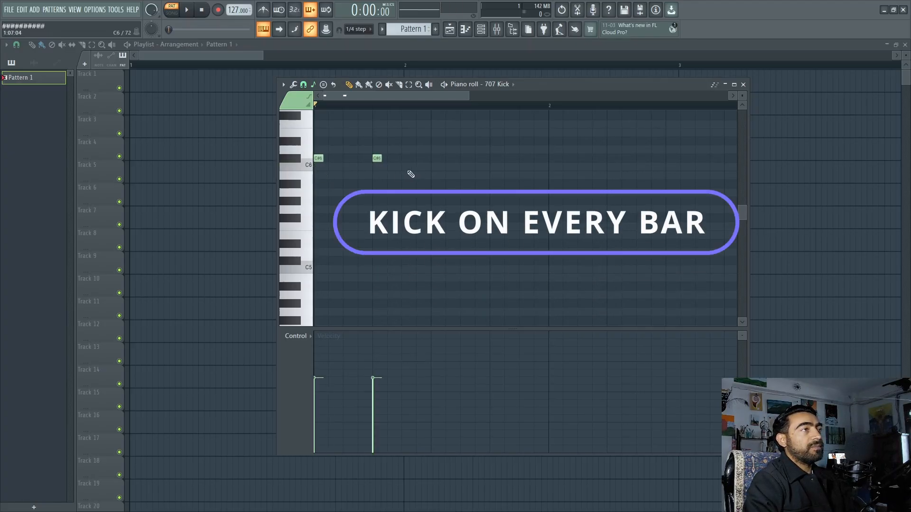
left_click(436, 158)
left_click(494, 158)
key("space")
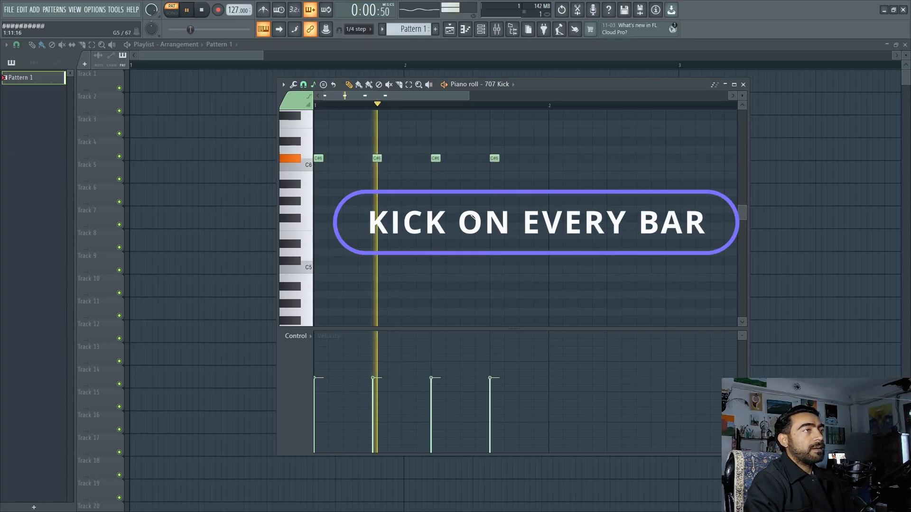
key("space")
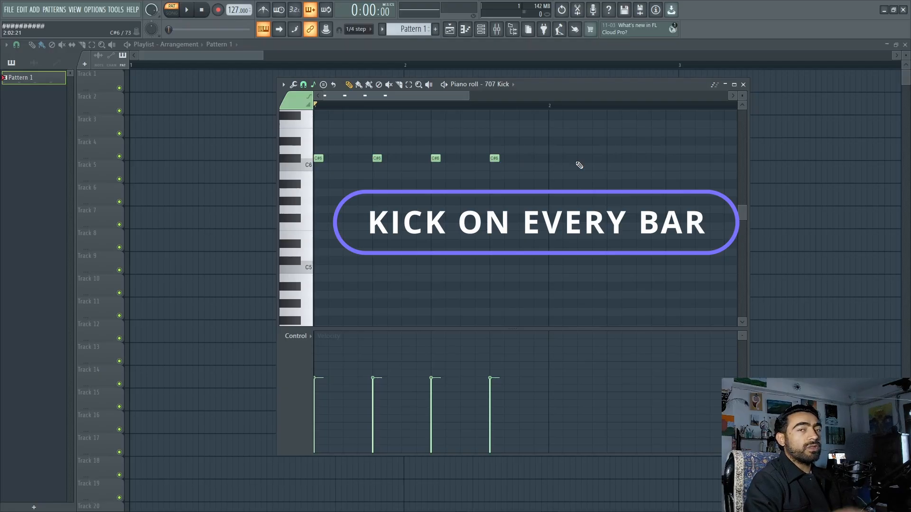
key("space")
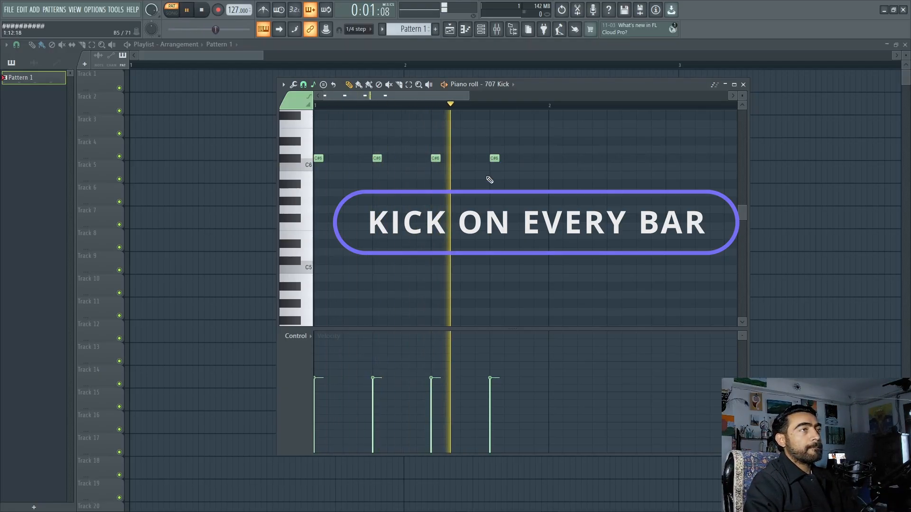
key("space")
Switch the piano roll to the 707 Snare, add C#6 notes on beats 2 and 4, and play the pattern
left_click(504, 84)
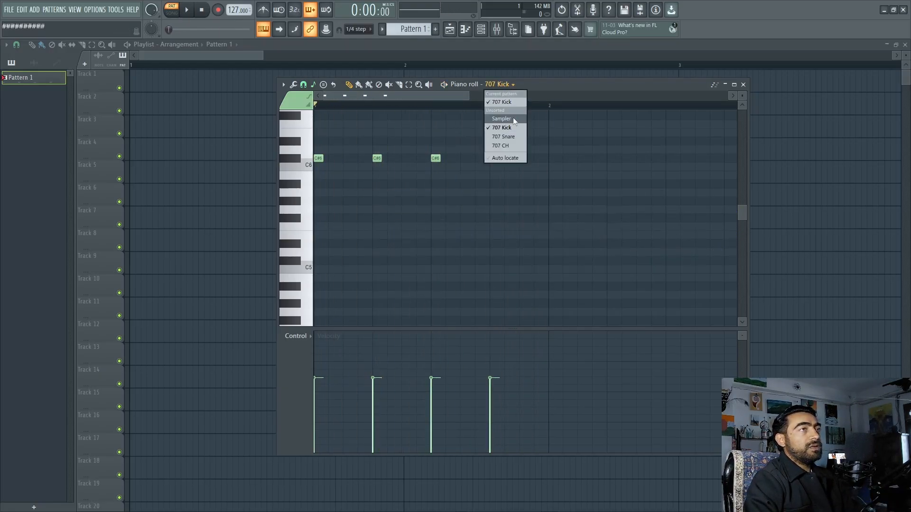
left_click(509, 137)
left_click(377, 158)
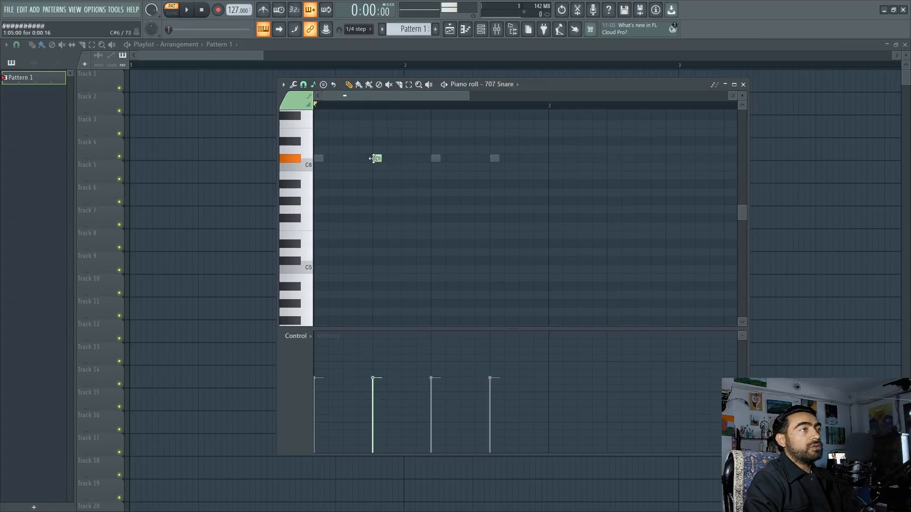
key("space")
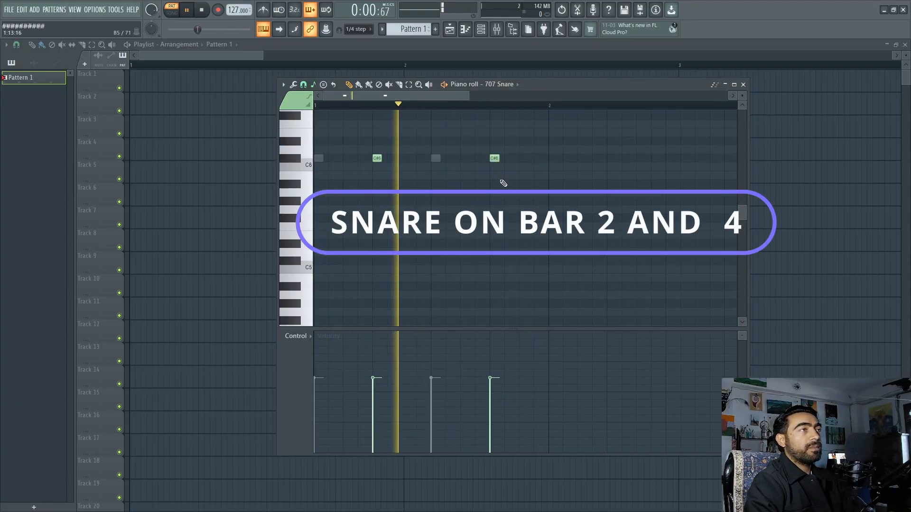
key("space")
Switch to the 707 CH channel, place a C#6 hi-hat midway through each of the four beats, and start playback
left_click(516, 84)
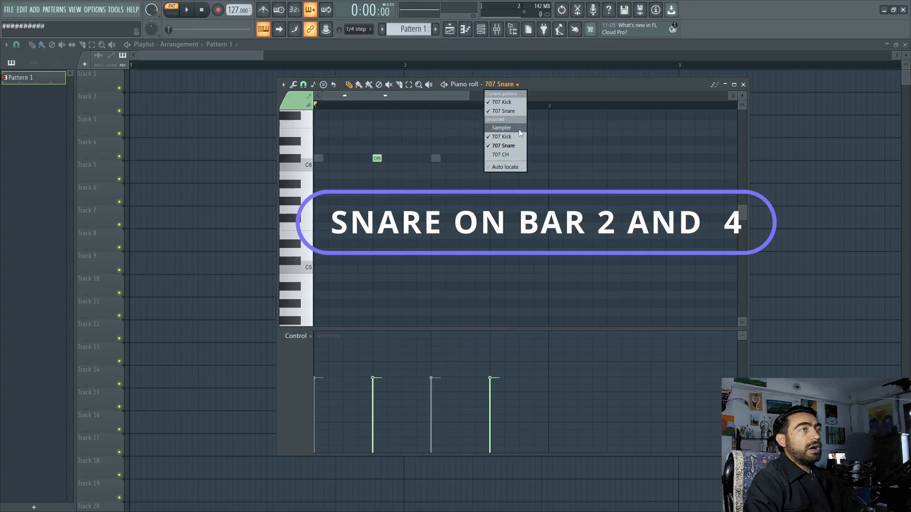
left_click(504, 155)
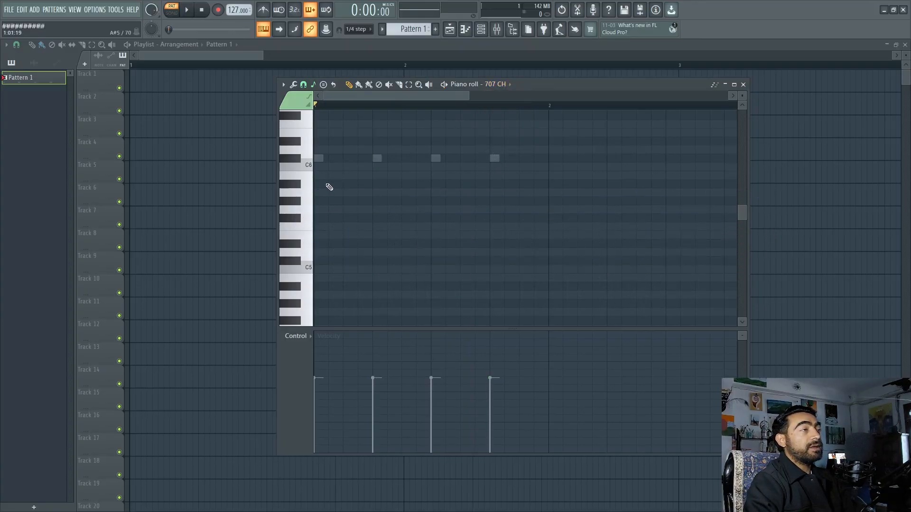
scroll(329, 186, "up", 1)
scroll(324, 183, "up", 2)
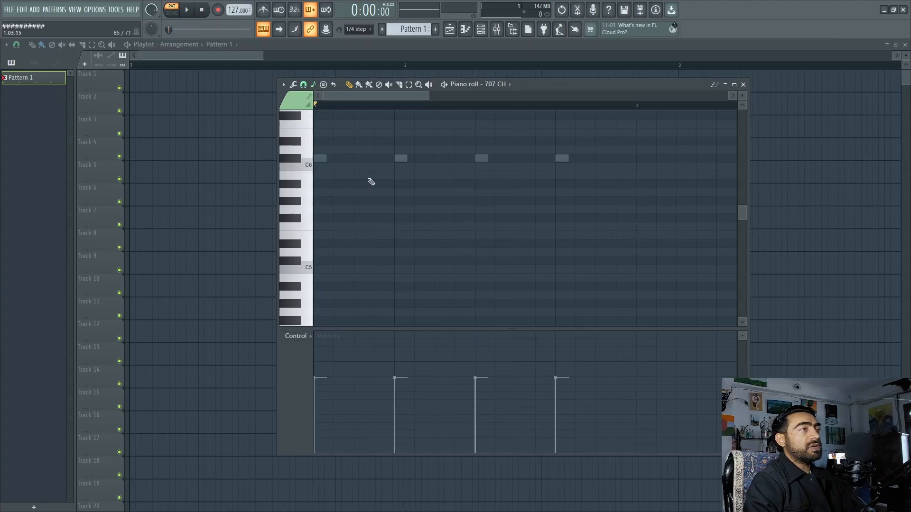
left_click(357, 158)
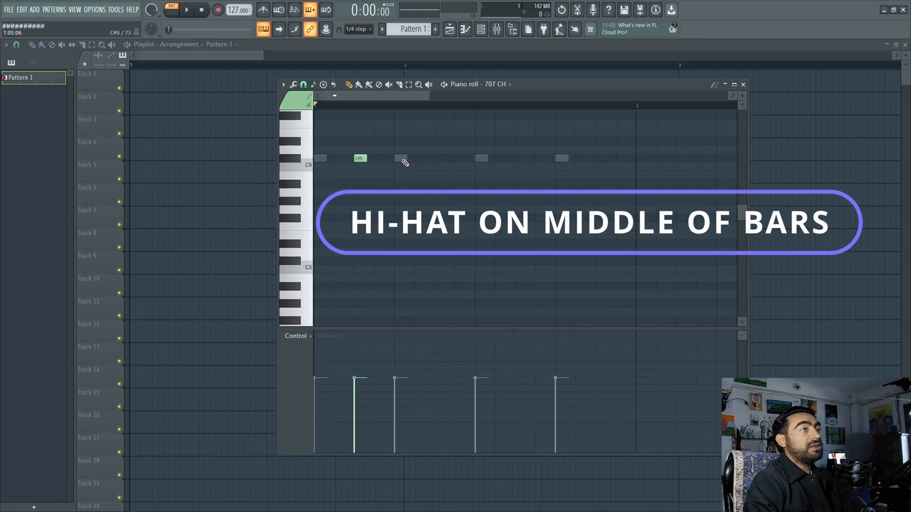
left_click(438, 159)
left_click(519, 159)
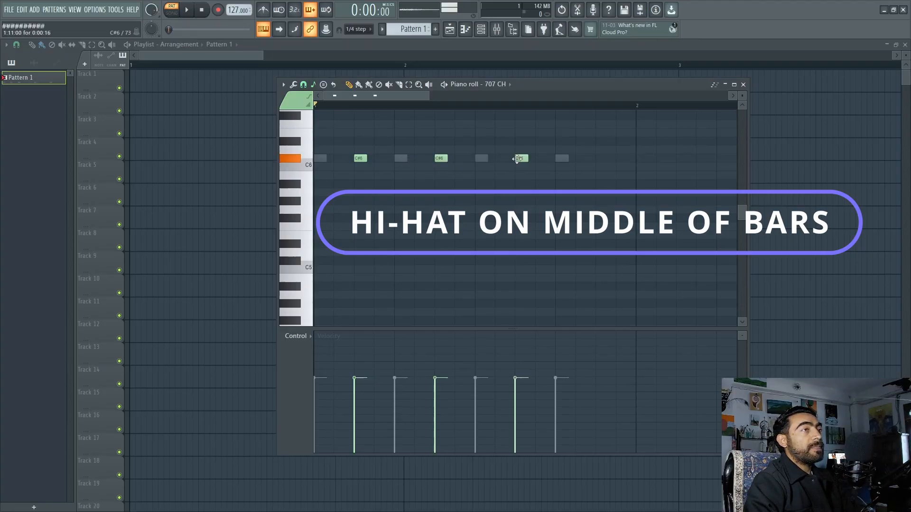
left_click(597, 159)
key("space")
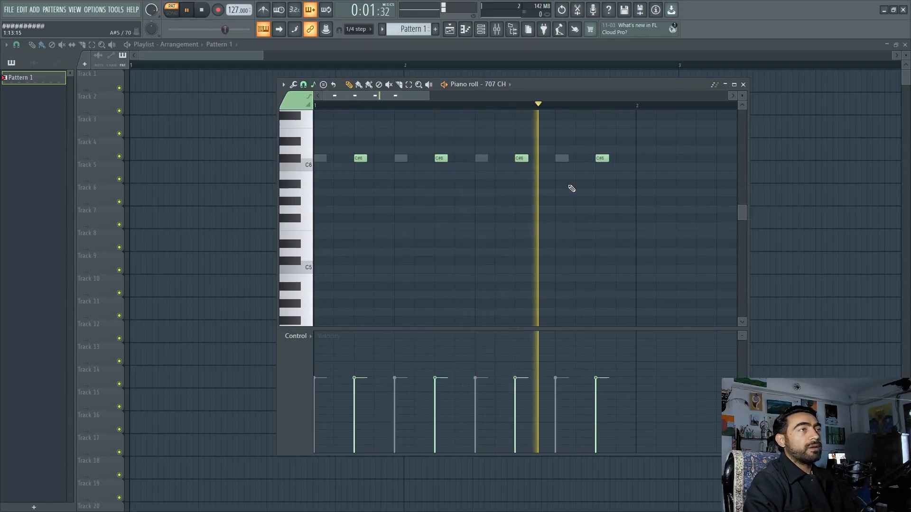
Select all four hi-hat notes and nudge them together slightly late, off the grid, while the pattern plays
left_click_drag(623, 147, 332, 185)
scroll(356, 174, "up", 4)
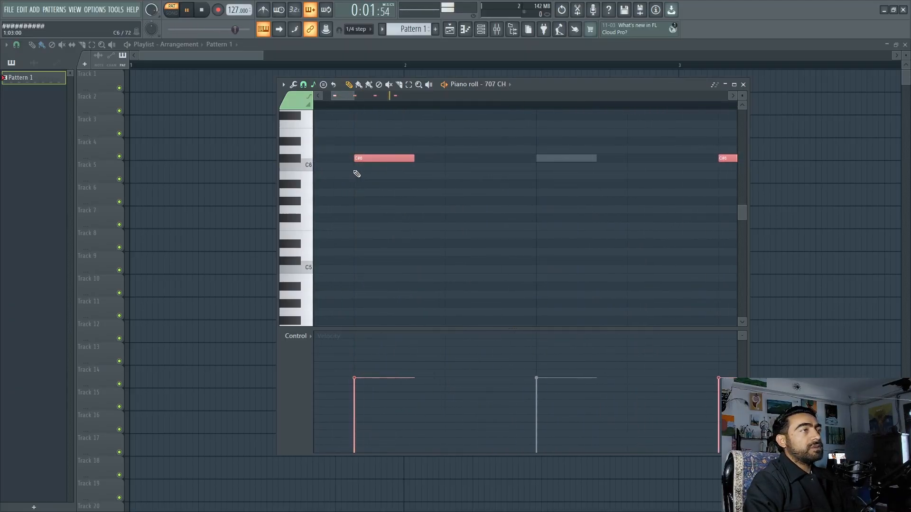
scroll(357, 174, "down", 3)
scroll(357, 174, "up", 2)
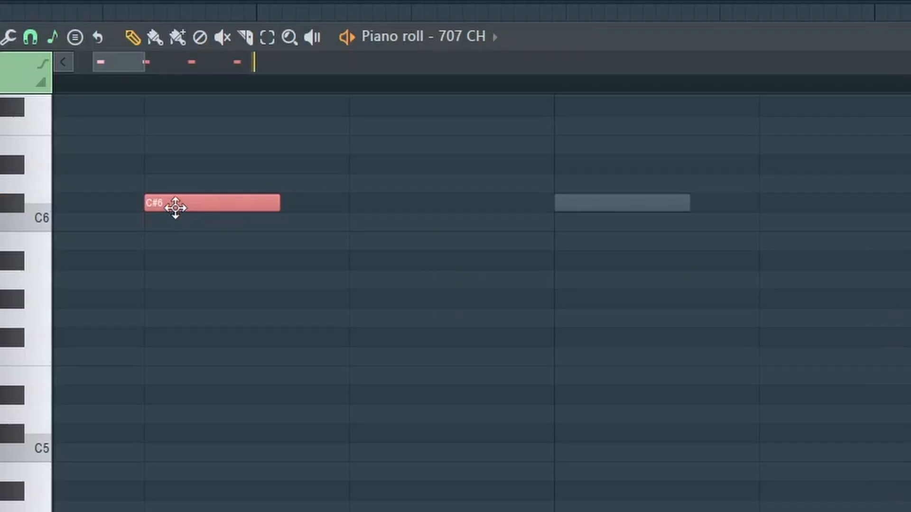
left_click_drag(178, 205, 190, 208)
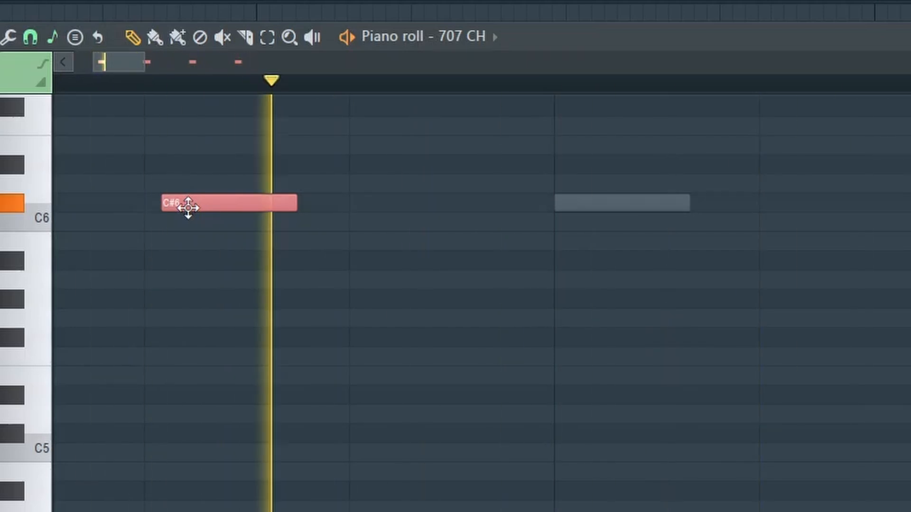
scroll(346, 376, "down", 6)
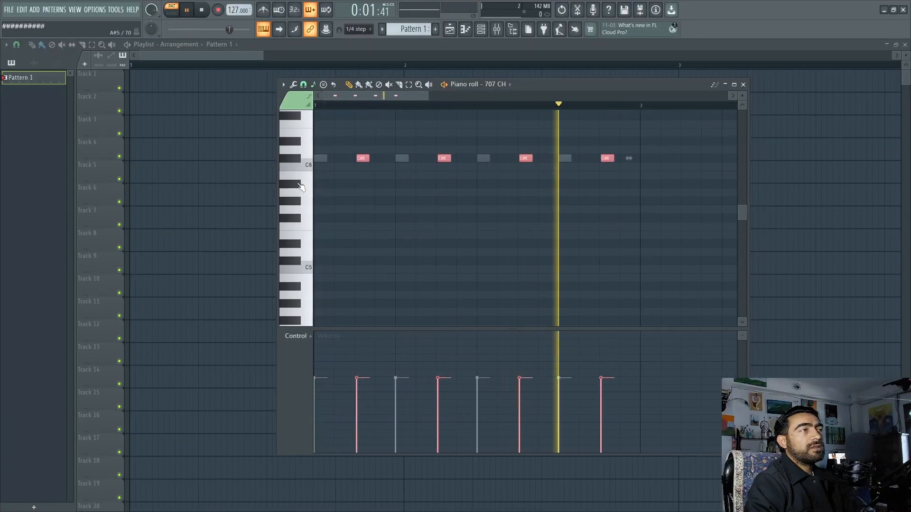
Replay the house beat from the start to hear the delayed off-beat hi-hats, and stop playback
key("space")
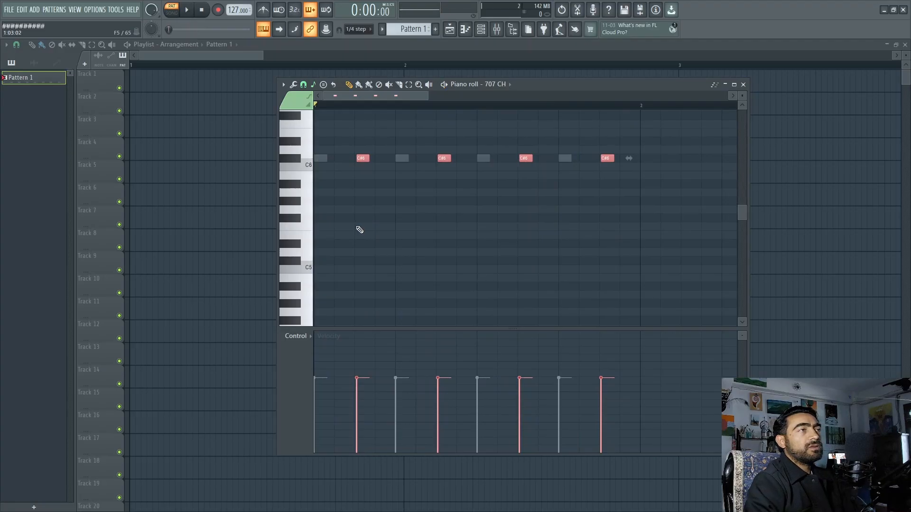
scroll(359, 230, "up", 2)
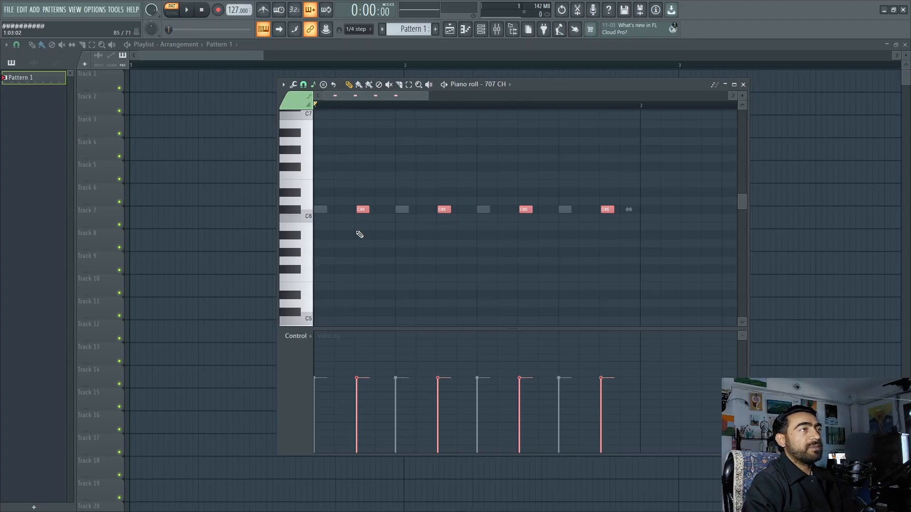
key("space")
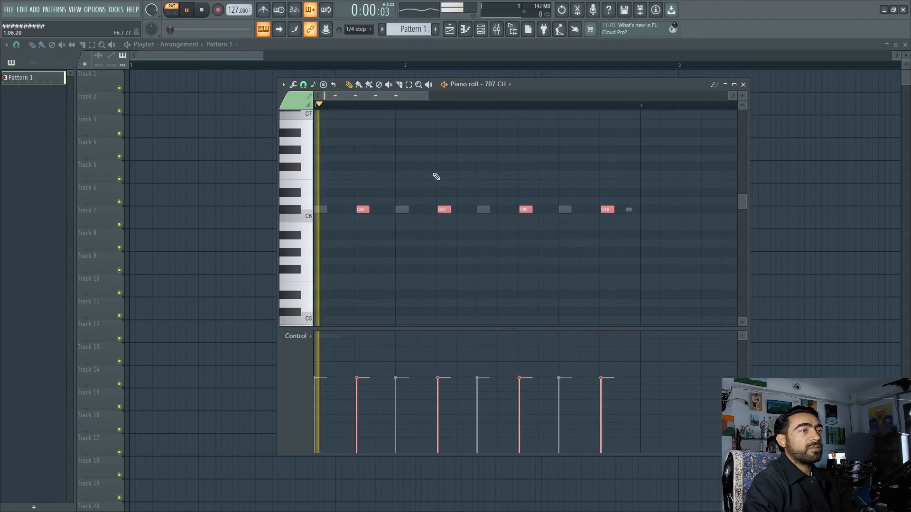
key("space")
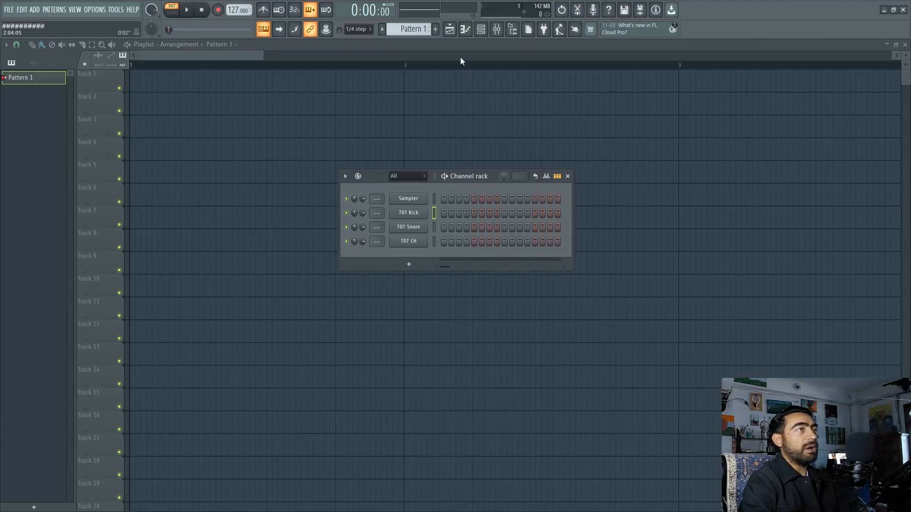
Open the 707 Kick in the piano roll and place C#6 kicks on steps 1 and 9 of the first bar
left_click(465, 29)
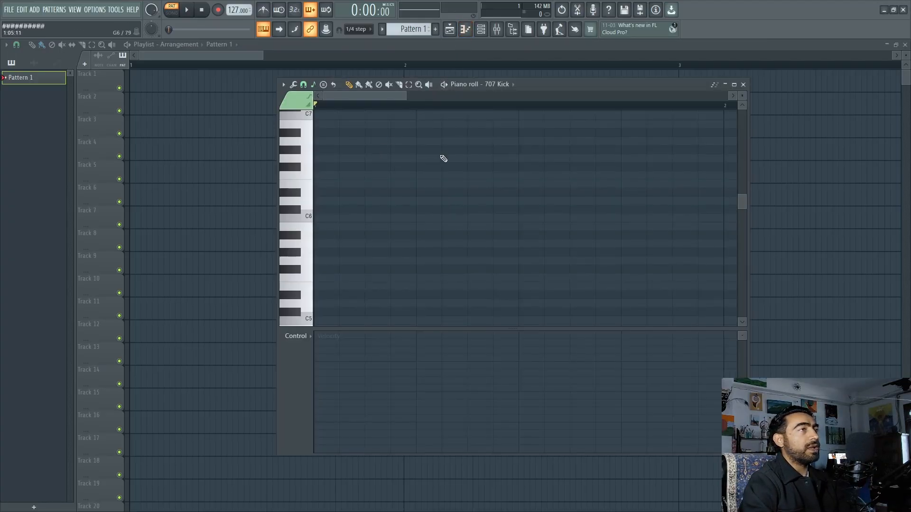
left_click(510, 89)
left_click(508, 87)
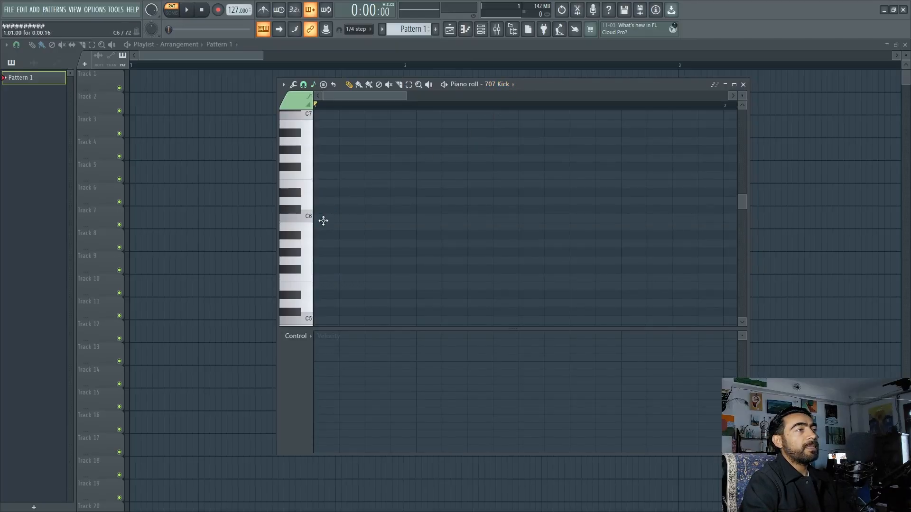
left_click(320, 209)
scroll(393, 224, "down", 1)
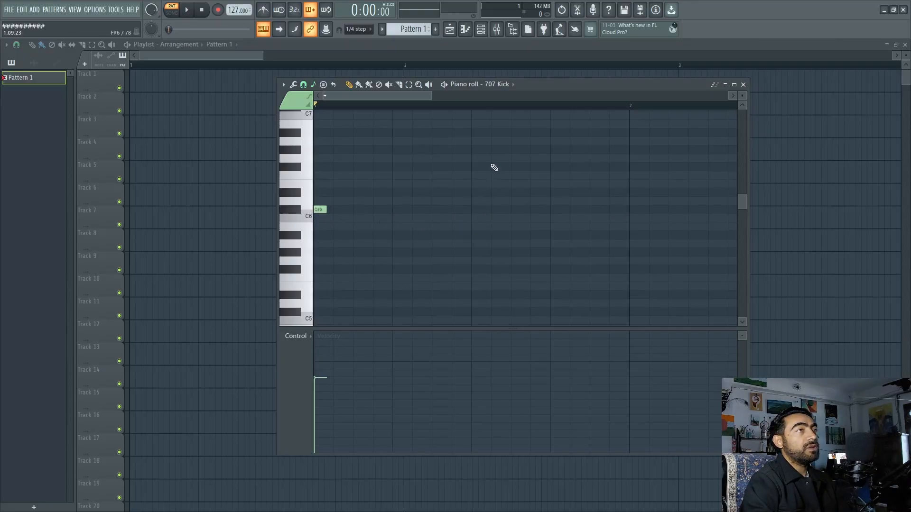
left_click(475, 210)
scroll(472, 211, "down", 2)
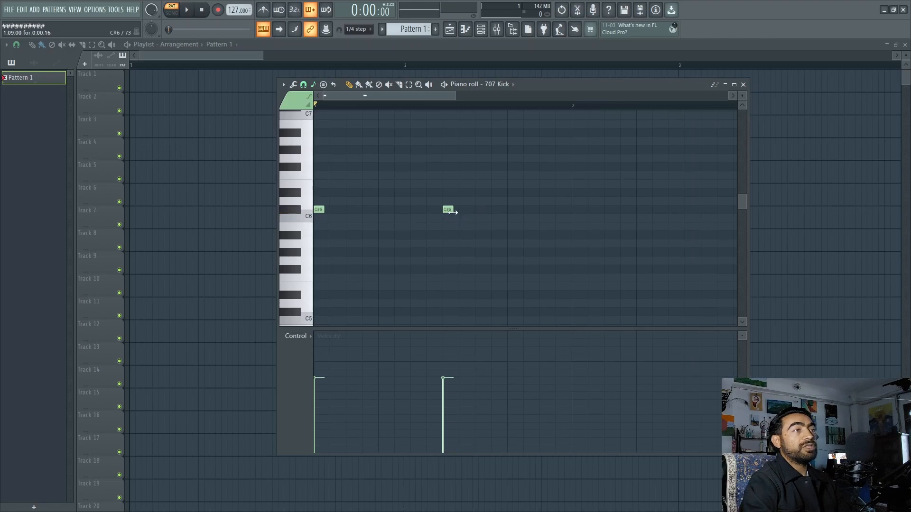
Add a C#6 kick on step 7, two steps before the middle kick, and play the kick pattern
scroll(453, 213, "down", 1)
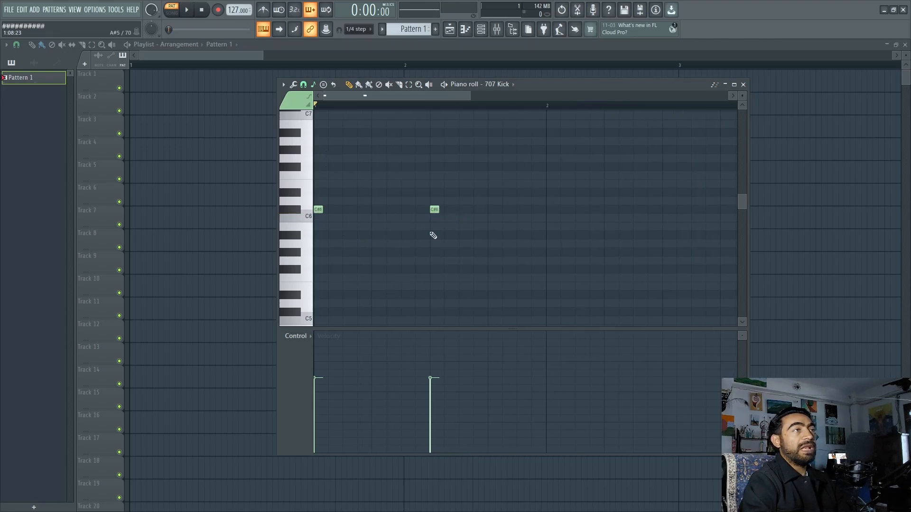
scroll(411, 220, "up", 4)
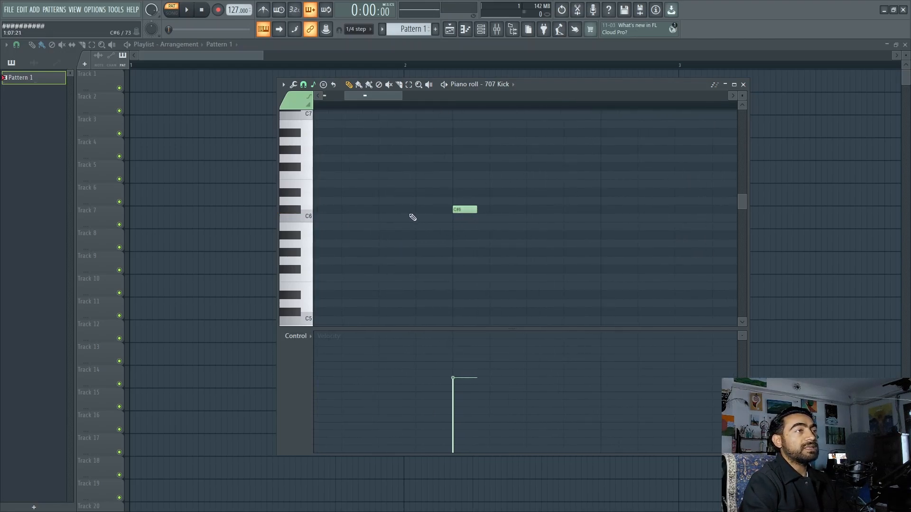
left_click(382, 209)
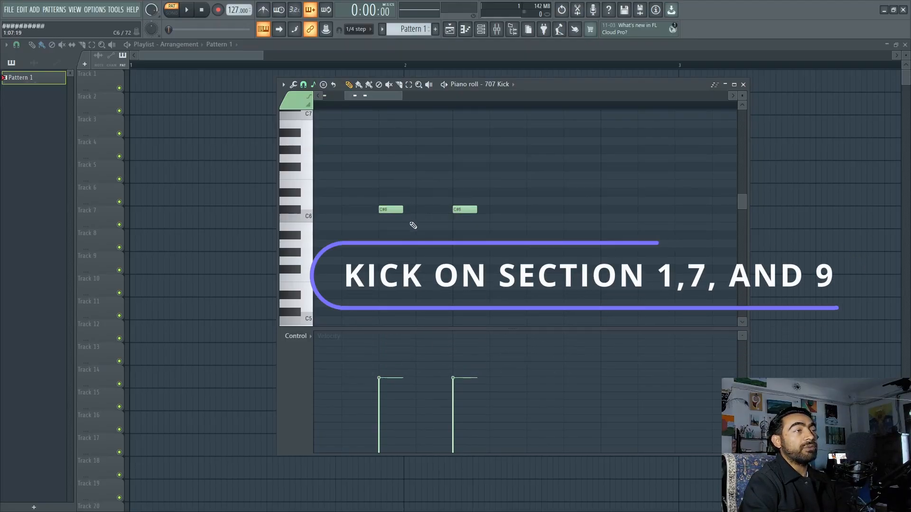
scroll(399, 253, "down", 4)
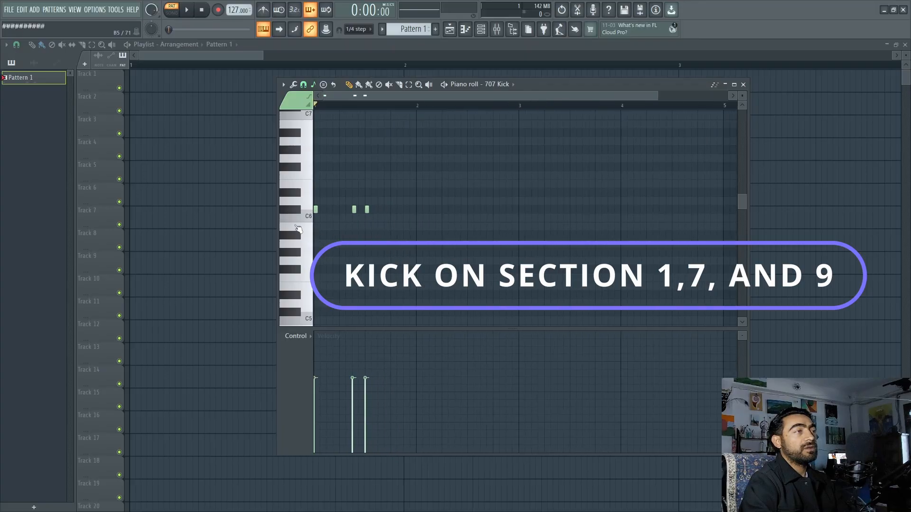
key("space")
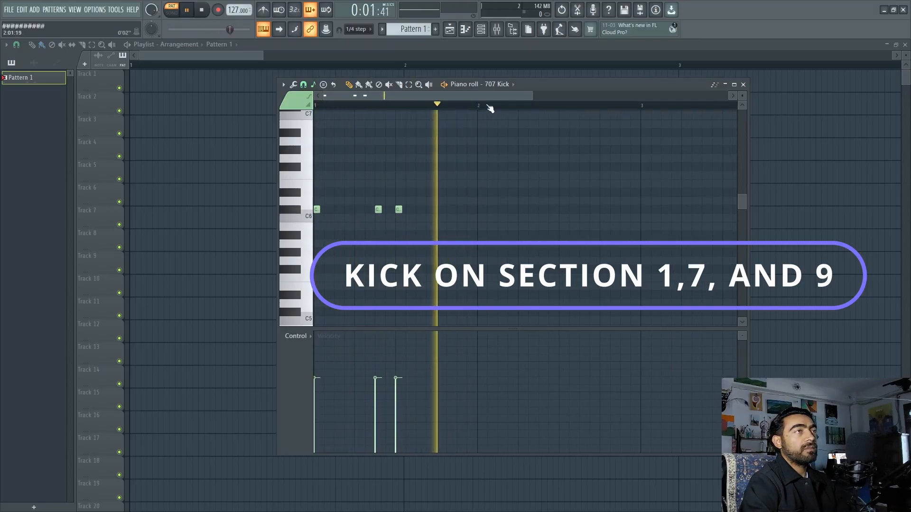
key("space")
Switch the piano roll to the 707 Snare, place C#6 snares on steps 5 and 13, and listen to the pattern
left_click(498, 84)
left_click(507, 138)
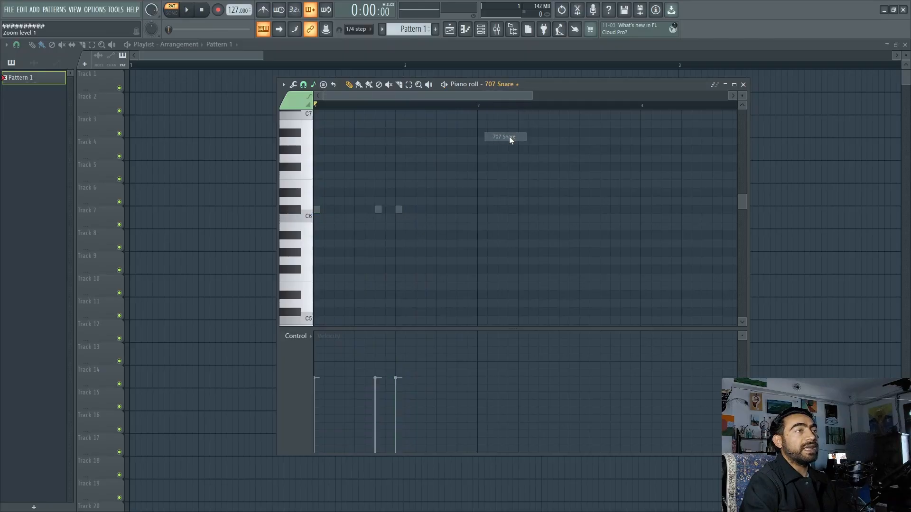
left_click(350, 211)
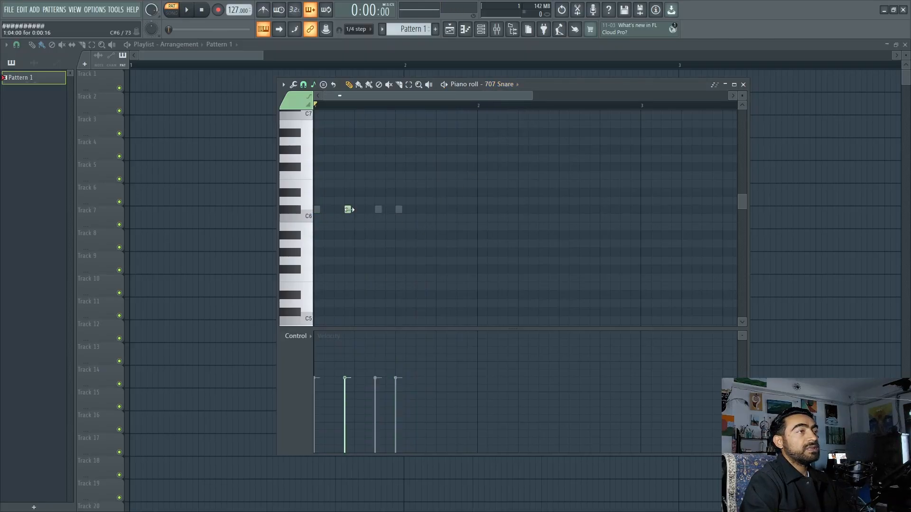
scroll(321, 240, "up", 2, "ctrl")
left_click_drag(358, 212, 372, 212)
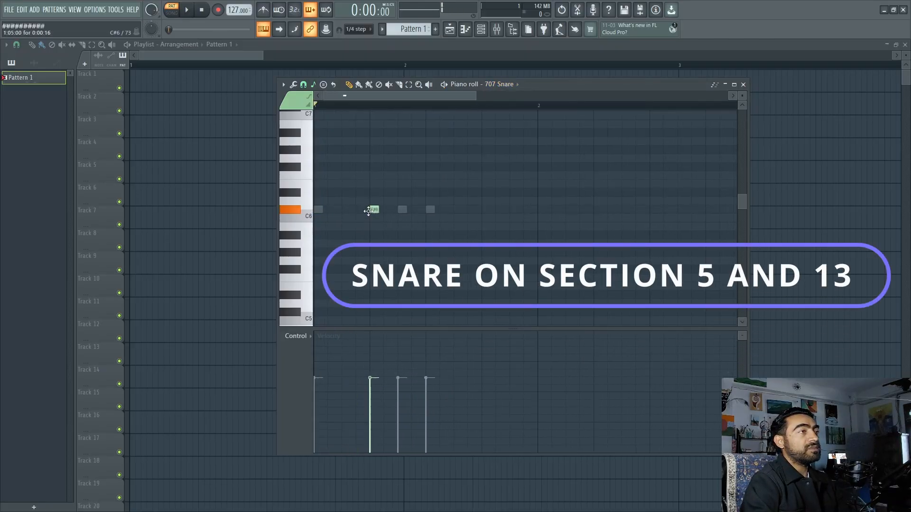
left_click(488, 212)
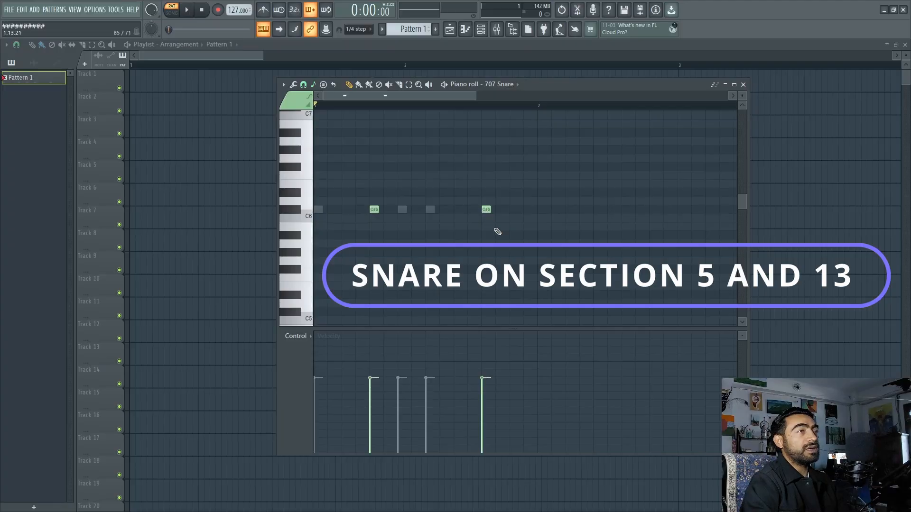
scroll(498, 230, "down", 1, "ctrl")
key("space")
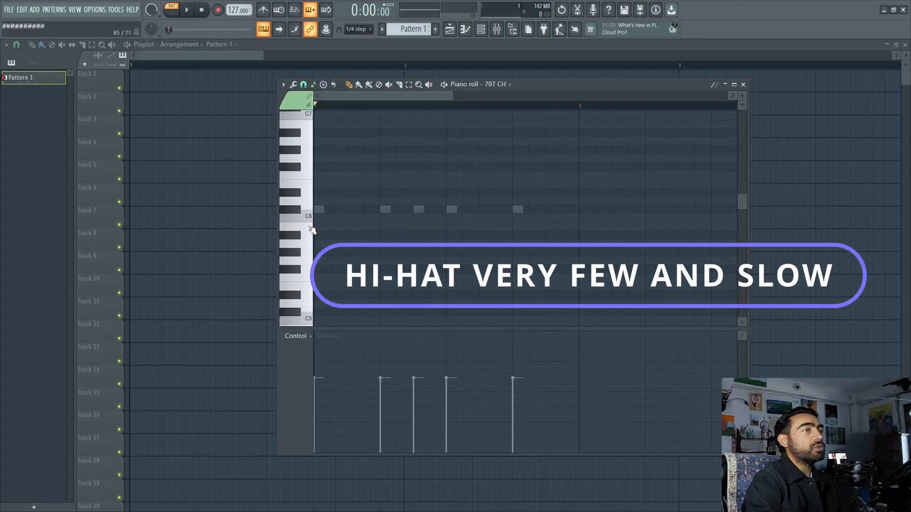
Place sparse C#6 hi-hats for the 707 CH on steps 4, 11 and 14, playing the loop while adding them
scroll(311, 230, "up", 1, "ctrl")
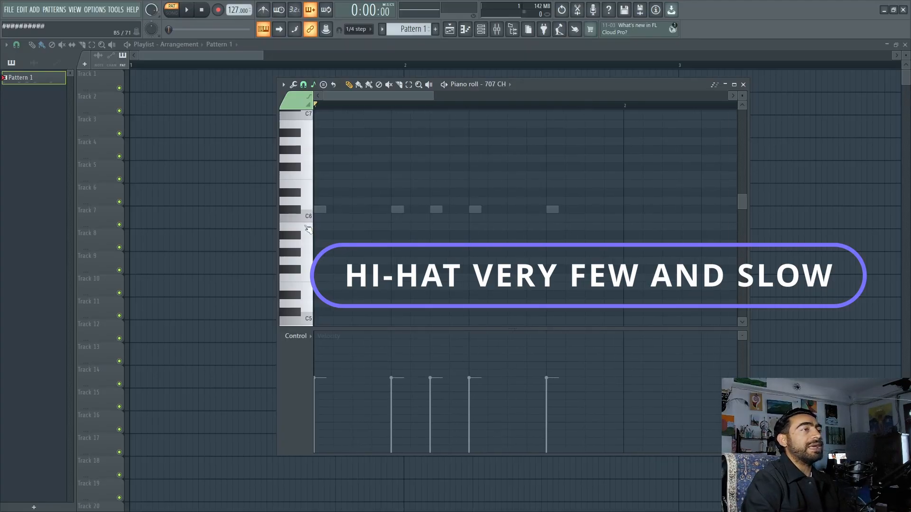
left_click(376, 209)
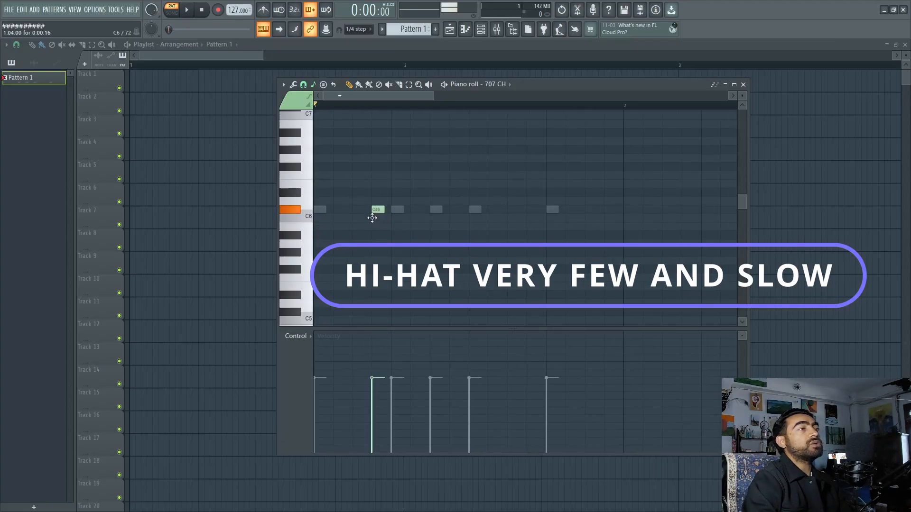
key("space")
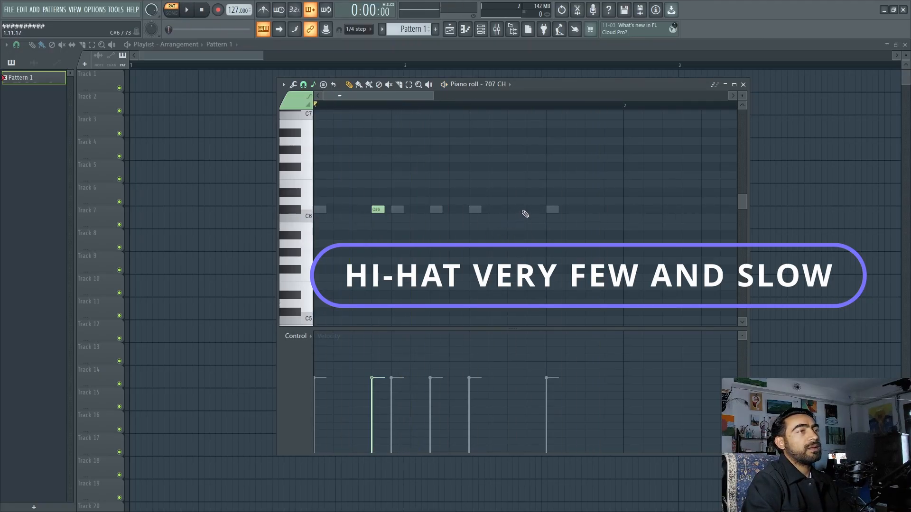
left_click(514, 209)
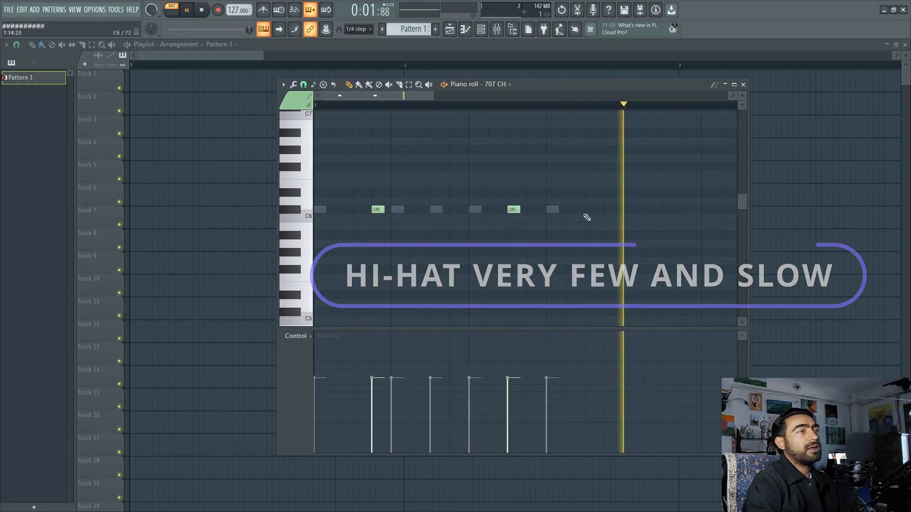
left_click(571, 209)
key("space")
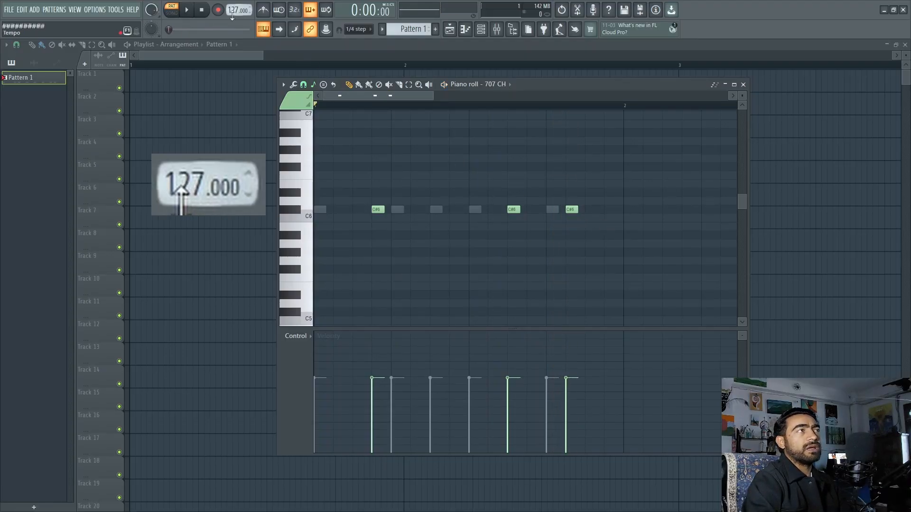
Lower the project tempo to 89 BPM and add a C#6 hi-hat on step 16 while the loop plays
key("space")
left_click_drag(234, 14, 233, 58)
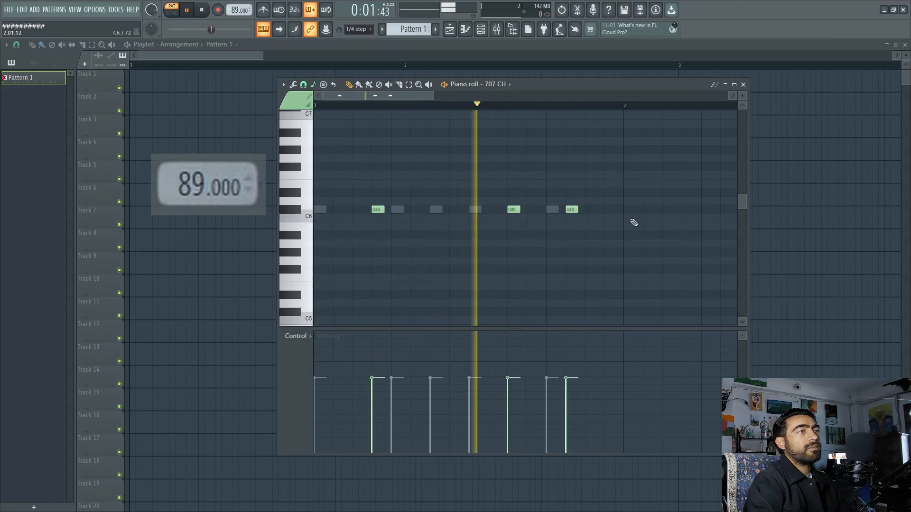
left_click(611, 210)
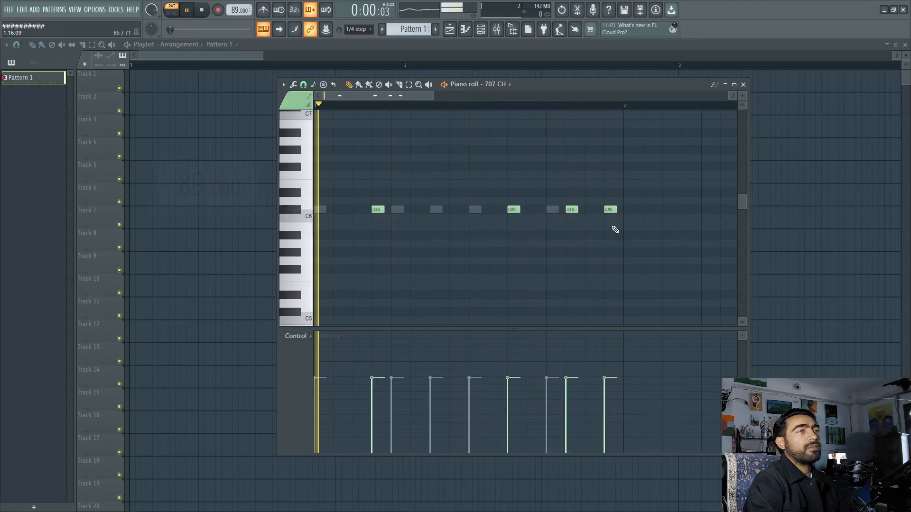
key("space")
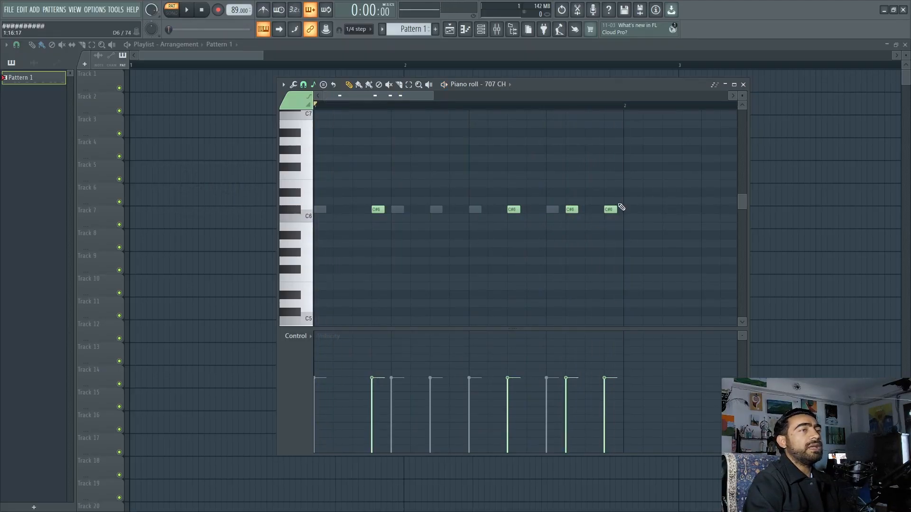
Remove the step 16 hi-hat, listen to the loop without it, and put it back
right_click(610, 210)
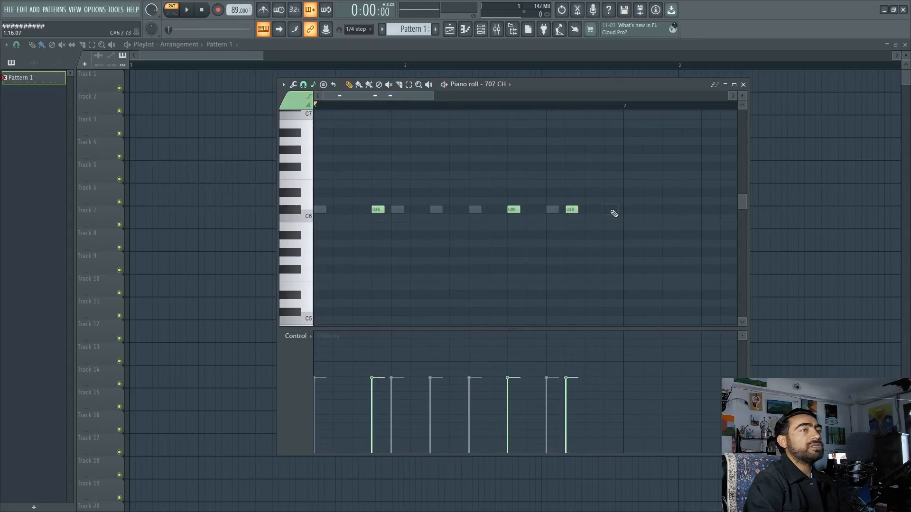
key("space")
left_click(611, 210)
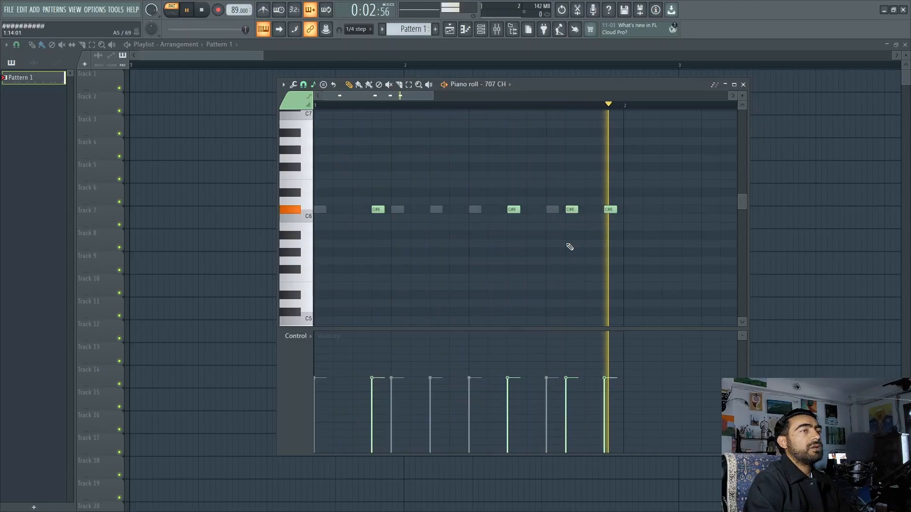
key("space")
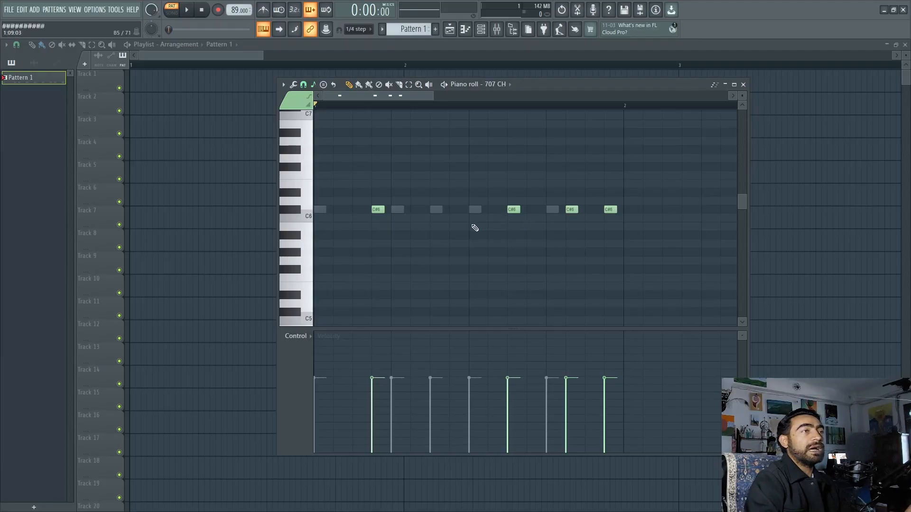
Nudge the step 4 hi-hat slightly early and the step 14 hi-hat slightly late off the grid, and select all the hi-hats
scroll(358, 228, "up", 3, "ctrl")
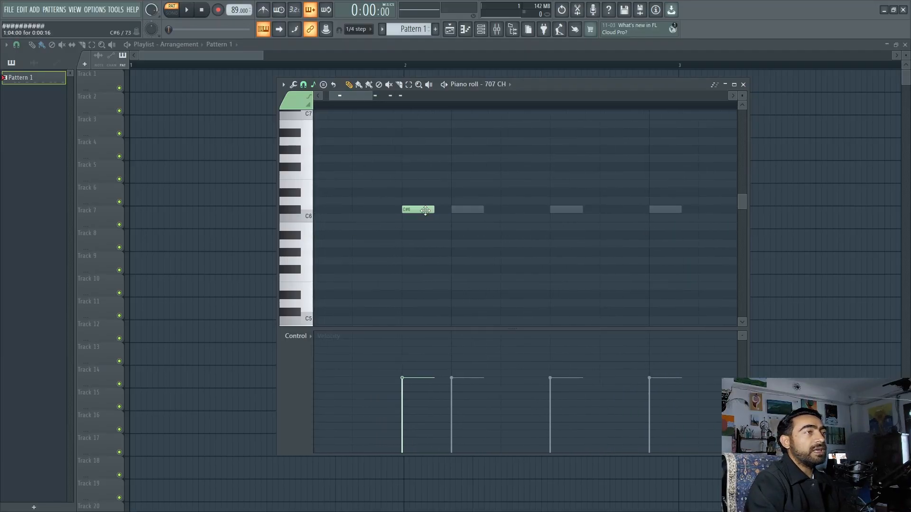
left_click_drag(424, 210, 417, 213)
scroll(417, 214, "down", 3, "ctrl")
scroll(562, 238, "up", 4, "ctrl")
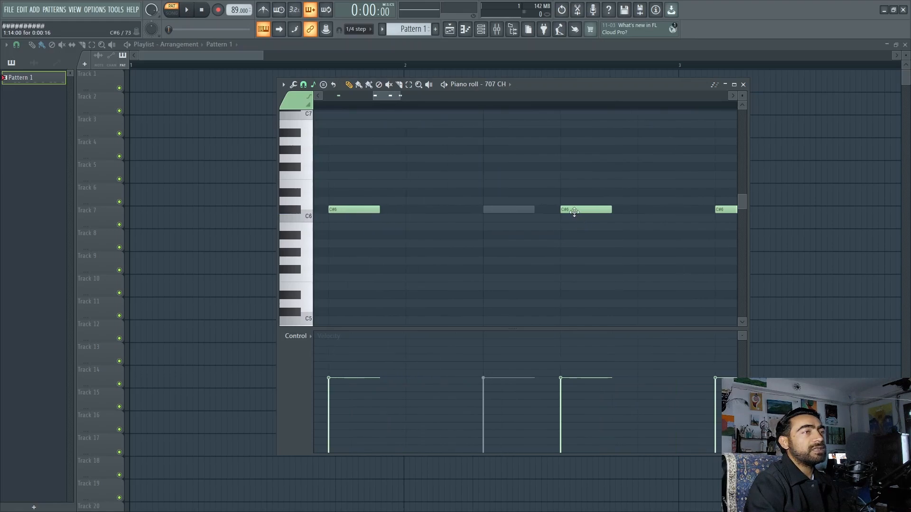
left_click_drag(574, 212, 332, 279)
scroll(580, 255, "down", 1, "ctrl")
scroll(580, 257, "down", 2, "ctrl")
scroll(348, 374, "up", 2, "ctrl")
Vary the hi-hat velocities, lowering step 4 slightly, step 11 strongly, step 14 barely and step 16 moderately
left_click(362, 385)
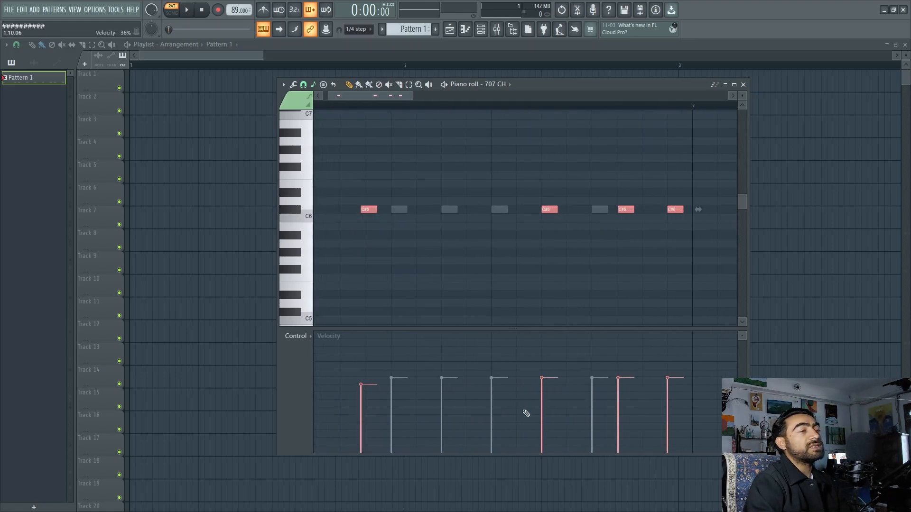
left_click(553, 402)
left_click(631, 381)
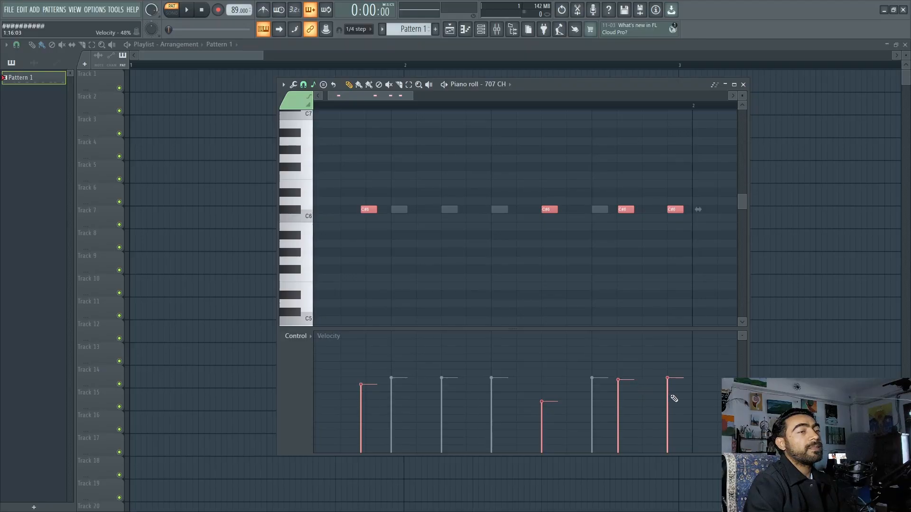
left_click(674, 396)
Rebalance the hi-hat velocities while the loop plays, raising steps 11 and 16 and lowering step 14
key("space")
scroll(583, 273, "down", 1, "ctrl")
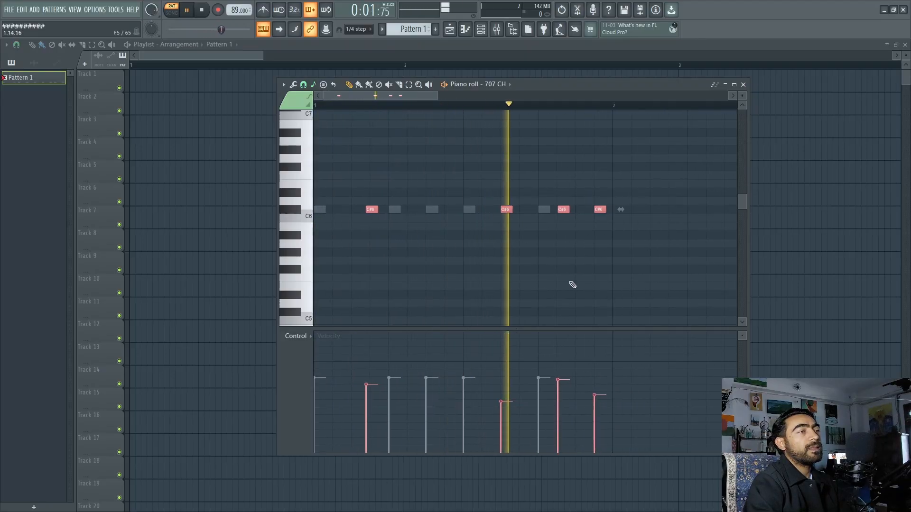
left_click(502, 381)
left_click(558, 396)
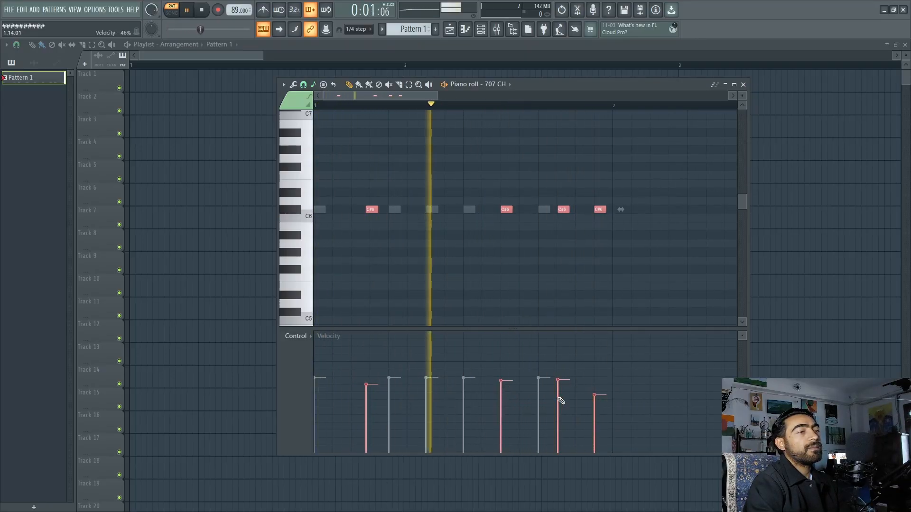
left_click(560, 394)
left_click(595, 382)
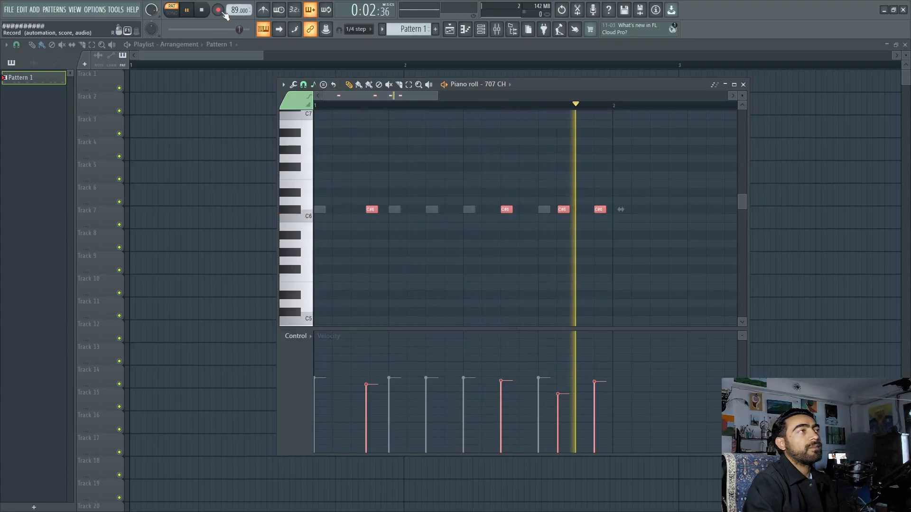
Raise the project tempo to 94 BPM and listen to the finished beat at the new speed
scroll(227, 10, "up", 4)
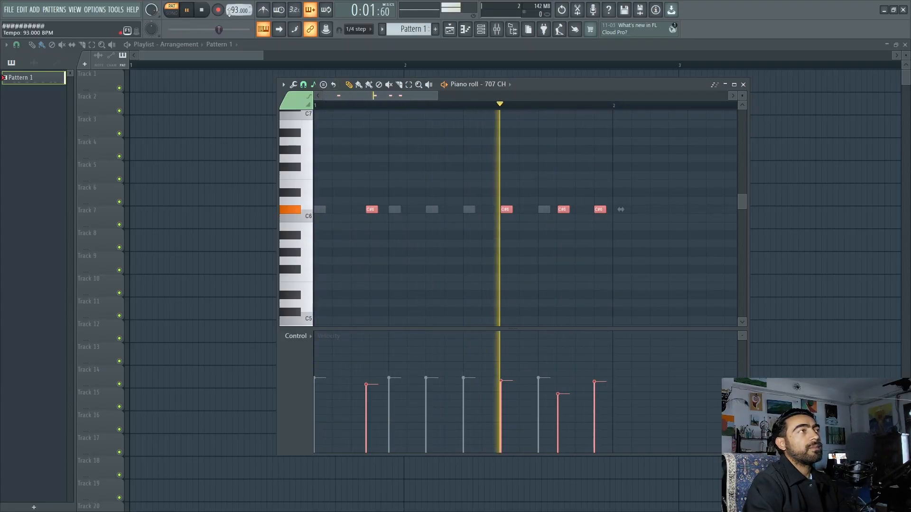
scroll(228, 10, "up", 1)
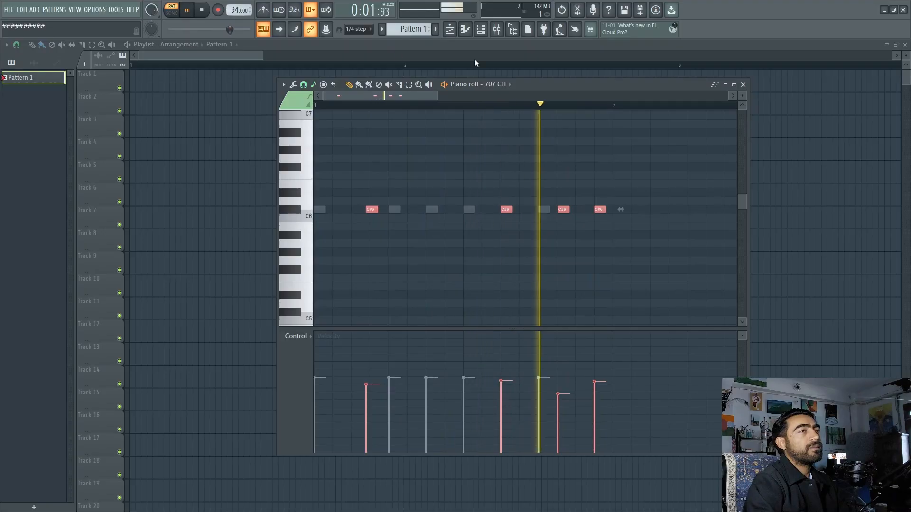
key("space")
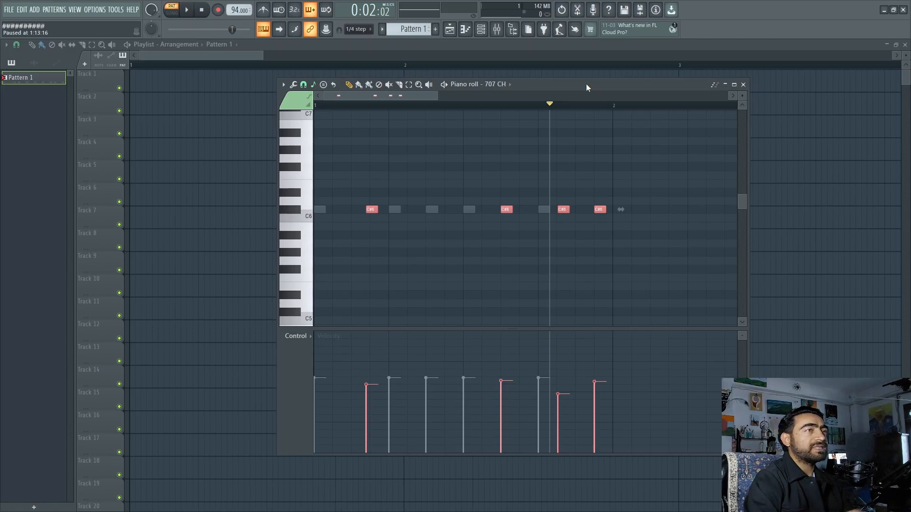
key("space")
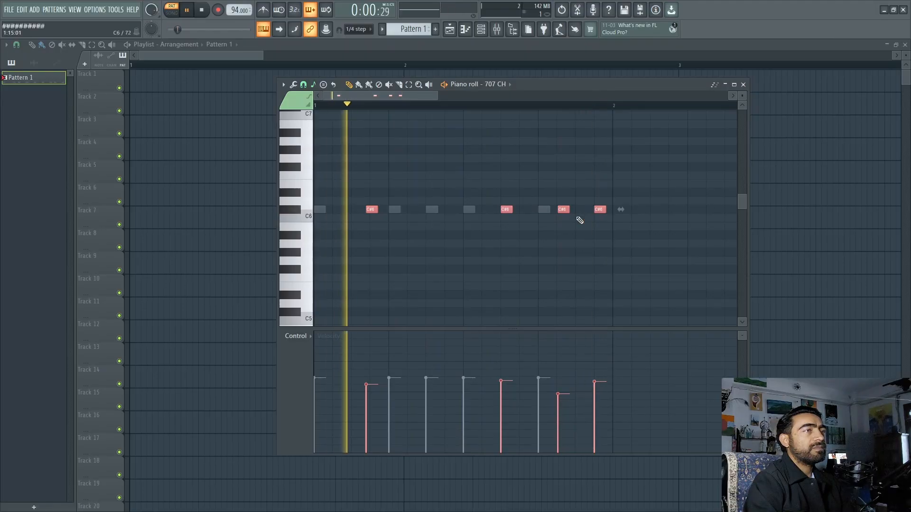
key("space")
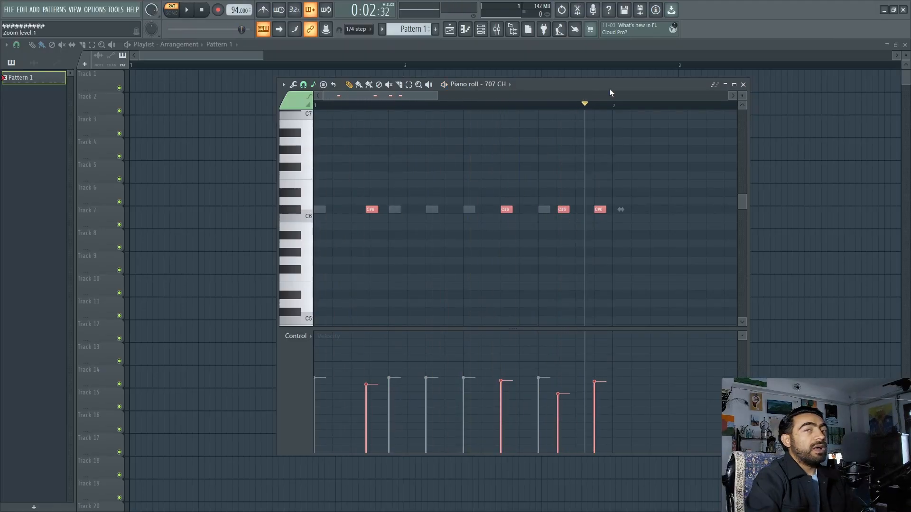